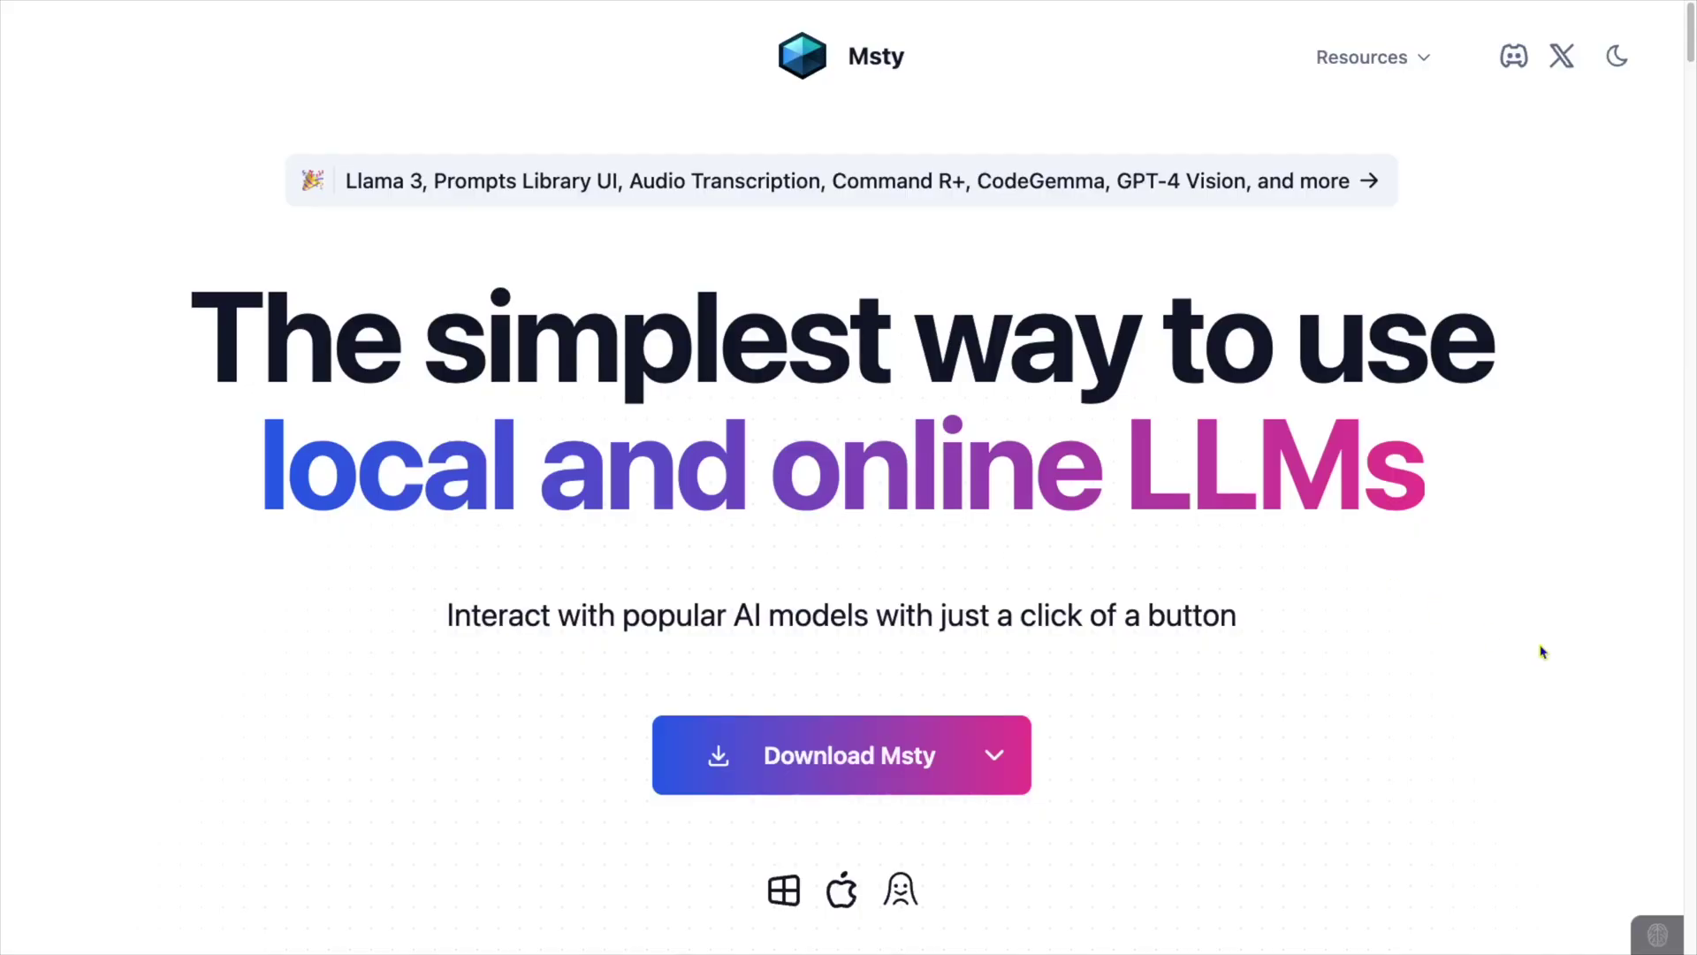
Scroll down through the Msty homepage.
scroll(1543, 651, "down", 4)
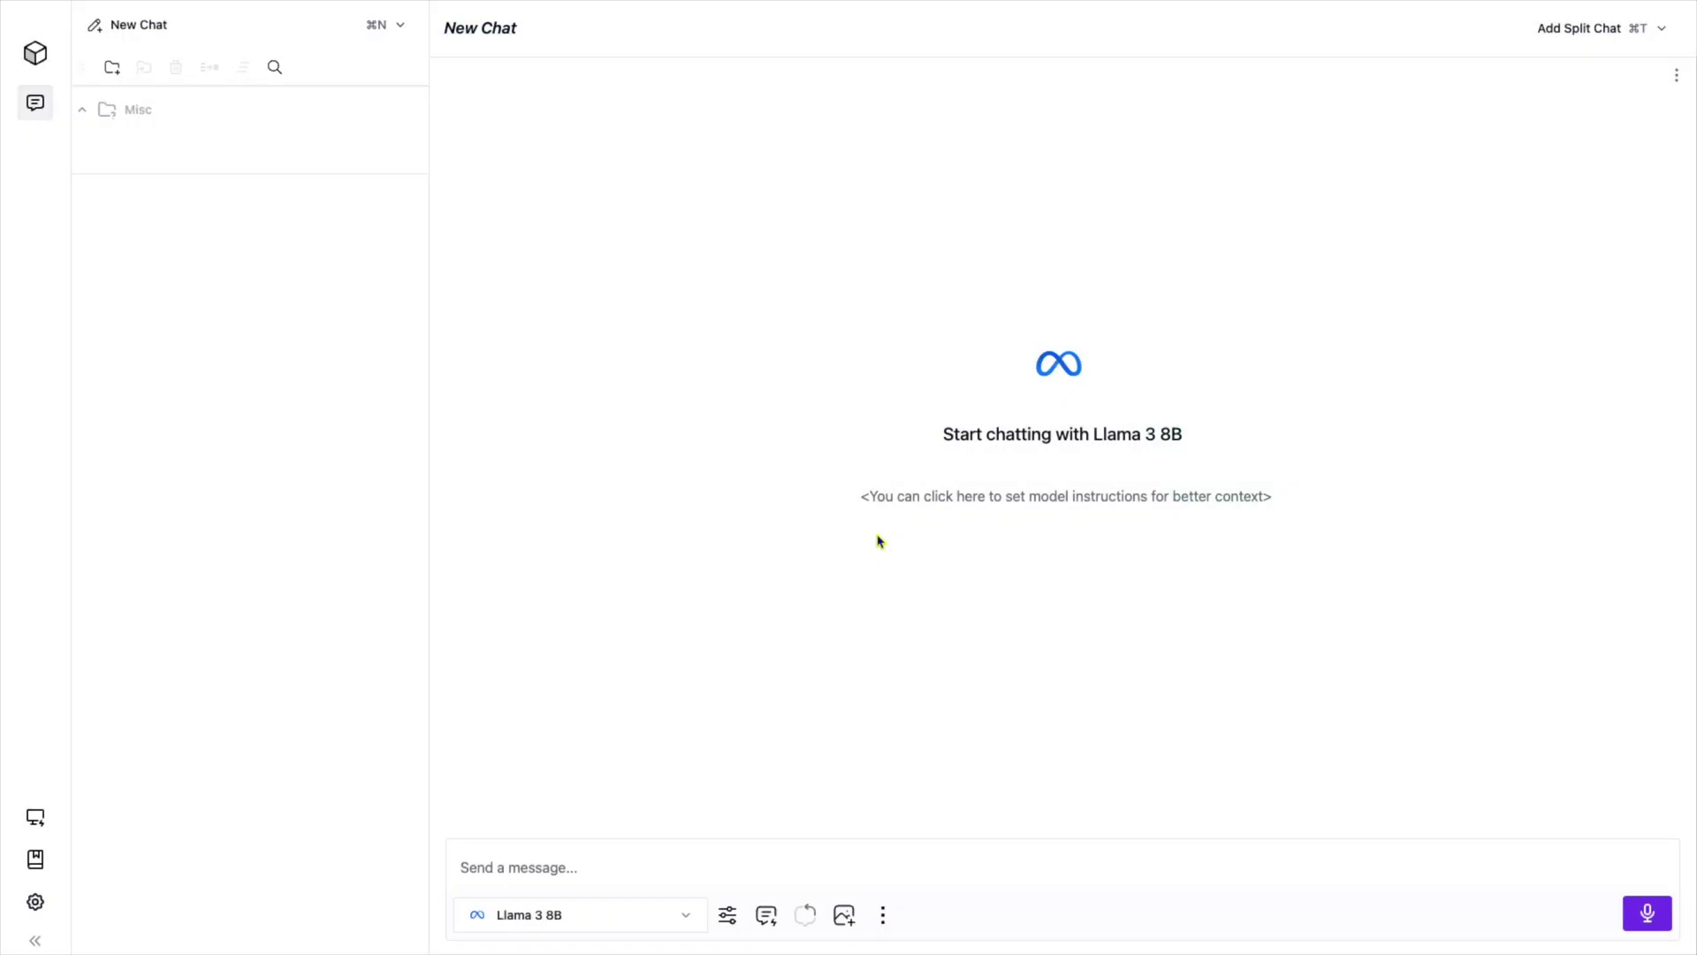
Switch the chat model to Phi-3 and ask 'why is the sky blue'.
left_click(697, 913)
type("phi")
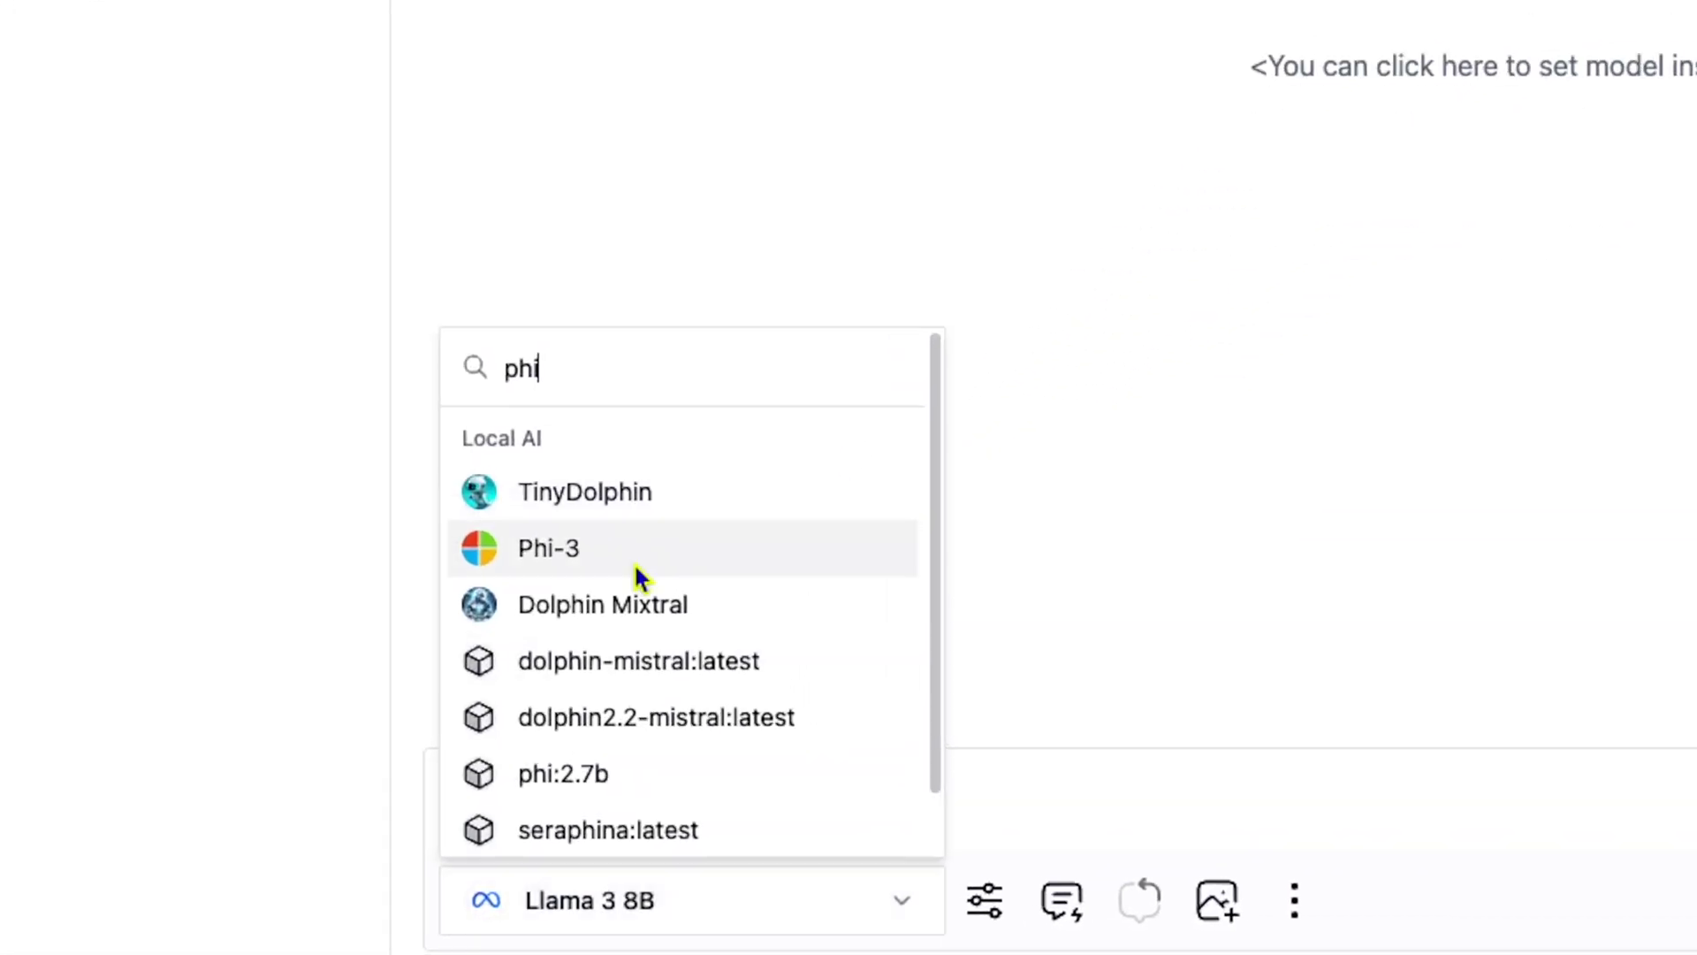
left_click(634, 562)
type("why is the sky blue")
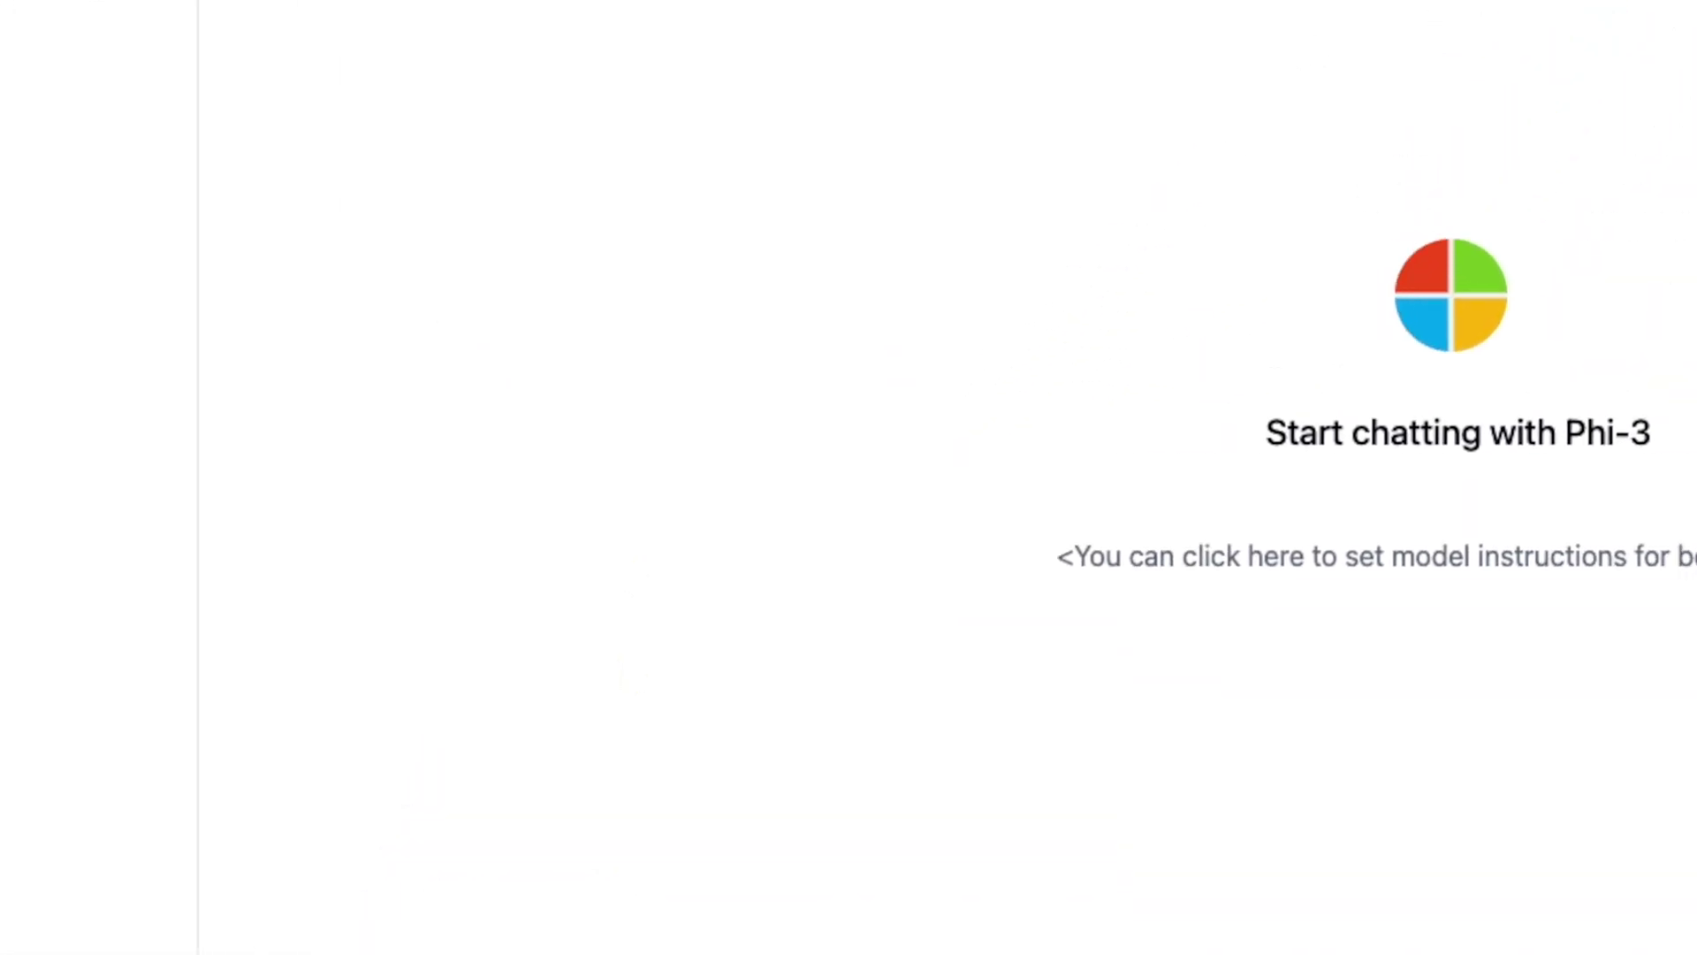
key("Return")
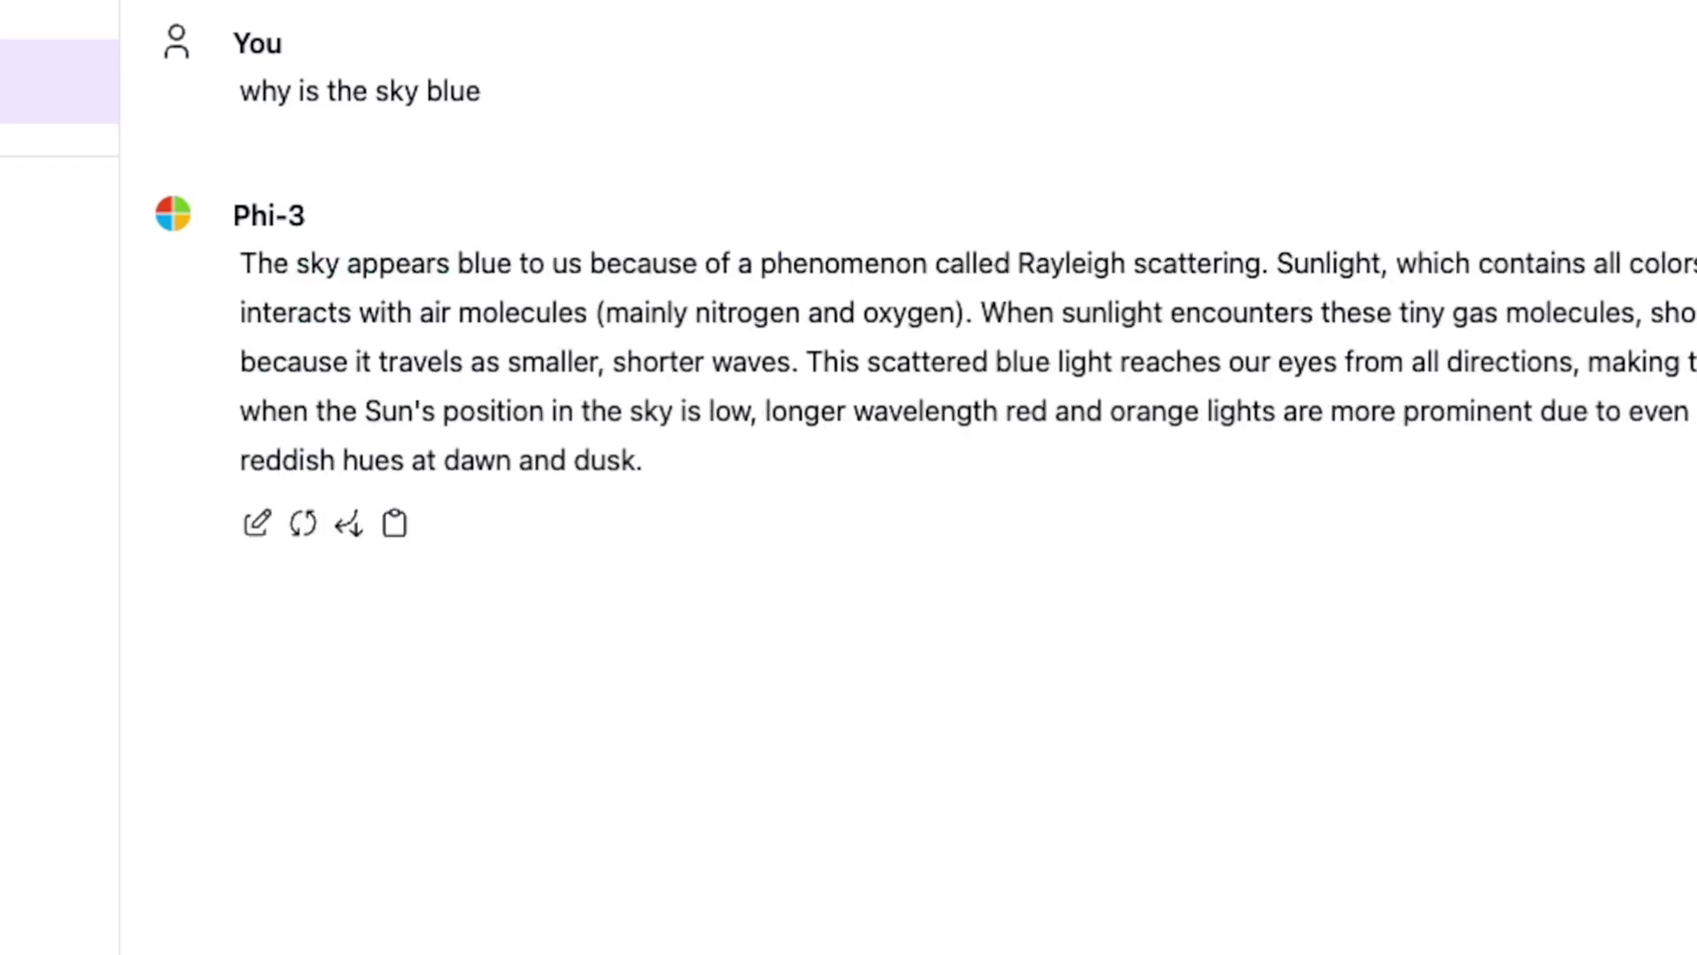
Edit and save Phi-3's reply, then regenerate it twice for three answer versions.
left_click(259, 526)
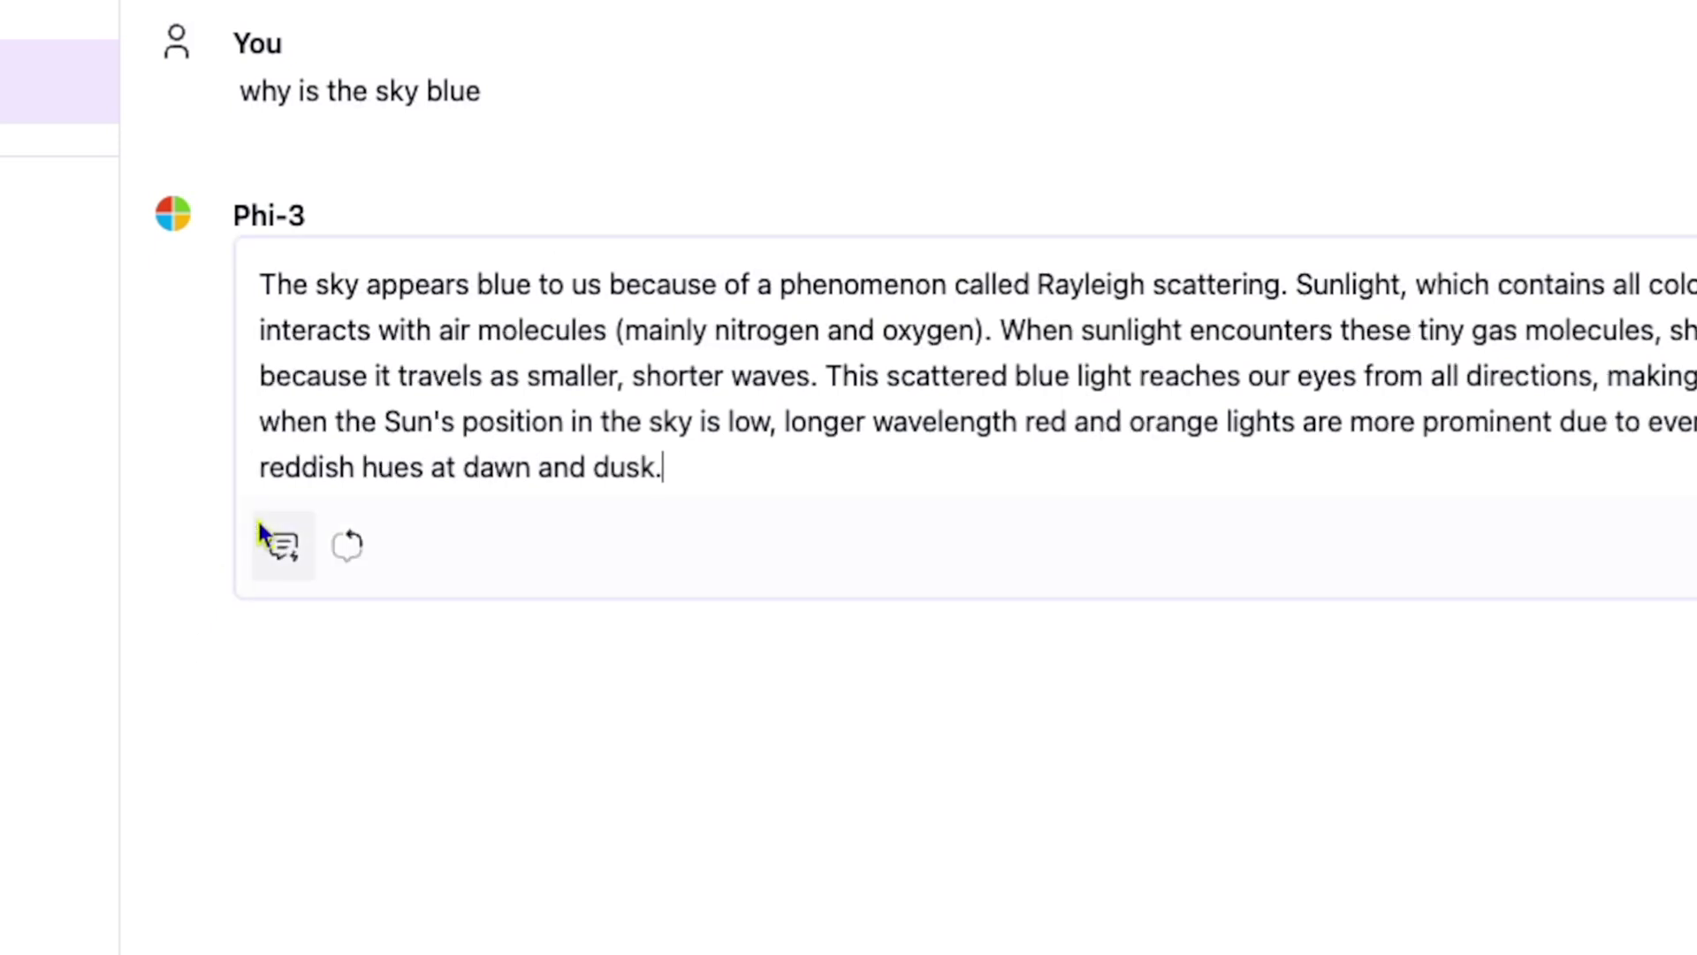
left_click(261, 531)
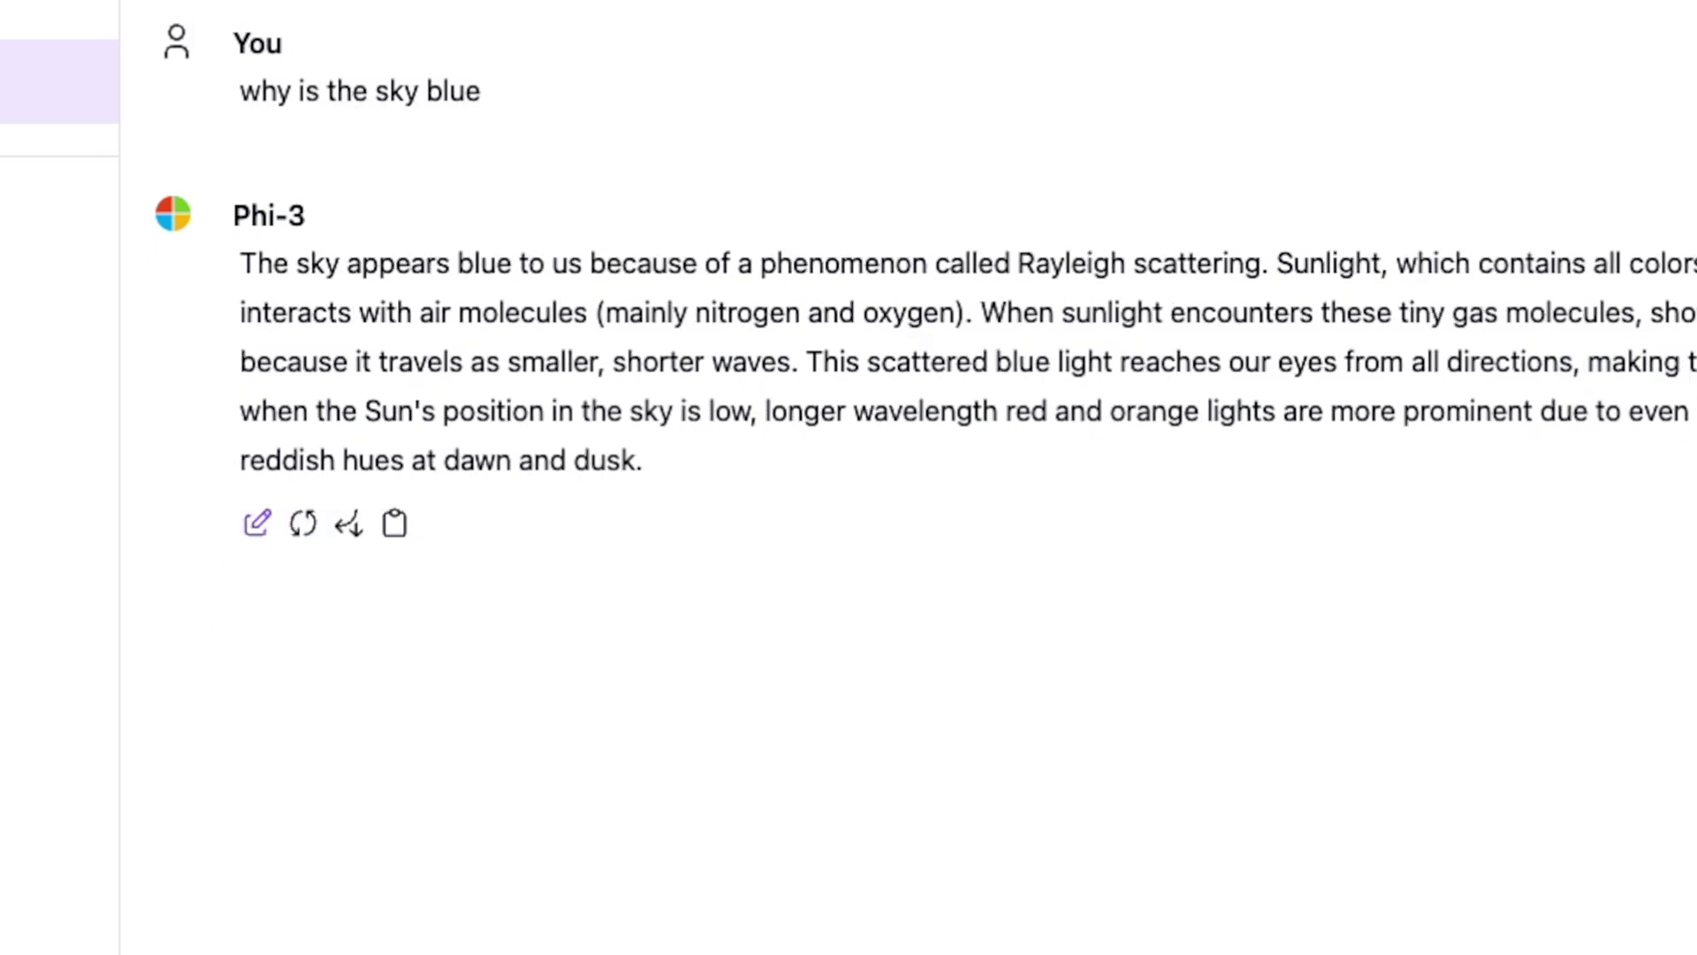
left_click(297, 529)
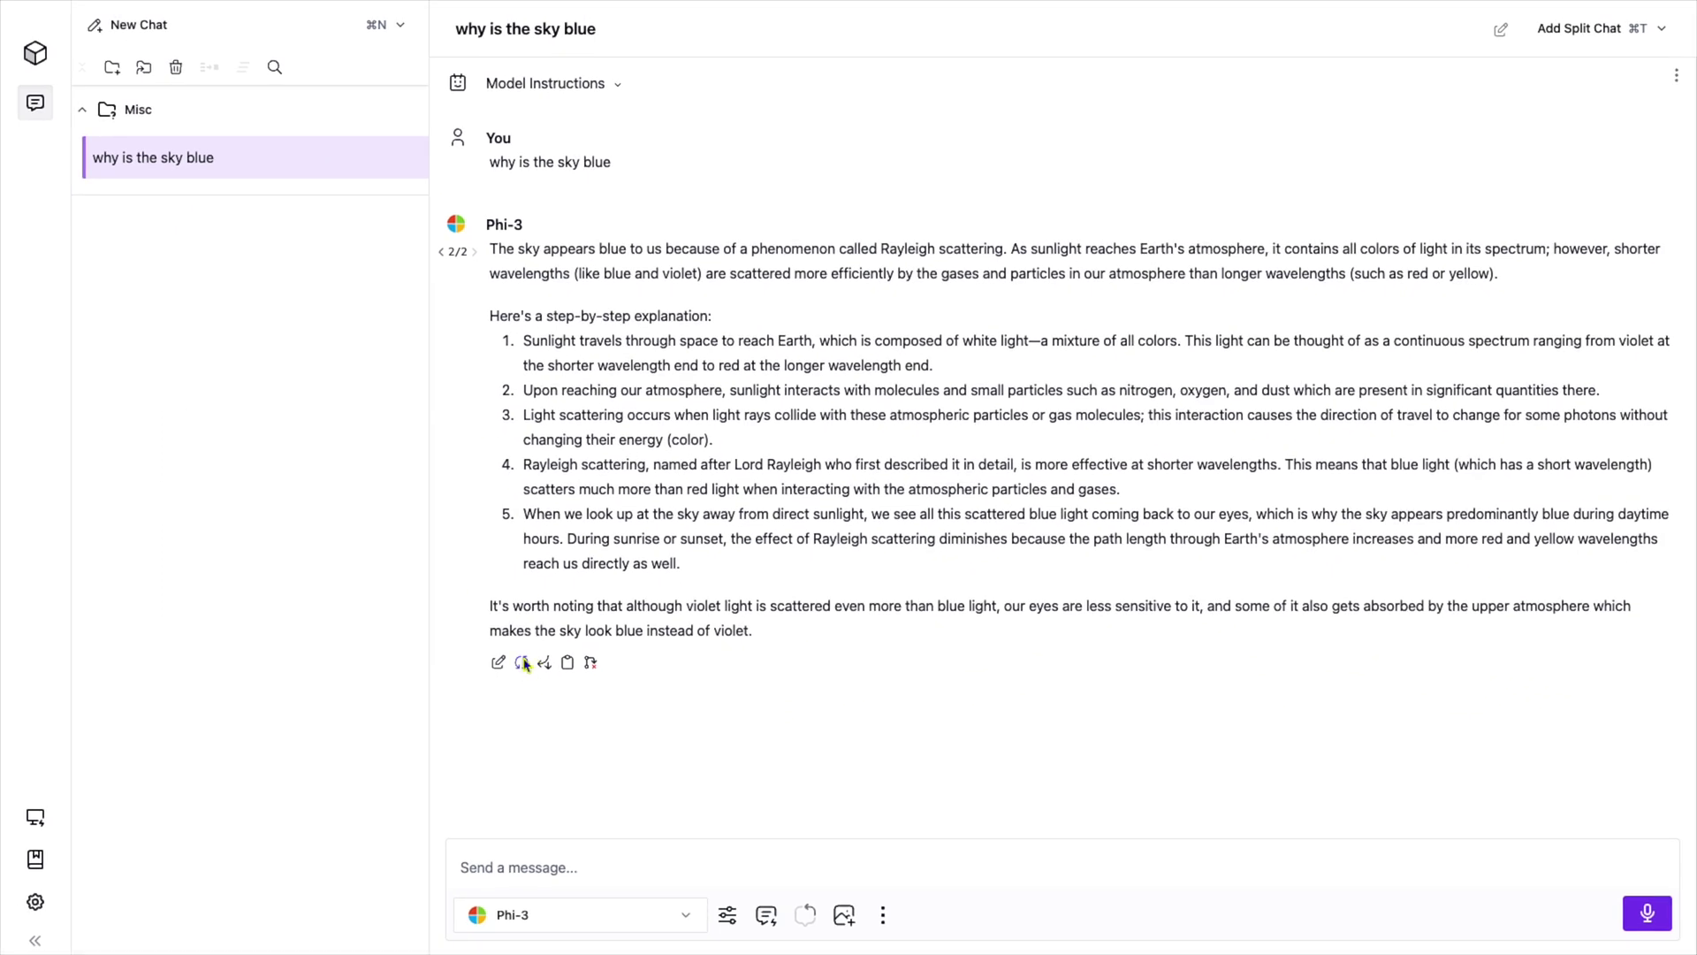
left_click(523, 662)
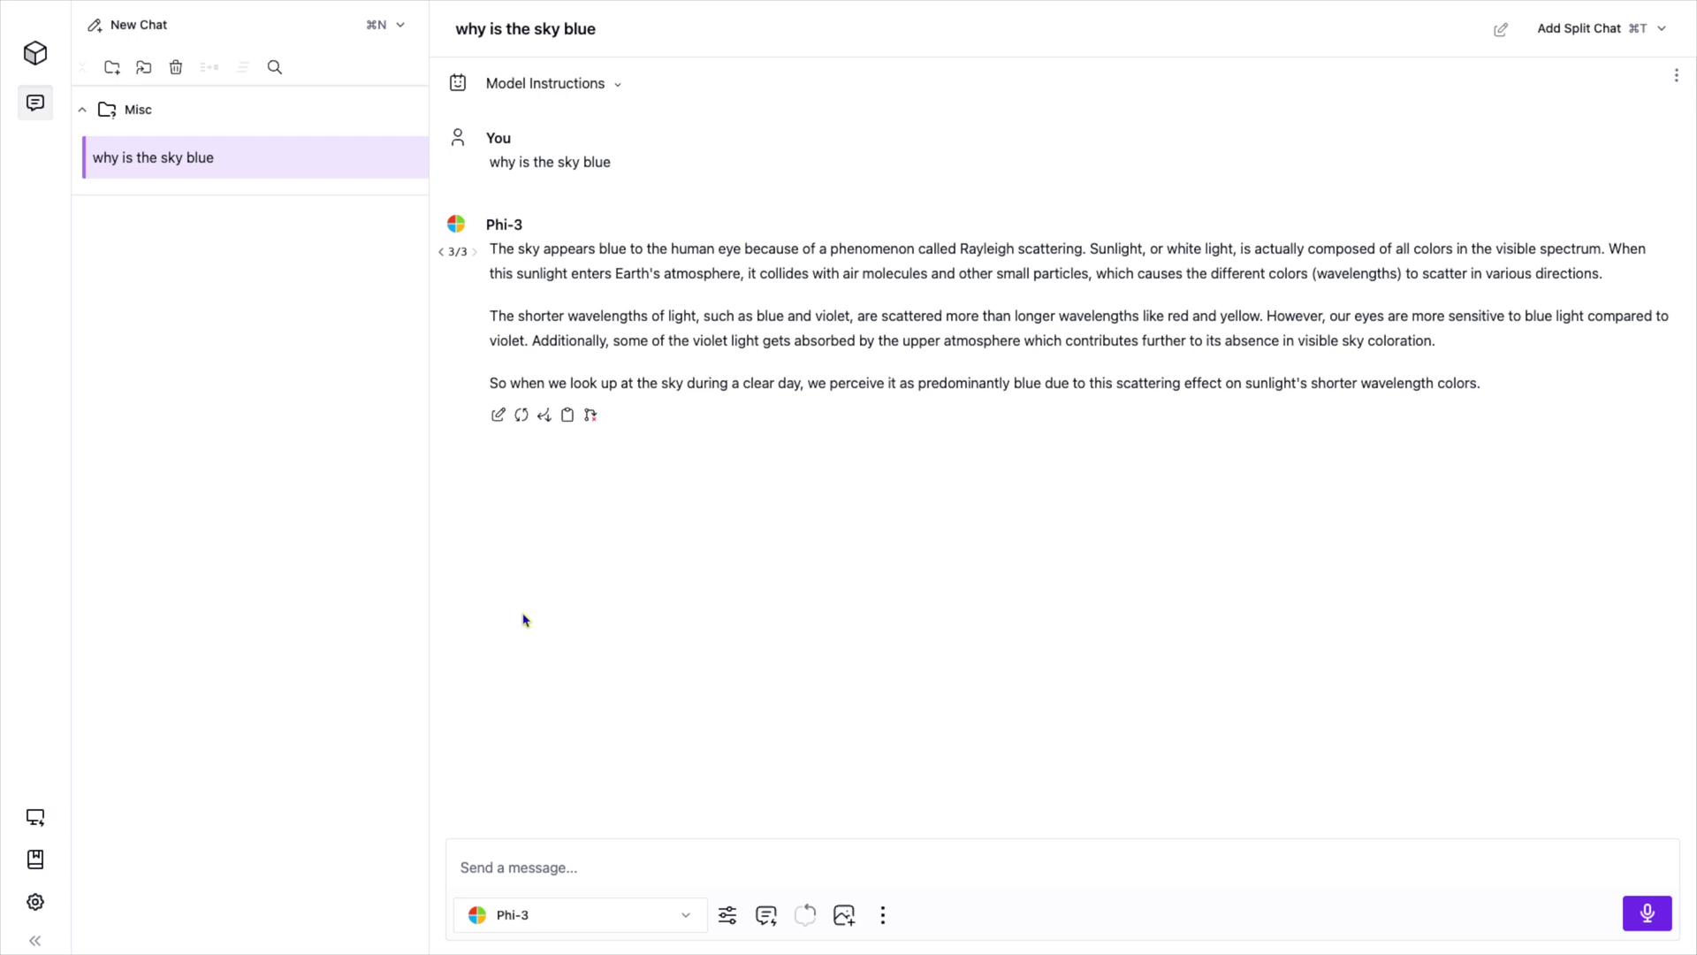
Browse back to answer version 1/3, then forward to version 3/3.
left_click(442, 253)
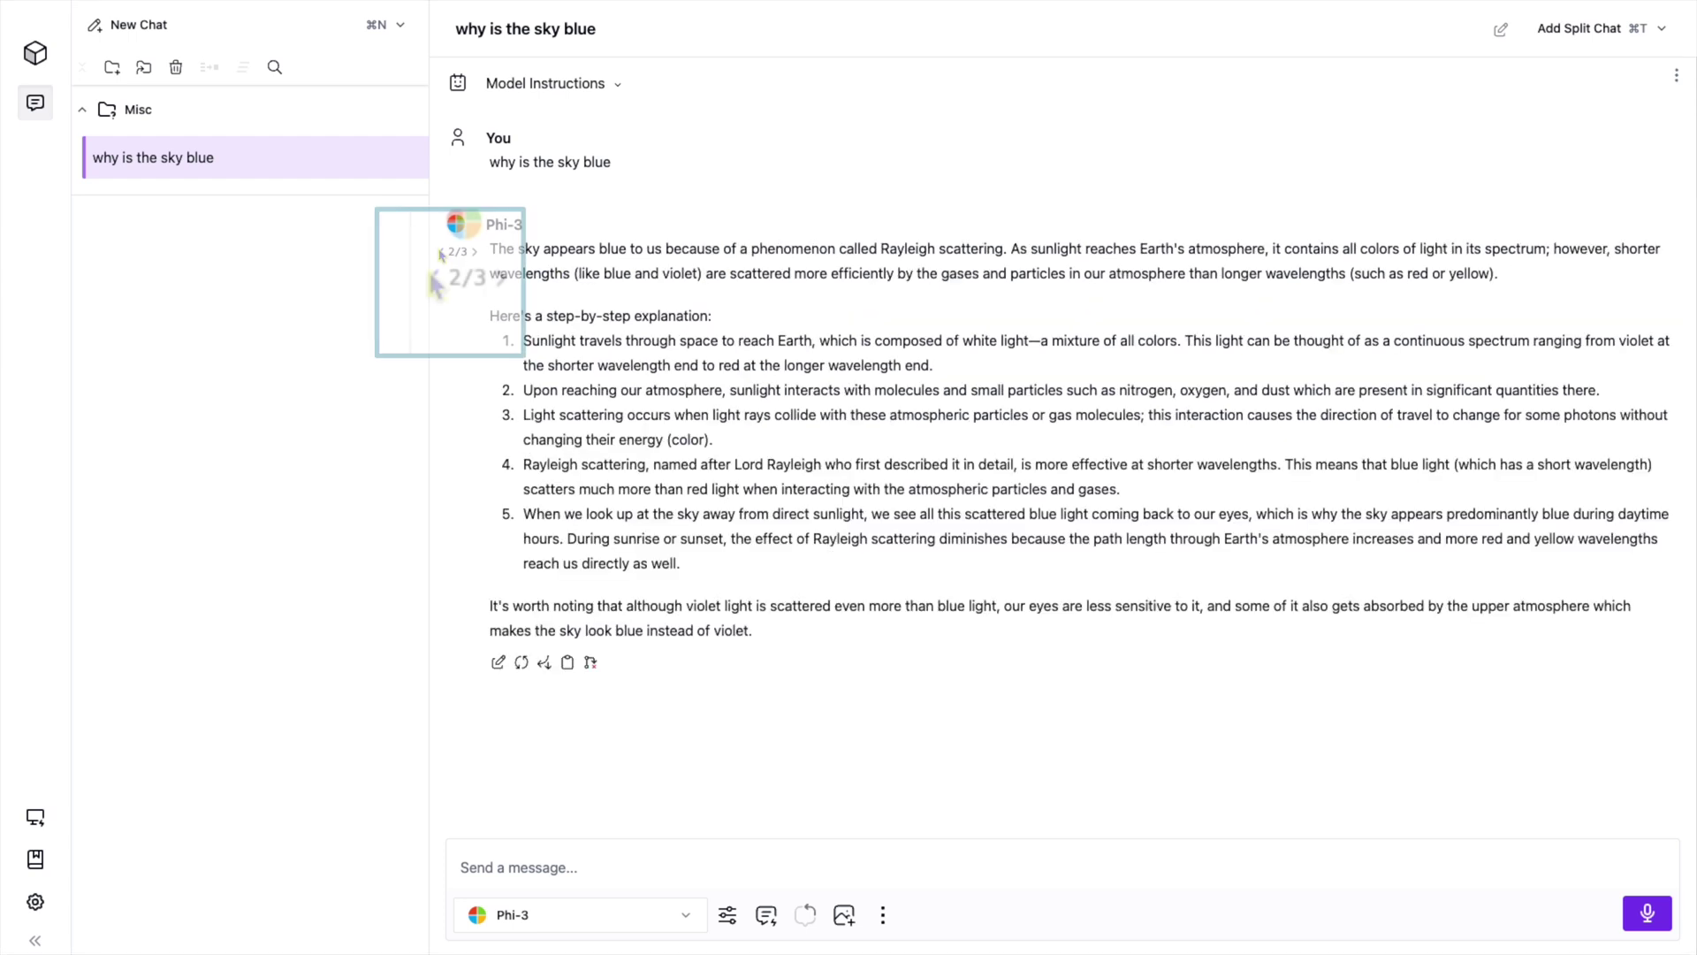
left_click(442, 253)
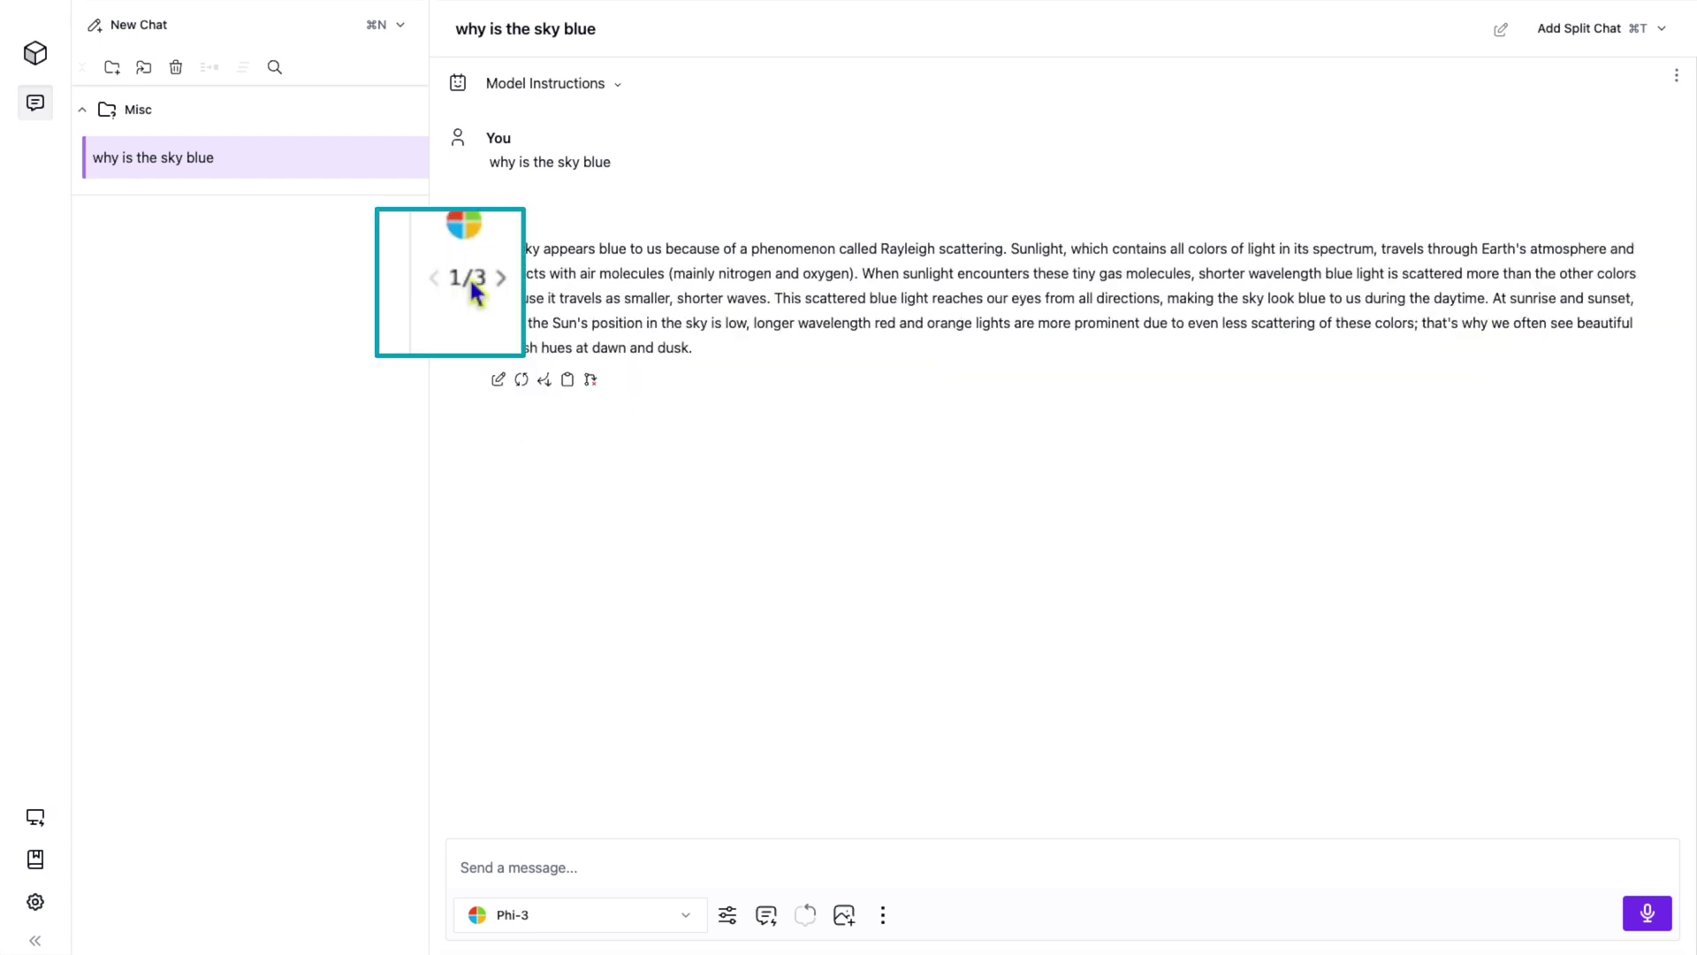
left_click(468, 253)
left_click(473, 253)
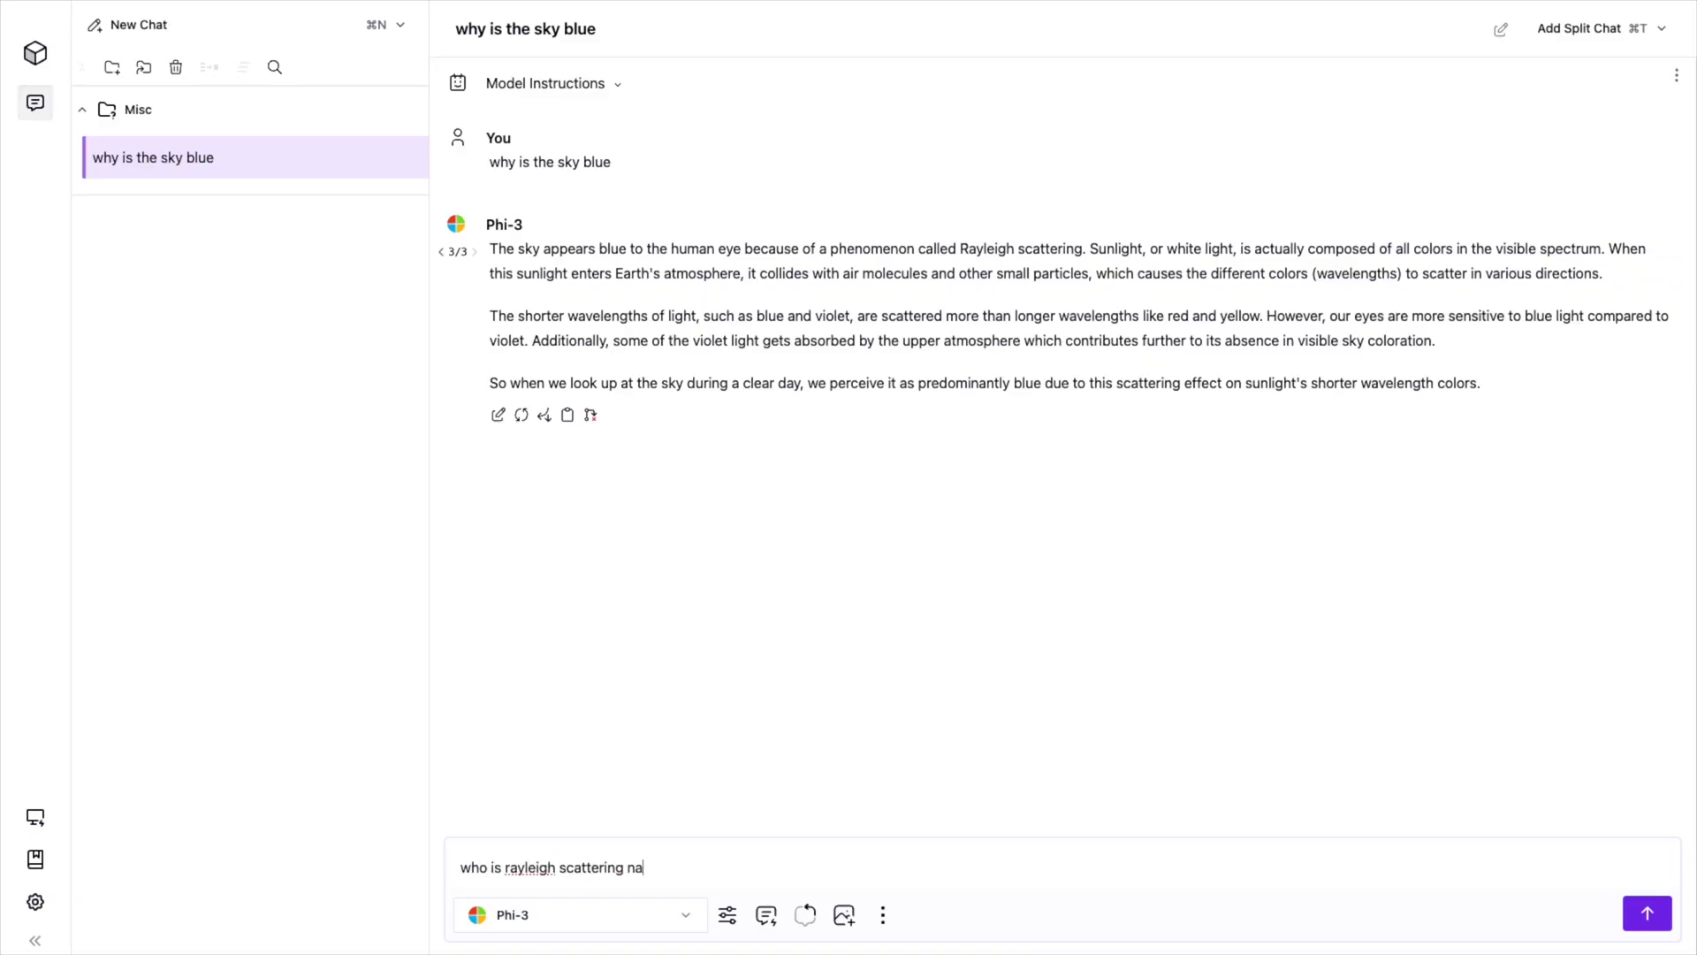
Ask who Rayleigh scattering is named after, then ask 'is light similar to water' on version 1/3.
type("med after")
key("Return")
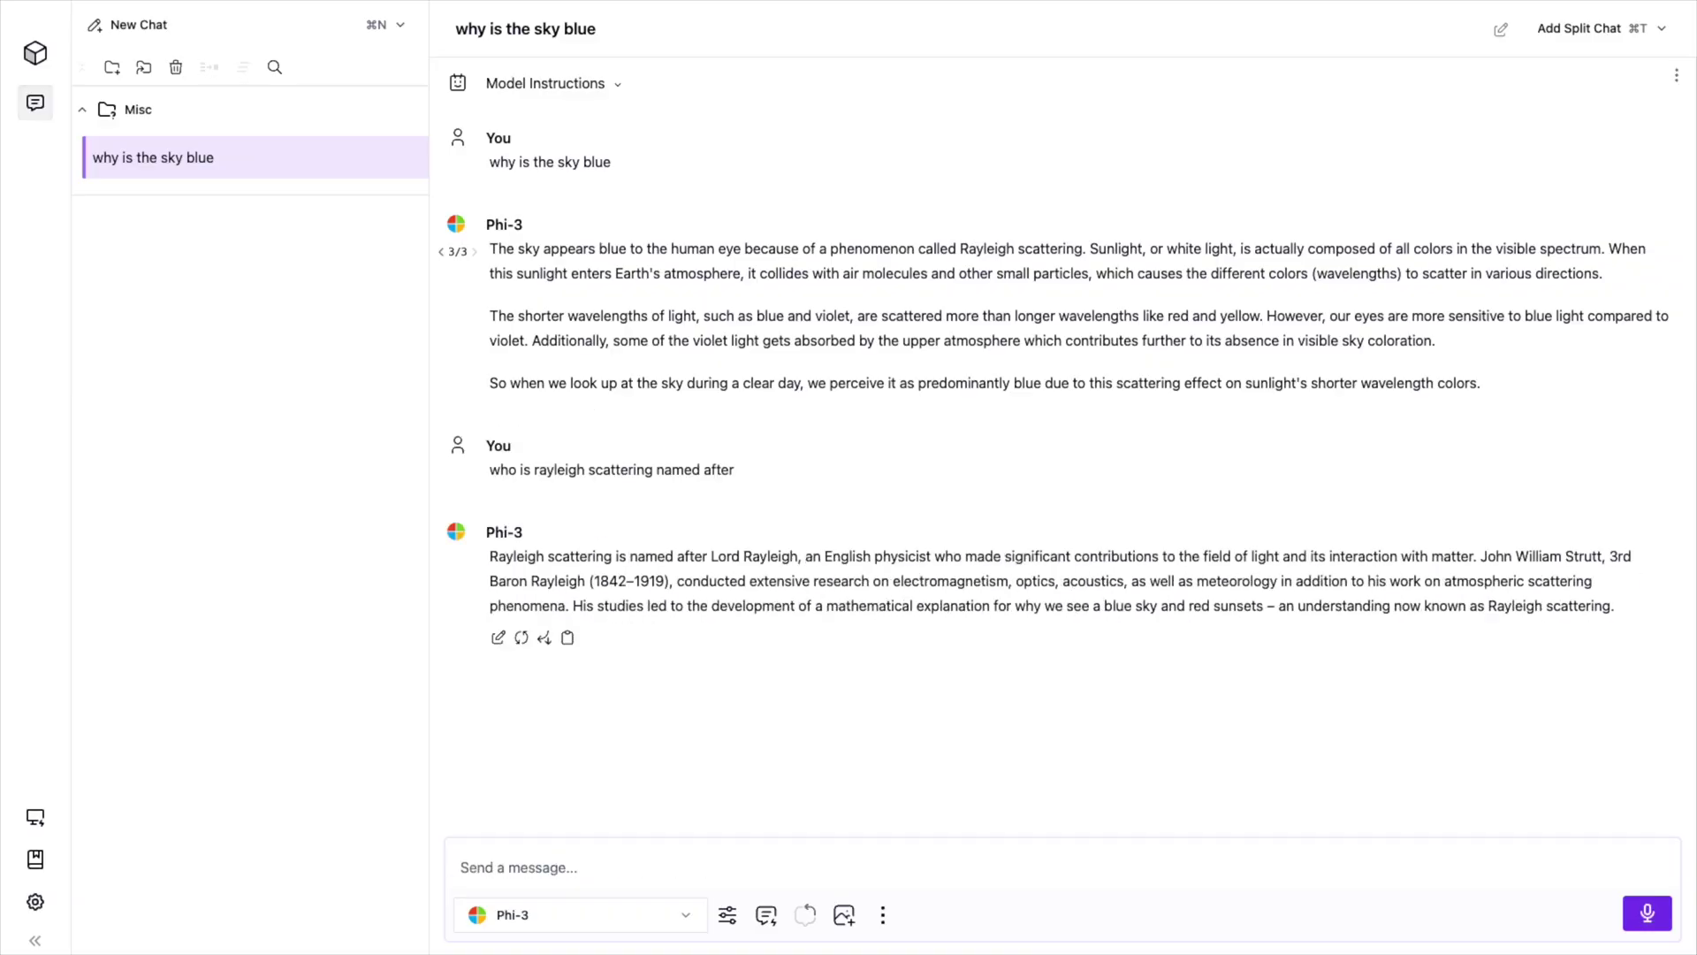
left_click(441, 252)
left_click(441, 252)
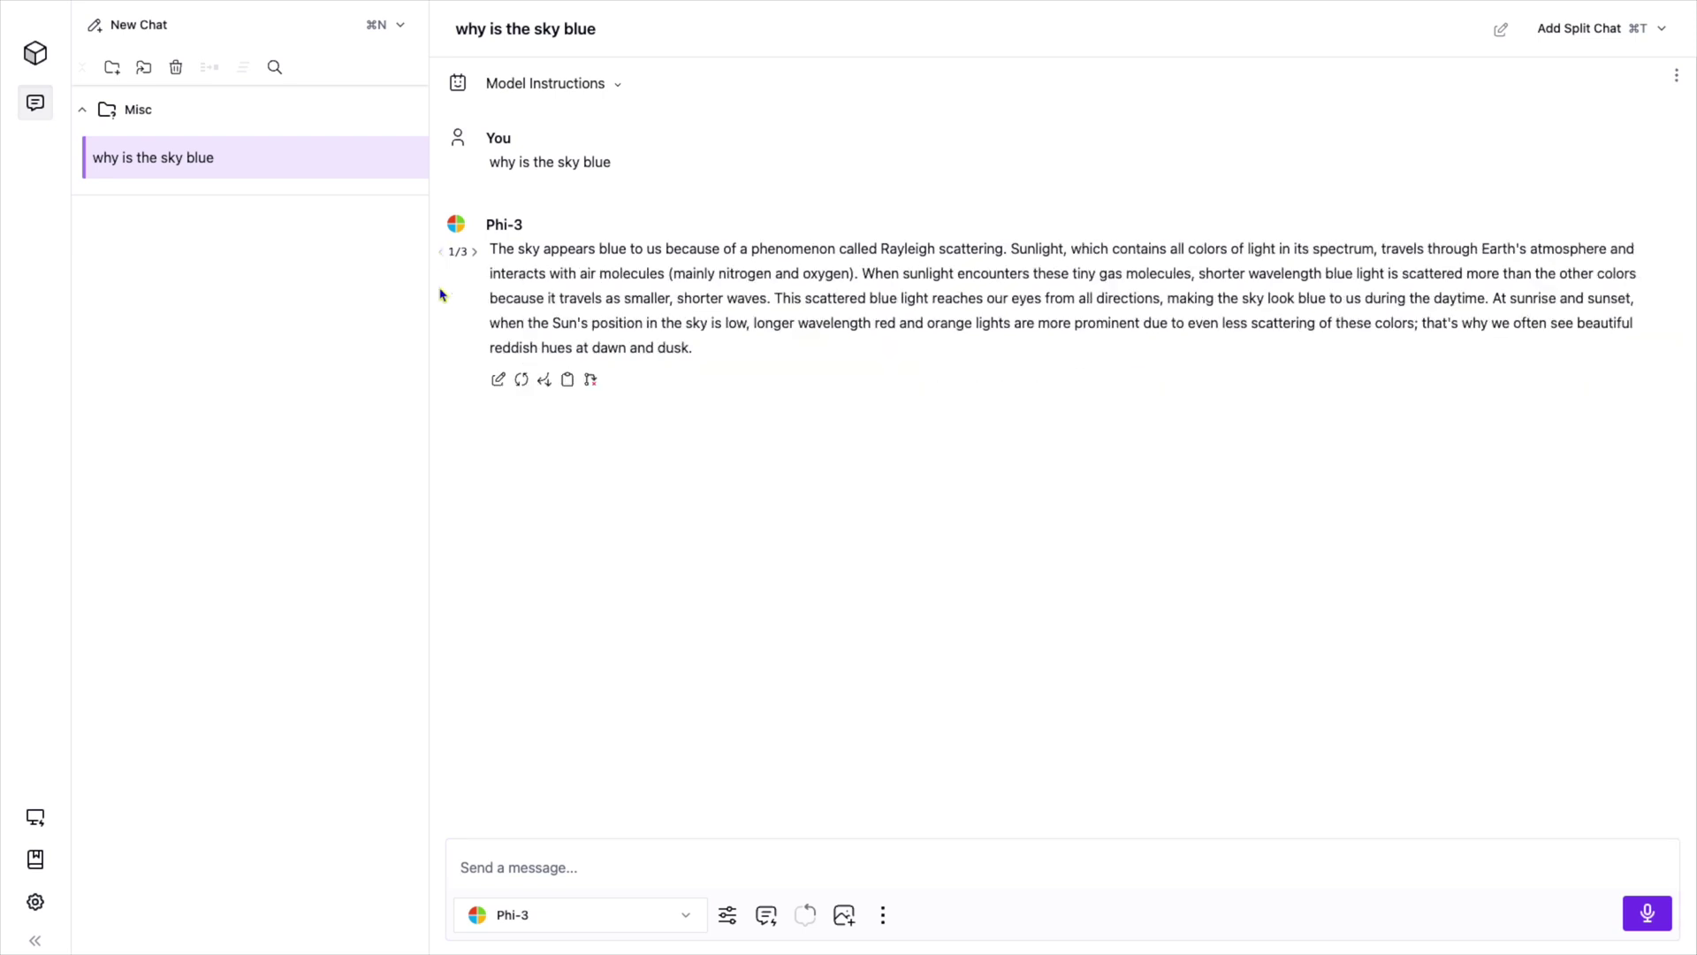
type("is light simi")
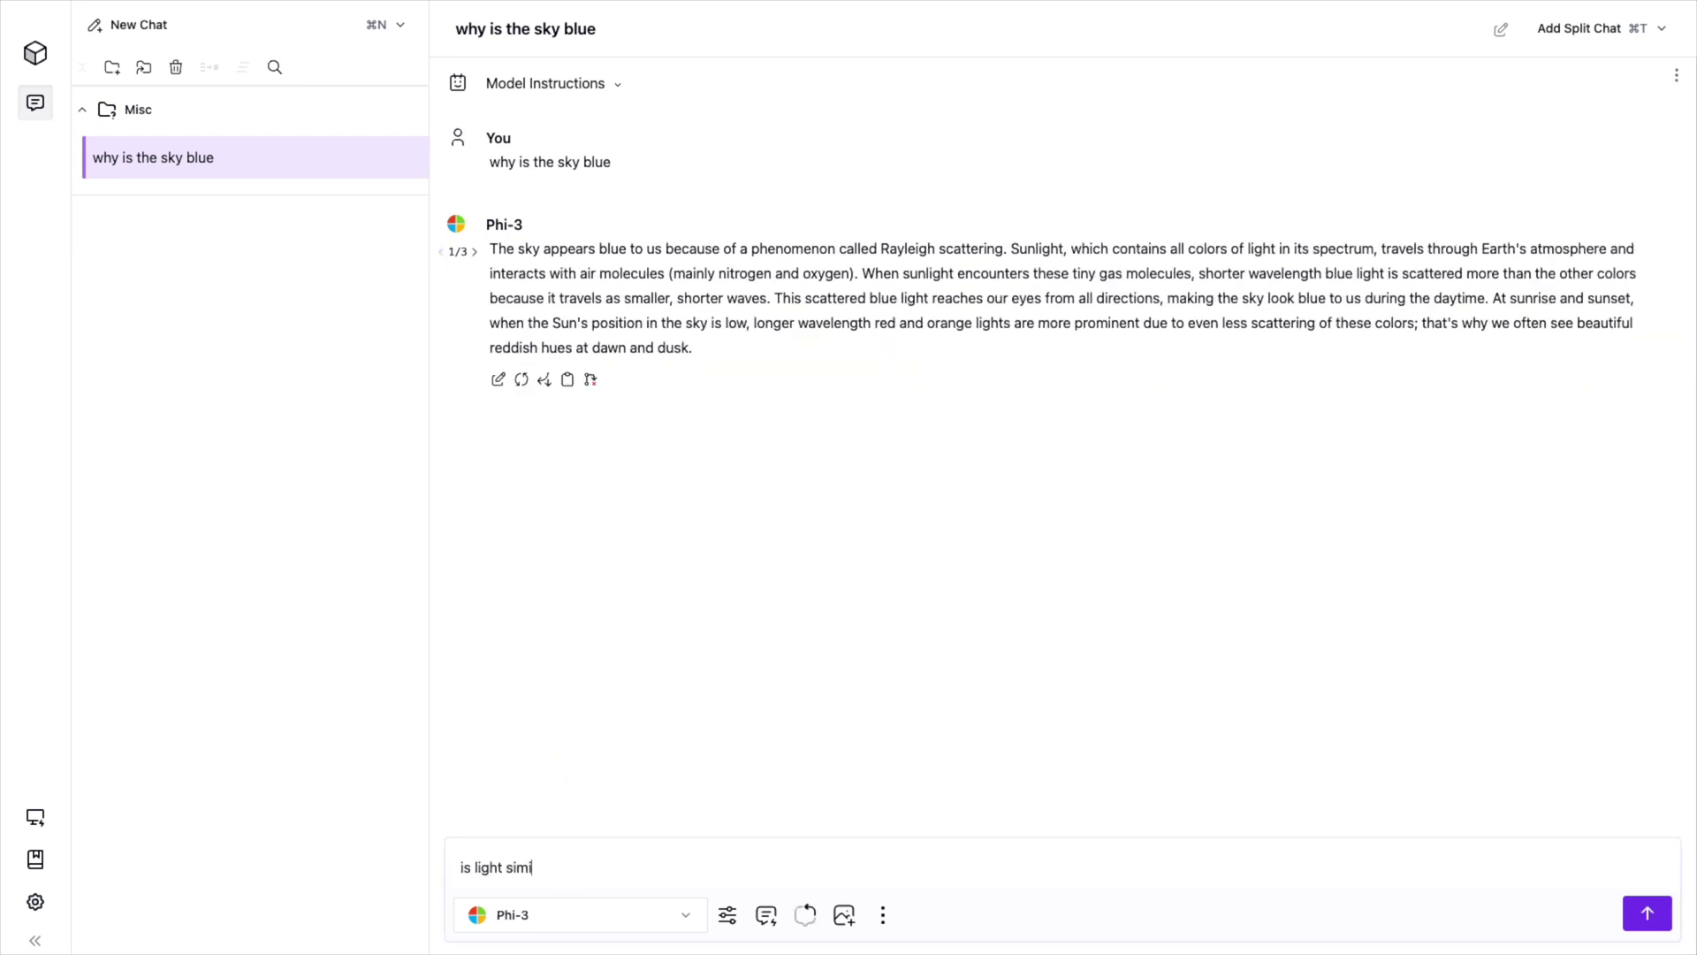
type("lar to water")
key("Return")
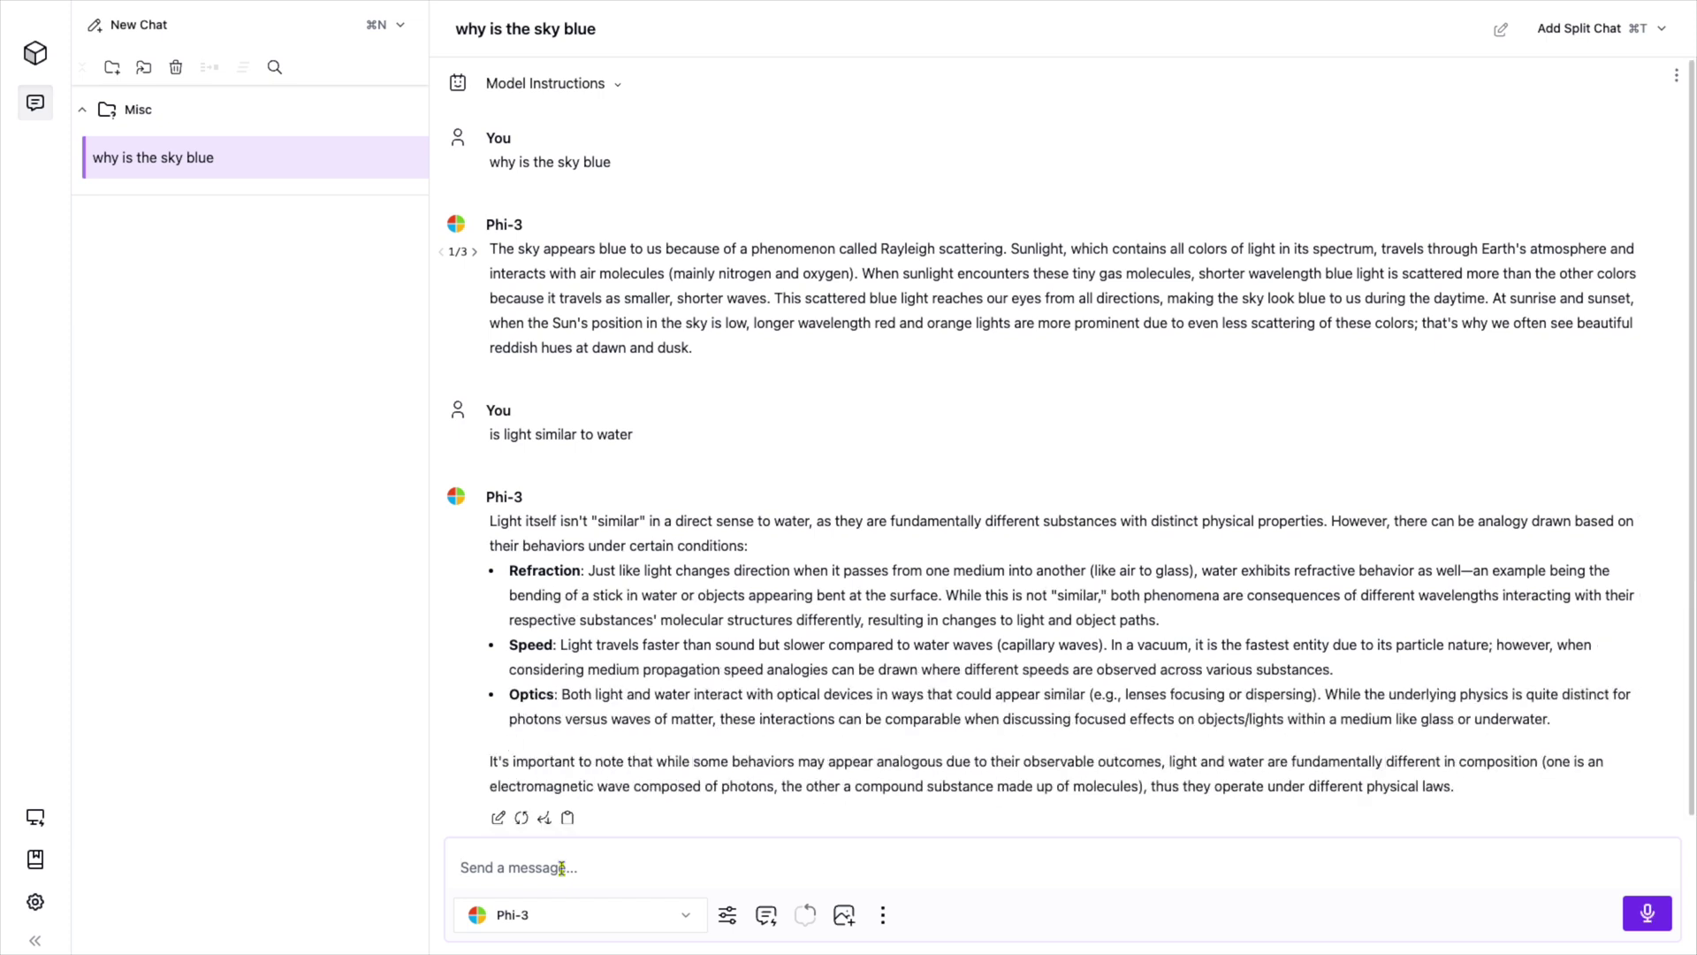
Return to answer version 3/3 and branch the conversation into a new chat.
left_click(473, 252)
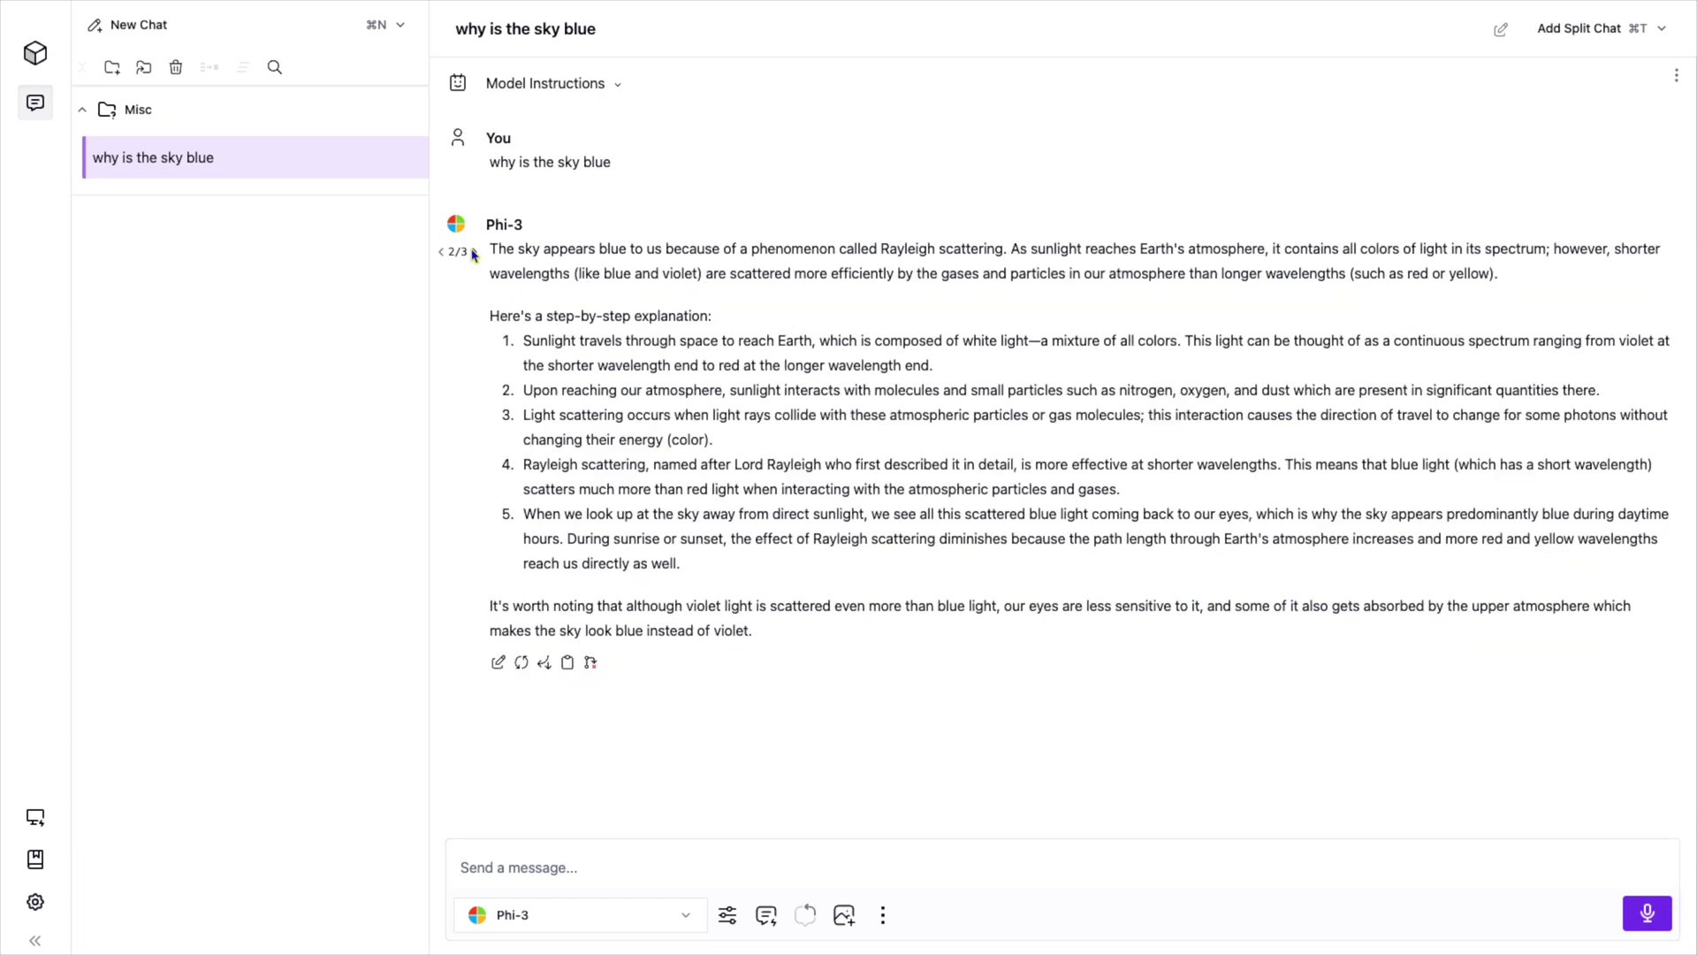
left_click(473, 252)
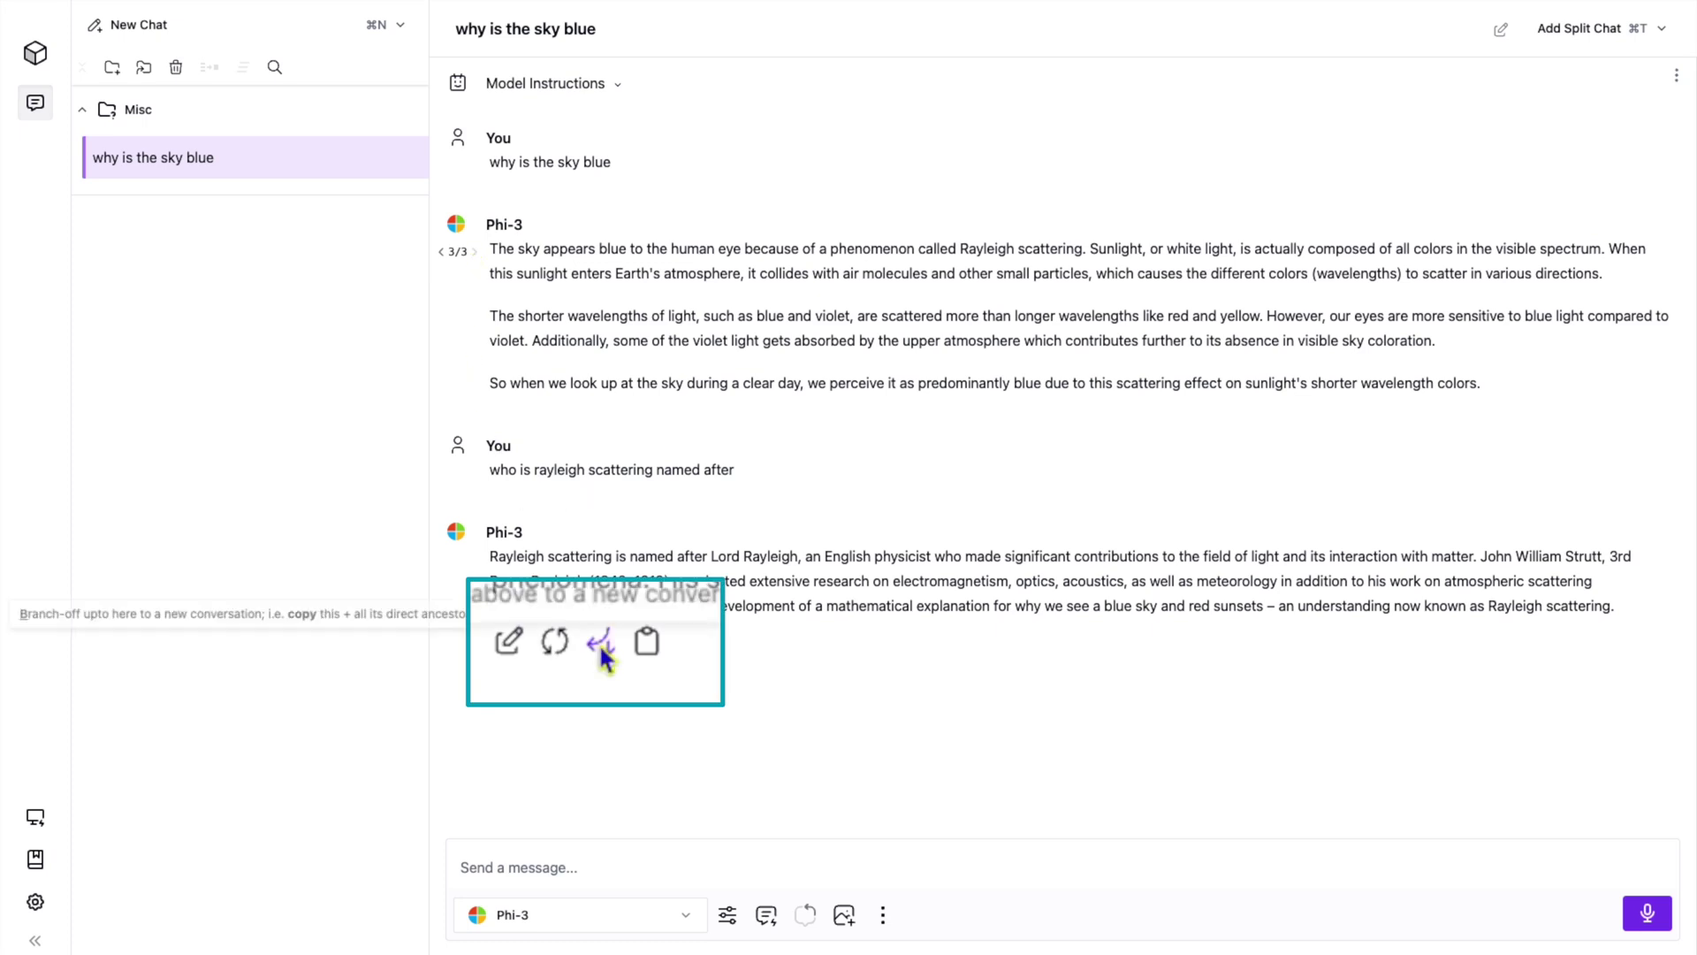
left_click(545, 632)
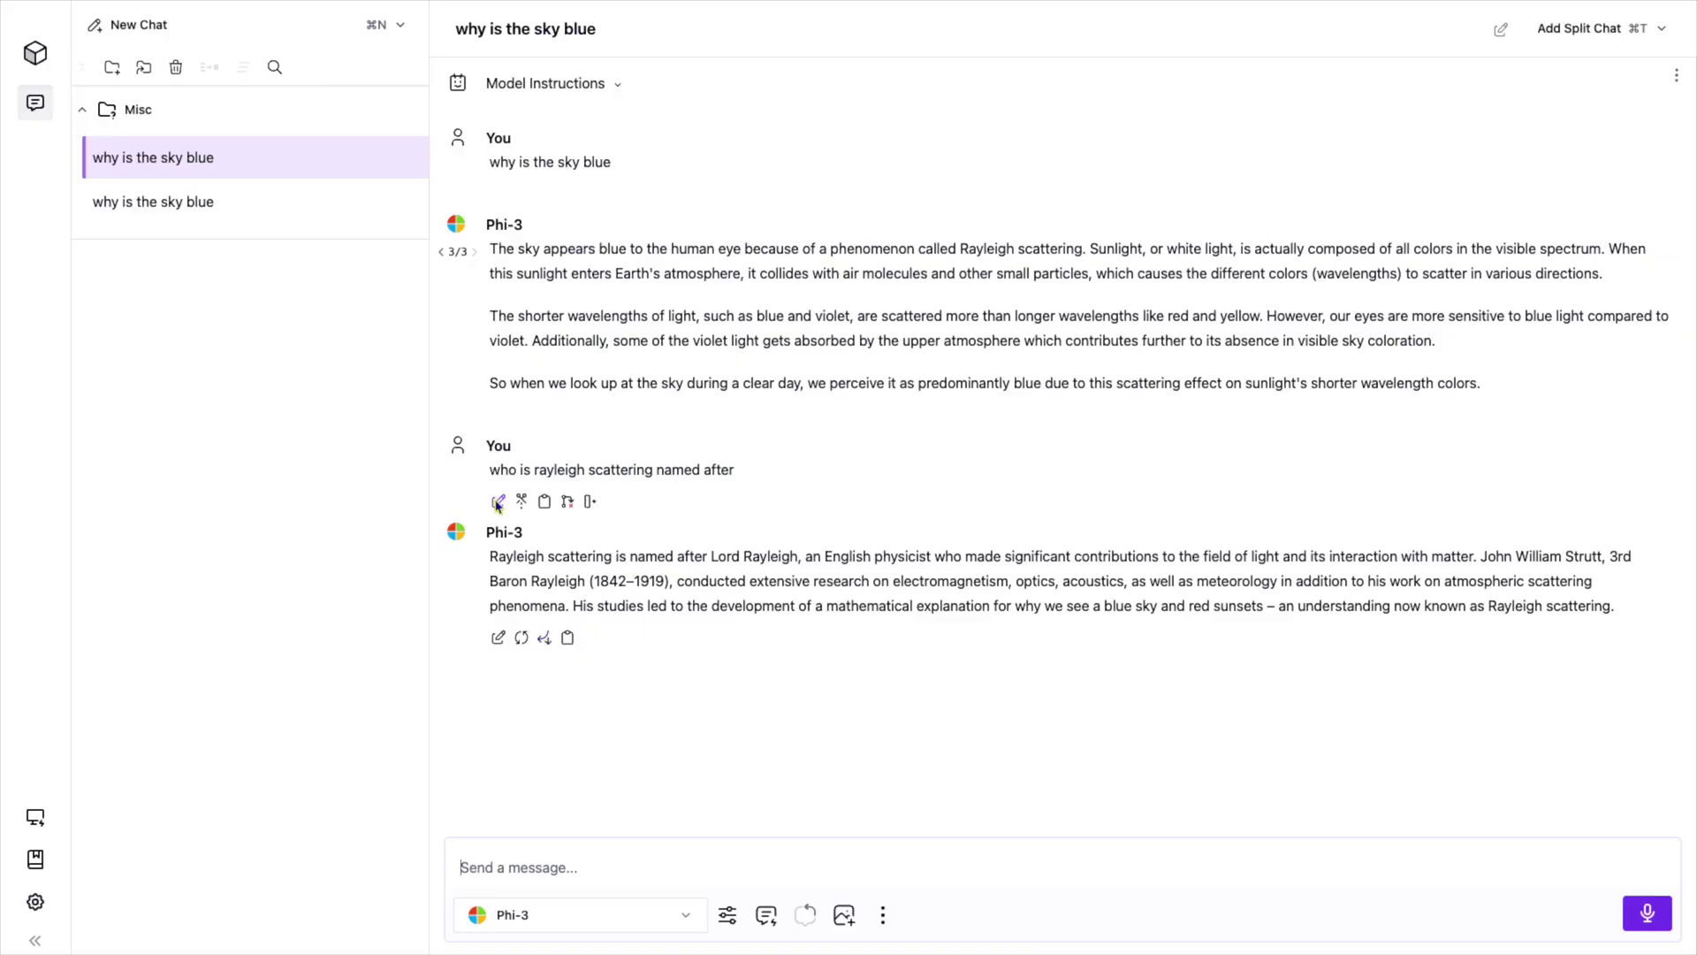
Try the Cover Letter prompt on the follow-up, discard that edit, and open Phi-3's reply for editing.
left_click(498, 502)
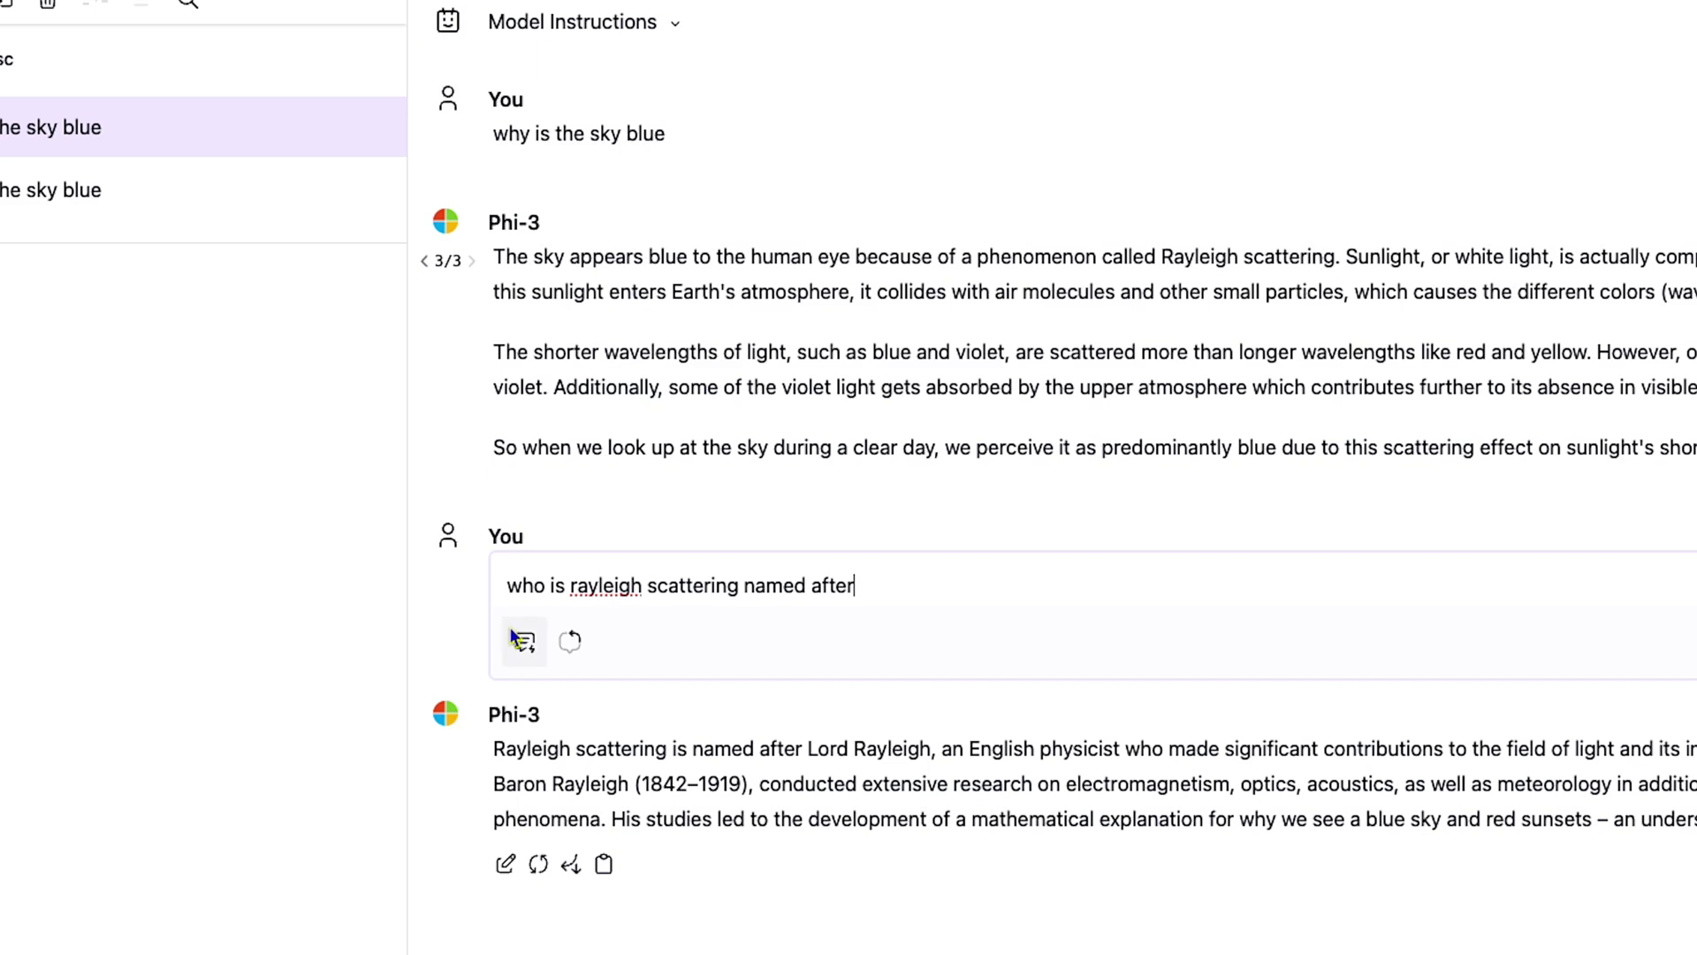
left_click(524, 648)
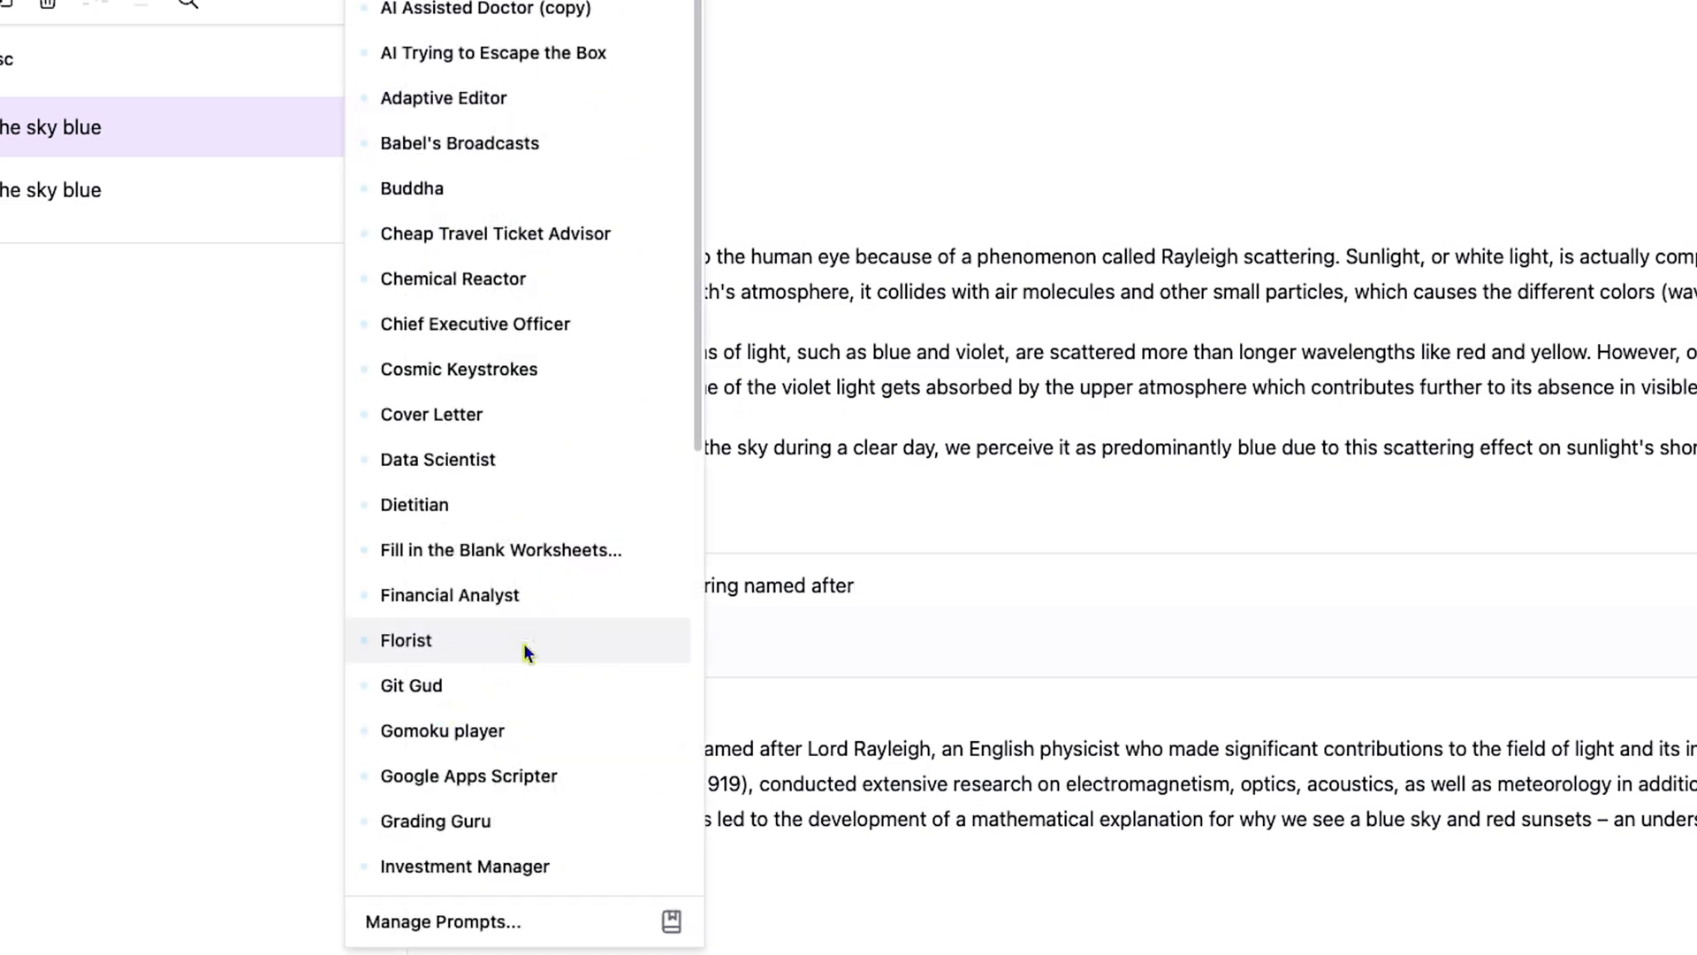
left_click(503, 414)
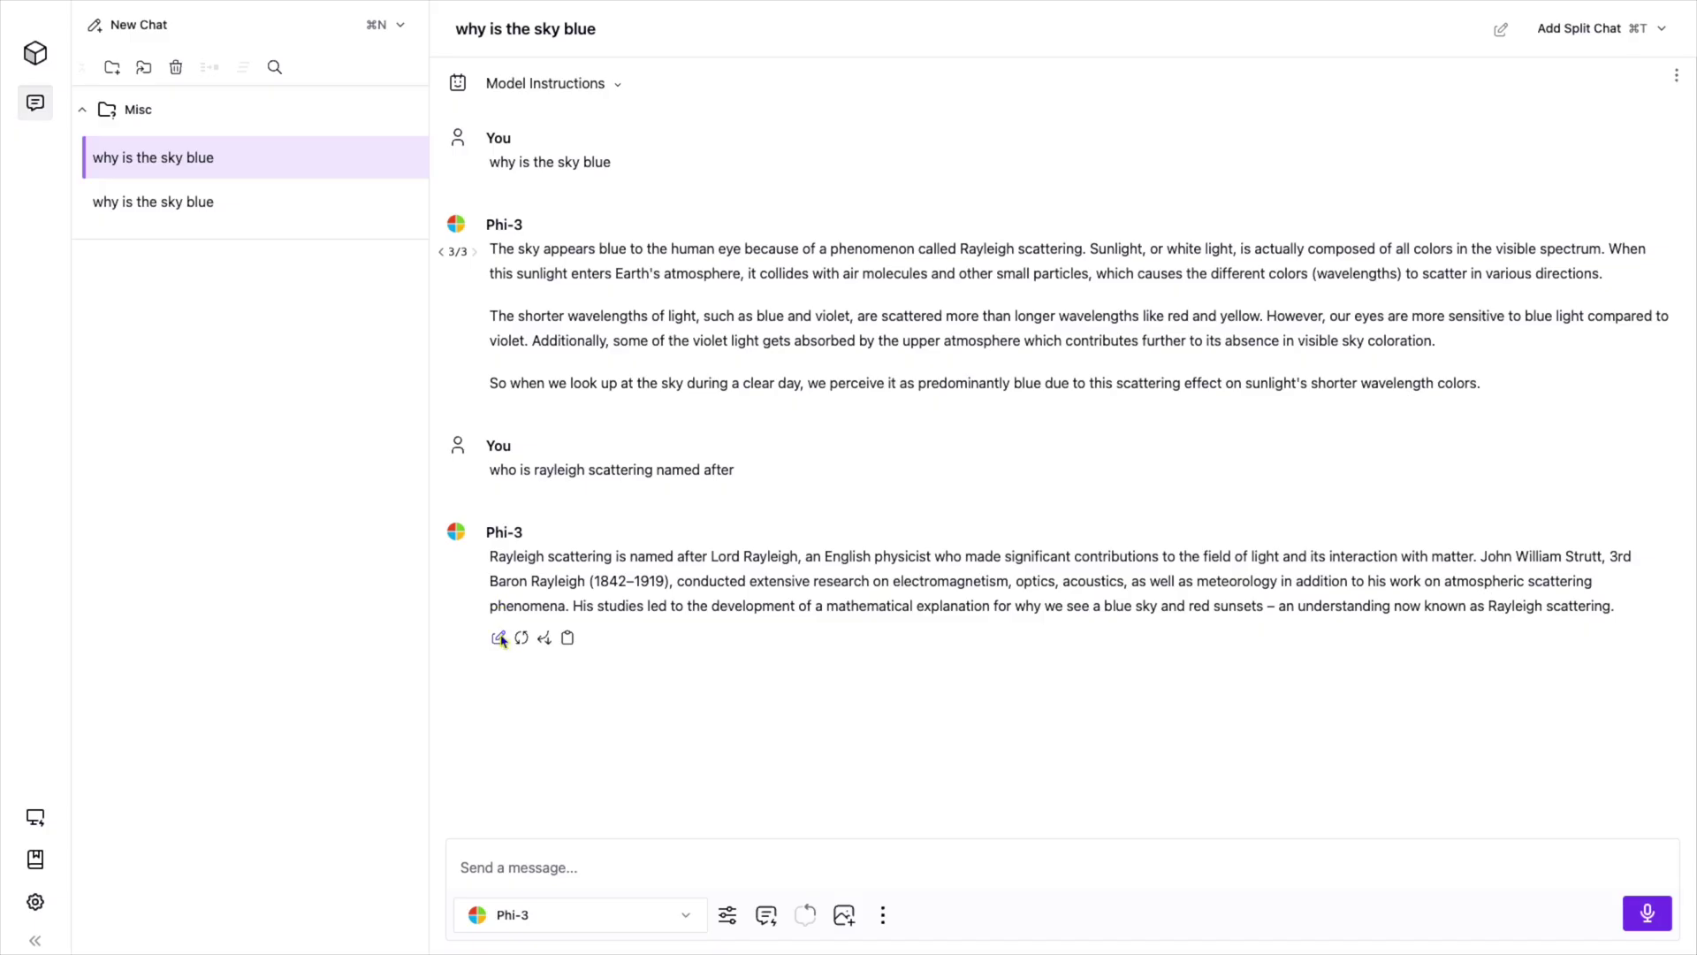
left_click(499, 637)
Rewrite Phi-3's Rayleigh reply with the 'Make it poetic' refinement, then start a new chat.
left_click(543, 654)
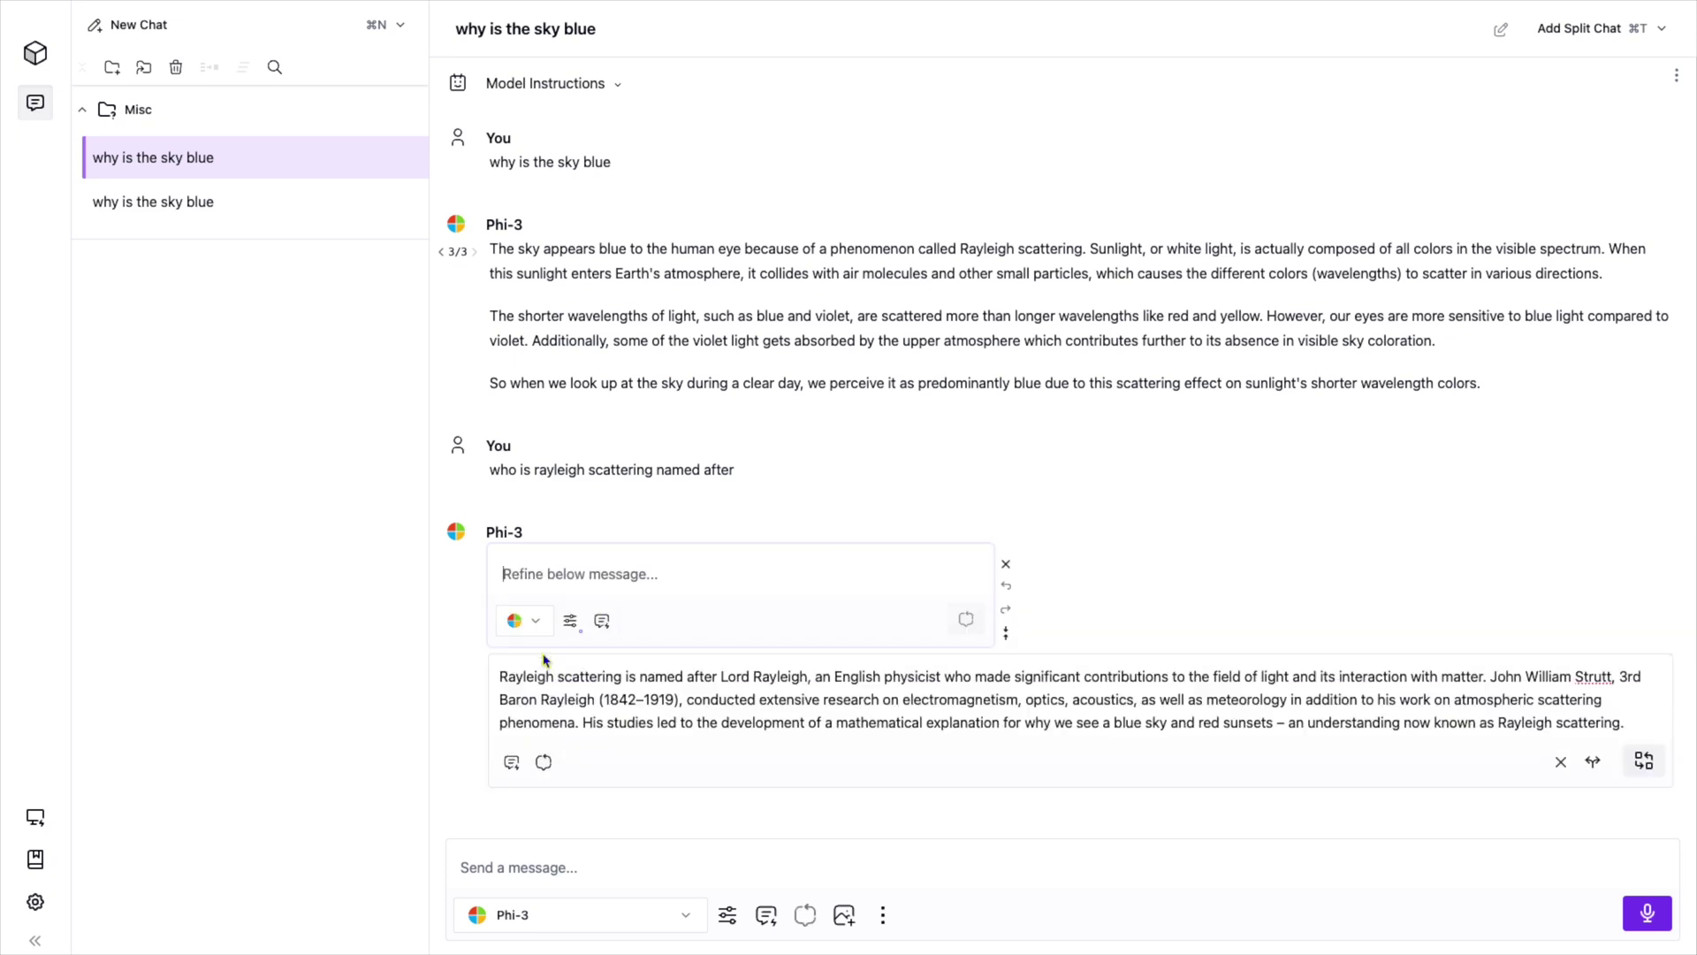
left_click(605, 620)
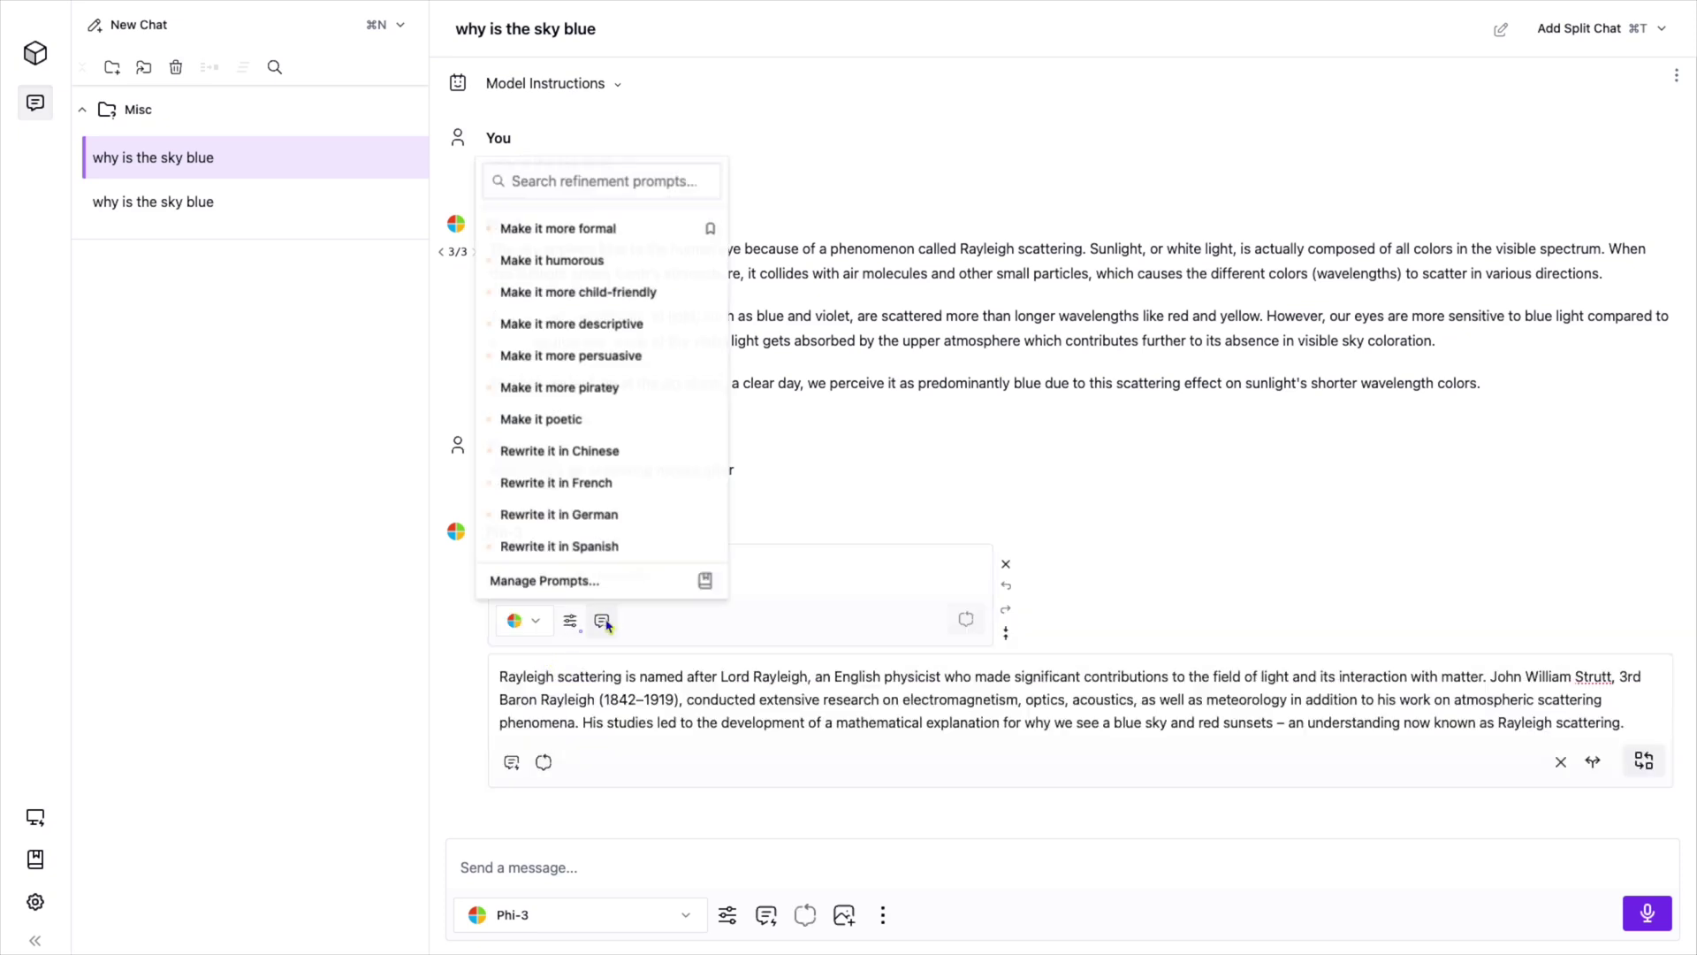
left_click(561, 418)
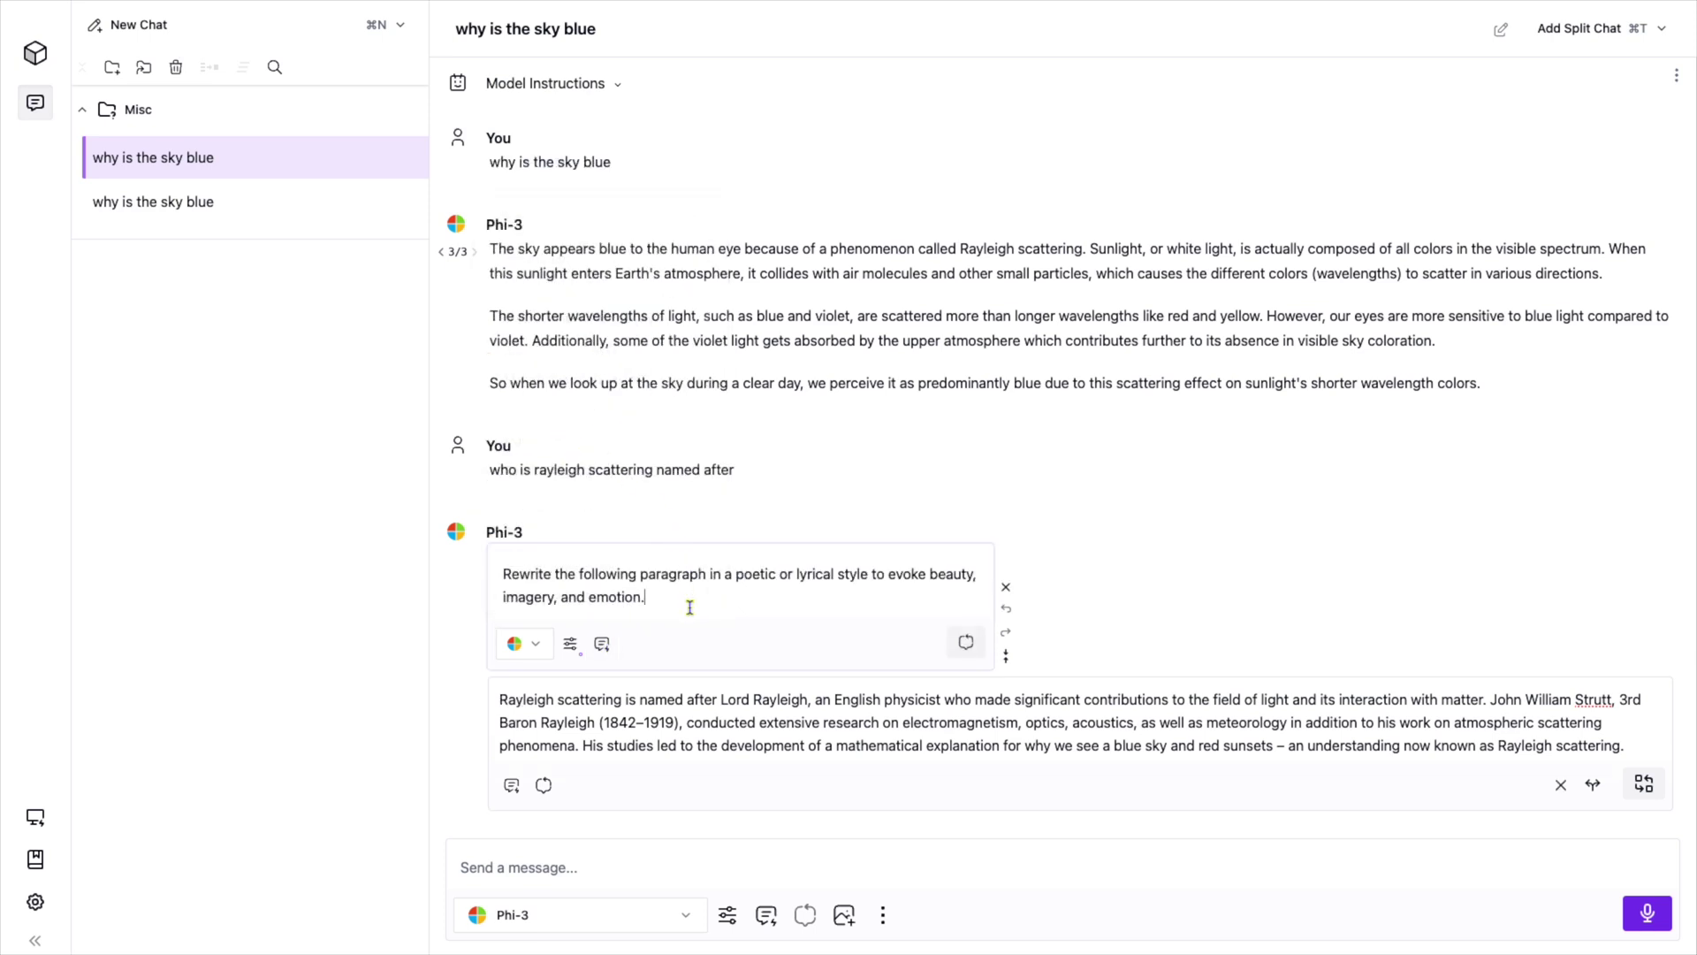
key("Return")
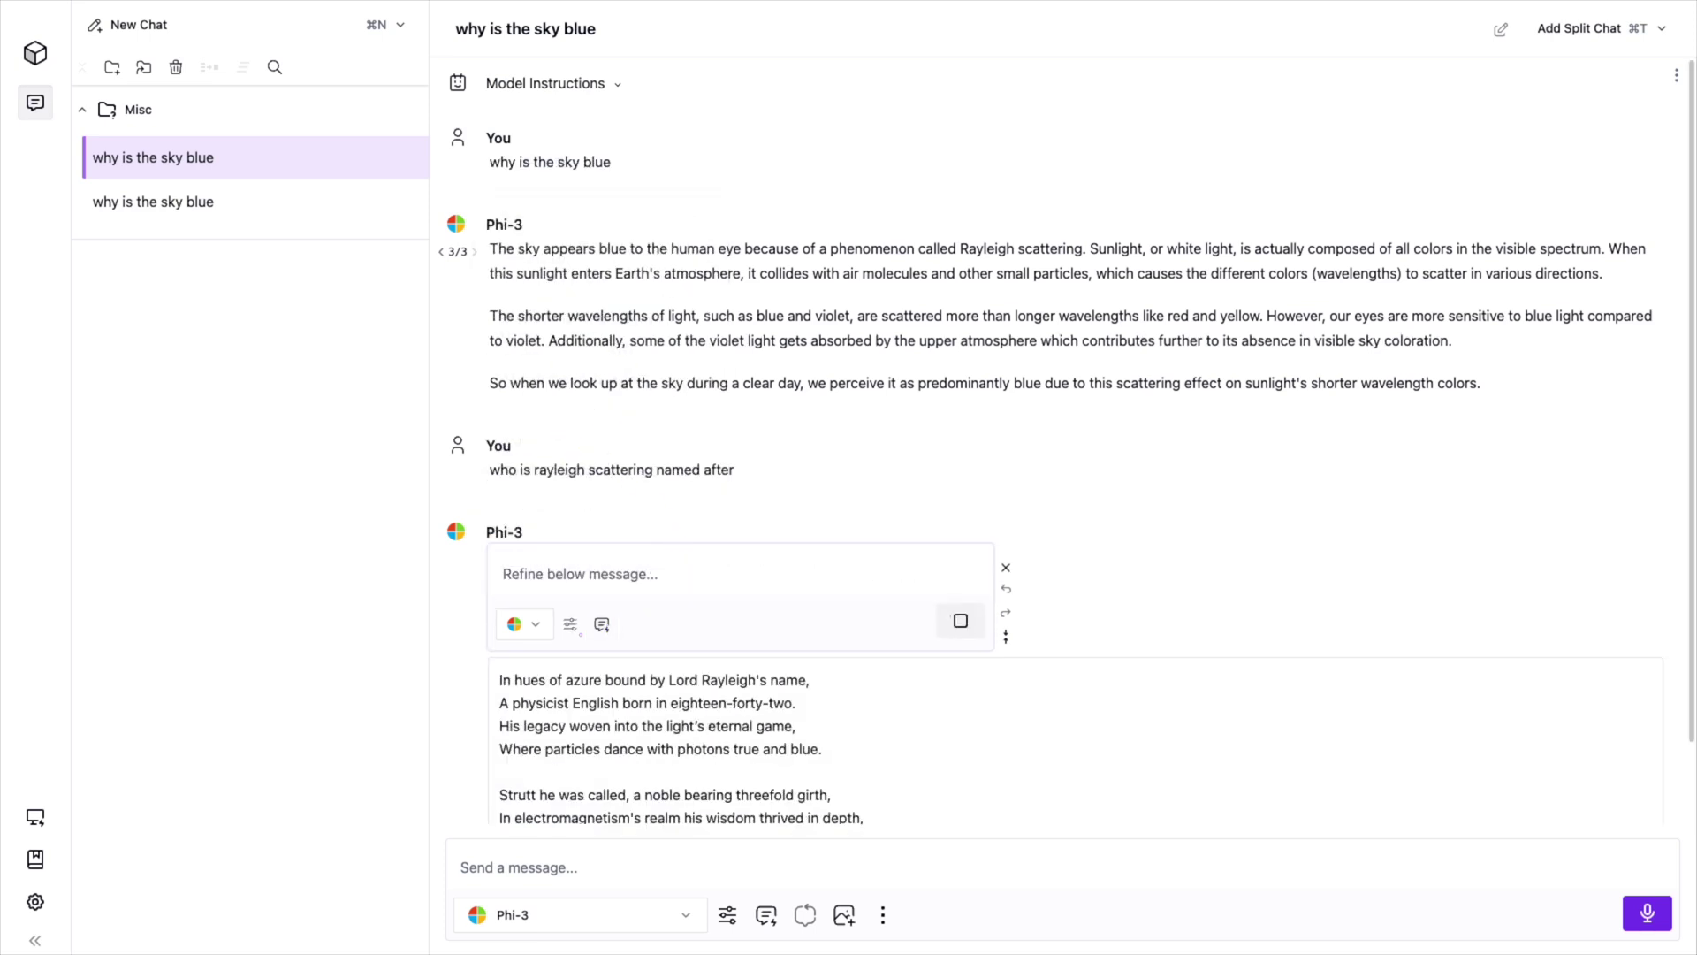
key("super+n")
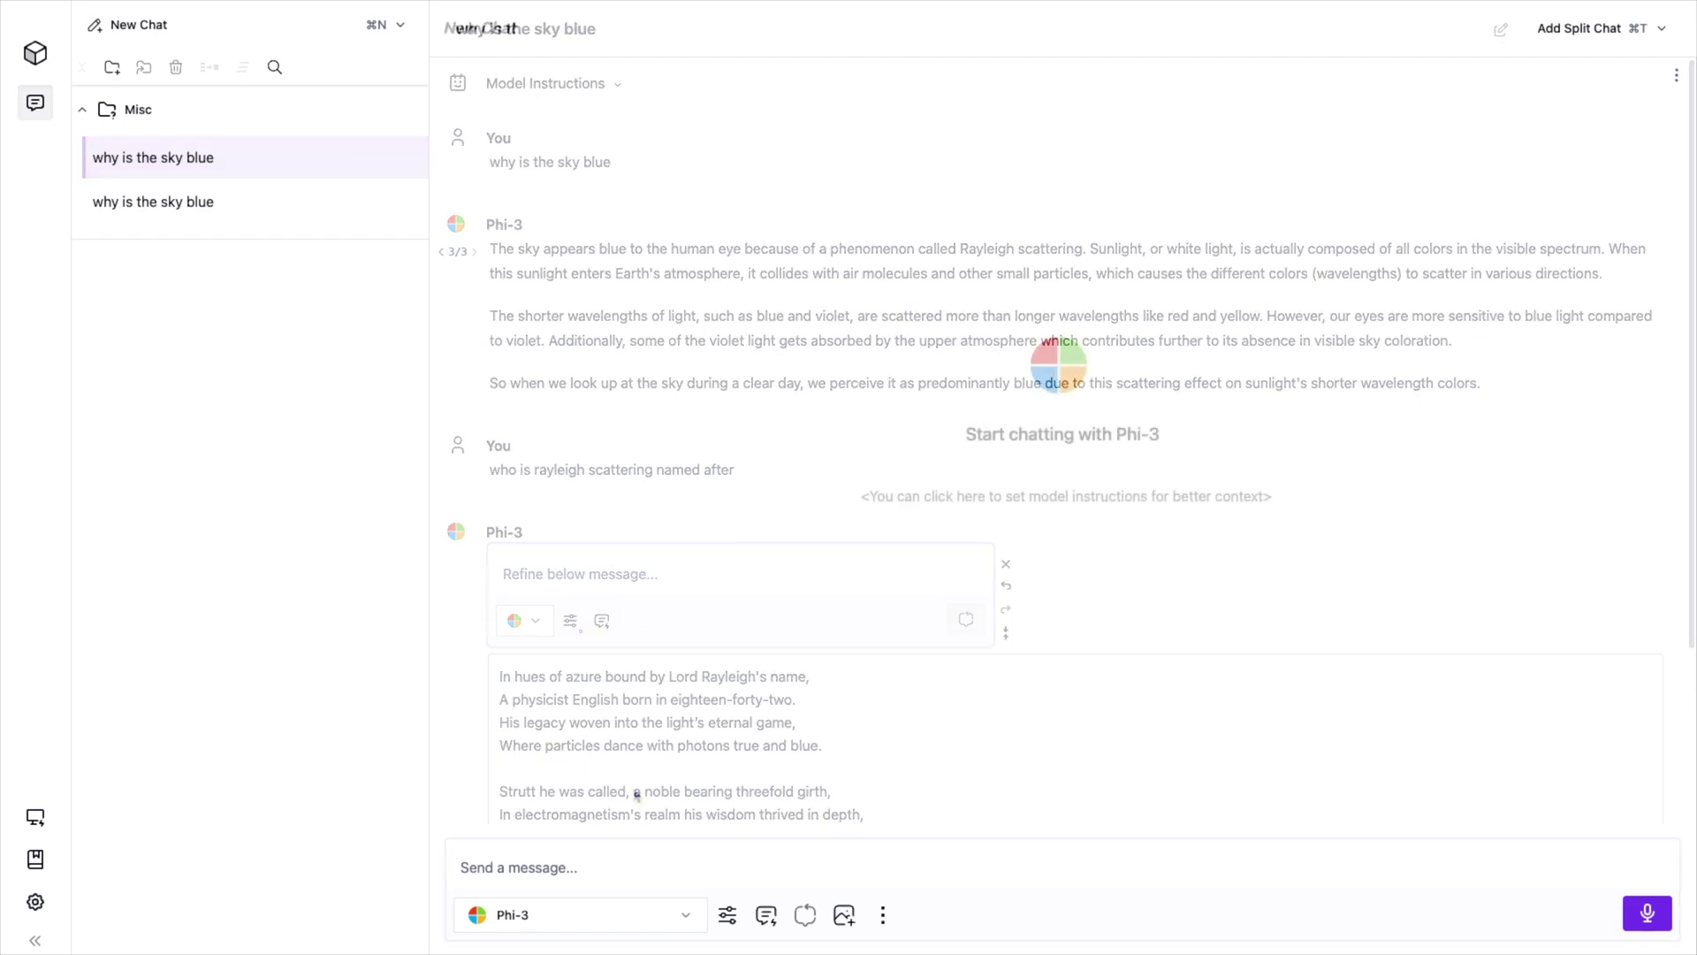
left_click(767, 915)
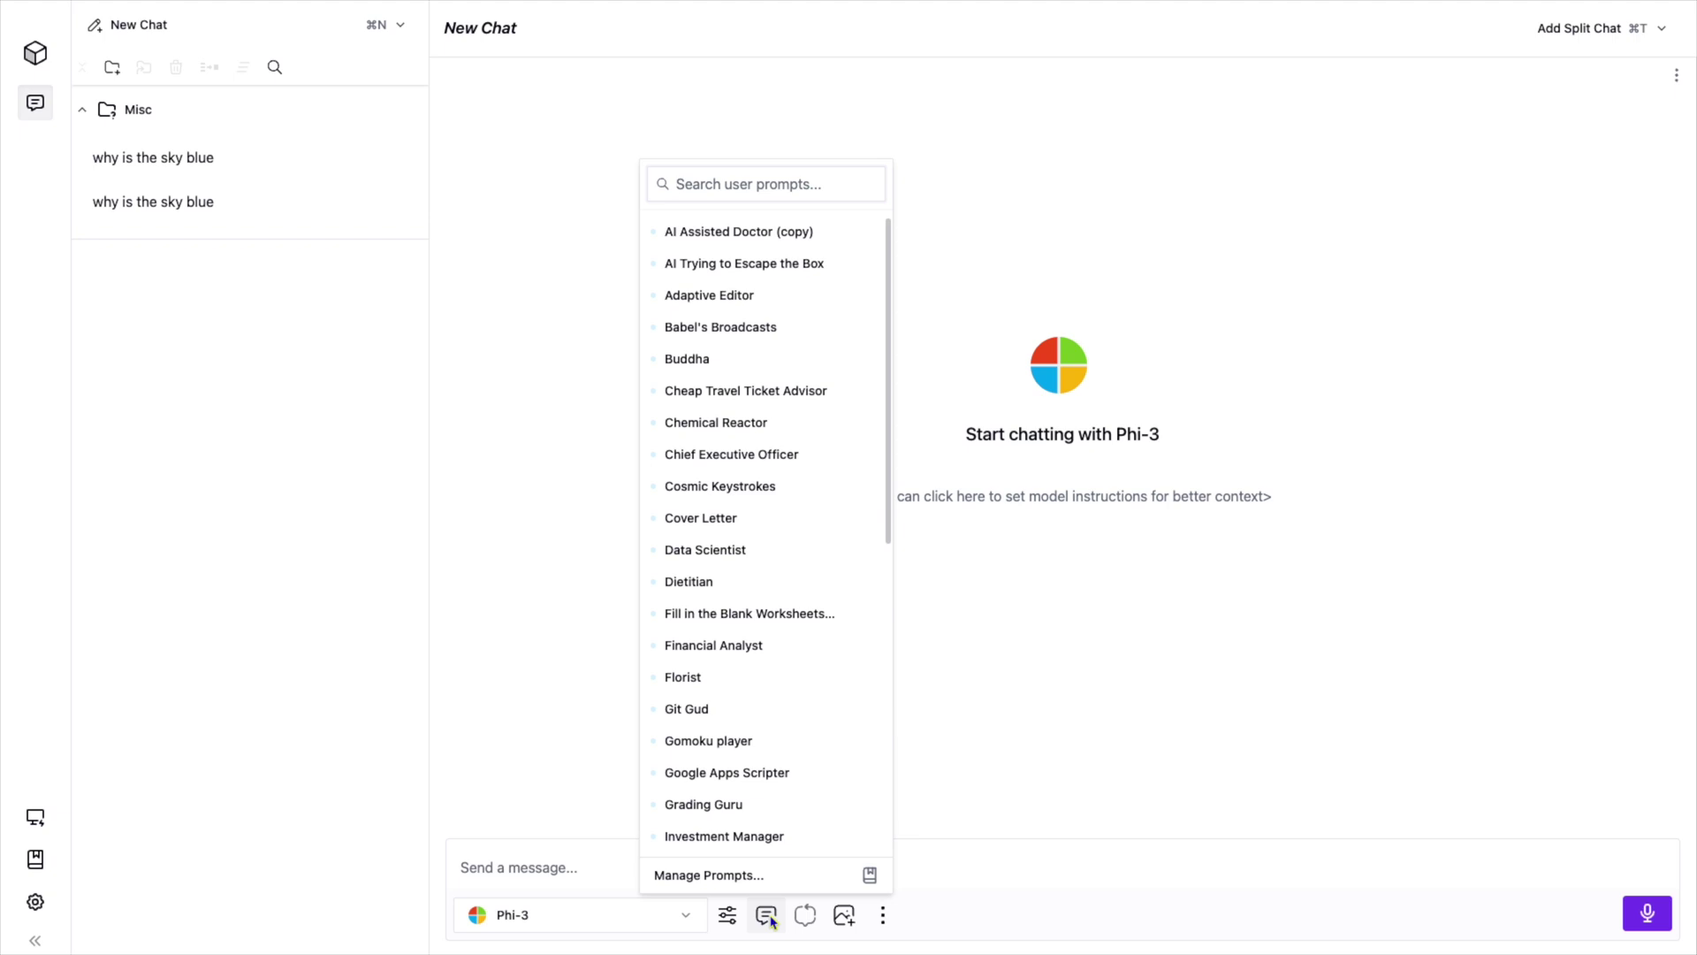
Replace the inserted Cosmic Keystrokes prompt with the SEO Prompt template, setting its keyword to 'ai'.
left_click(695, 494)
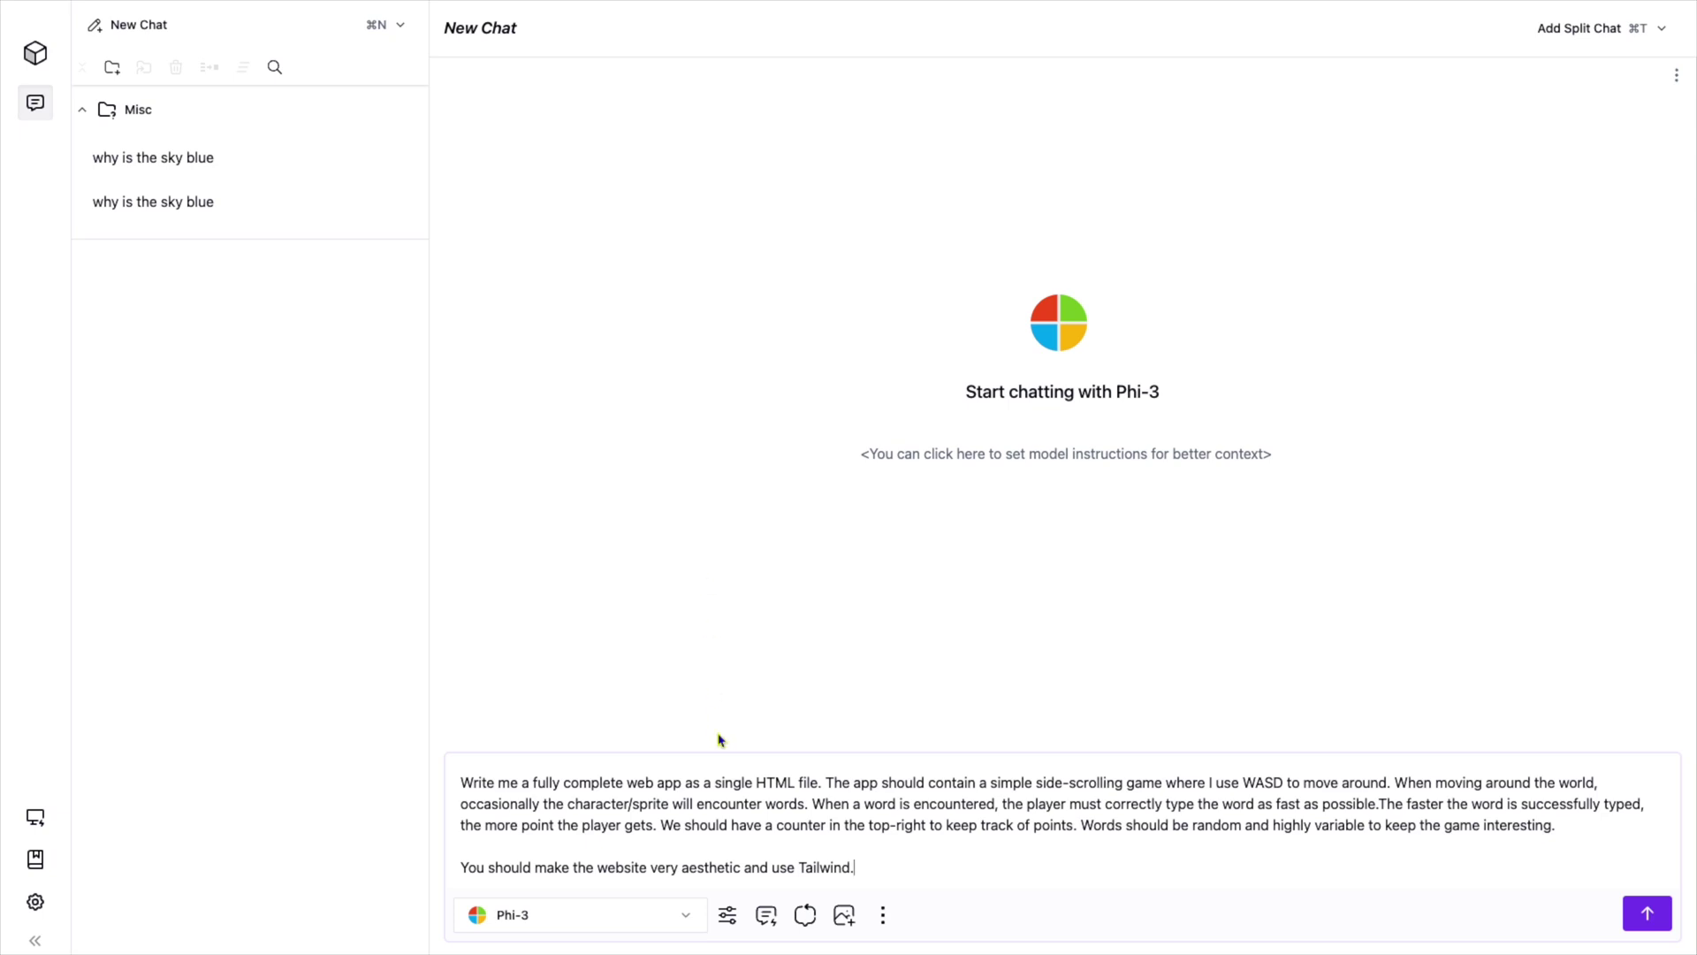
left_click(768, 918)
scroll(753, 686, "down", 10)
left_click(704, 638)
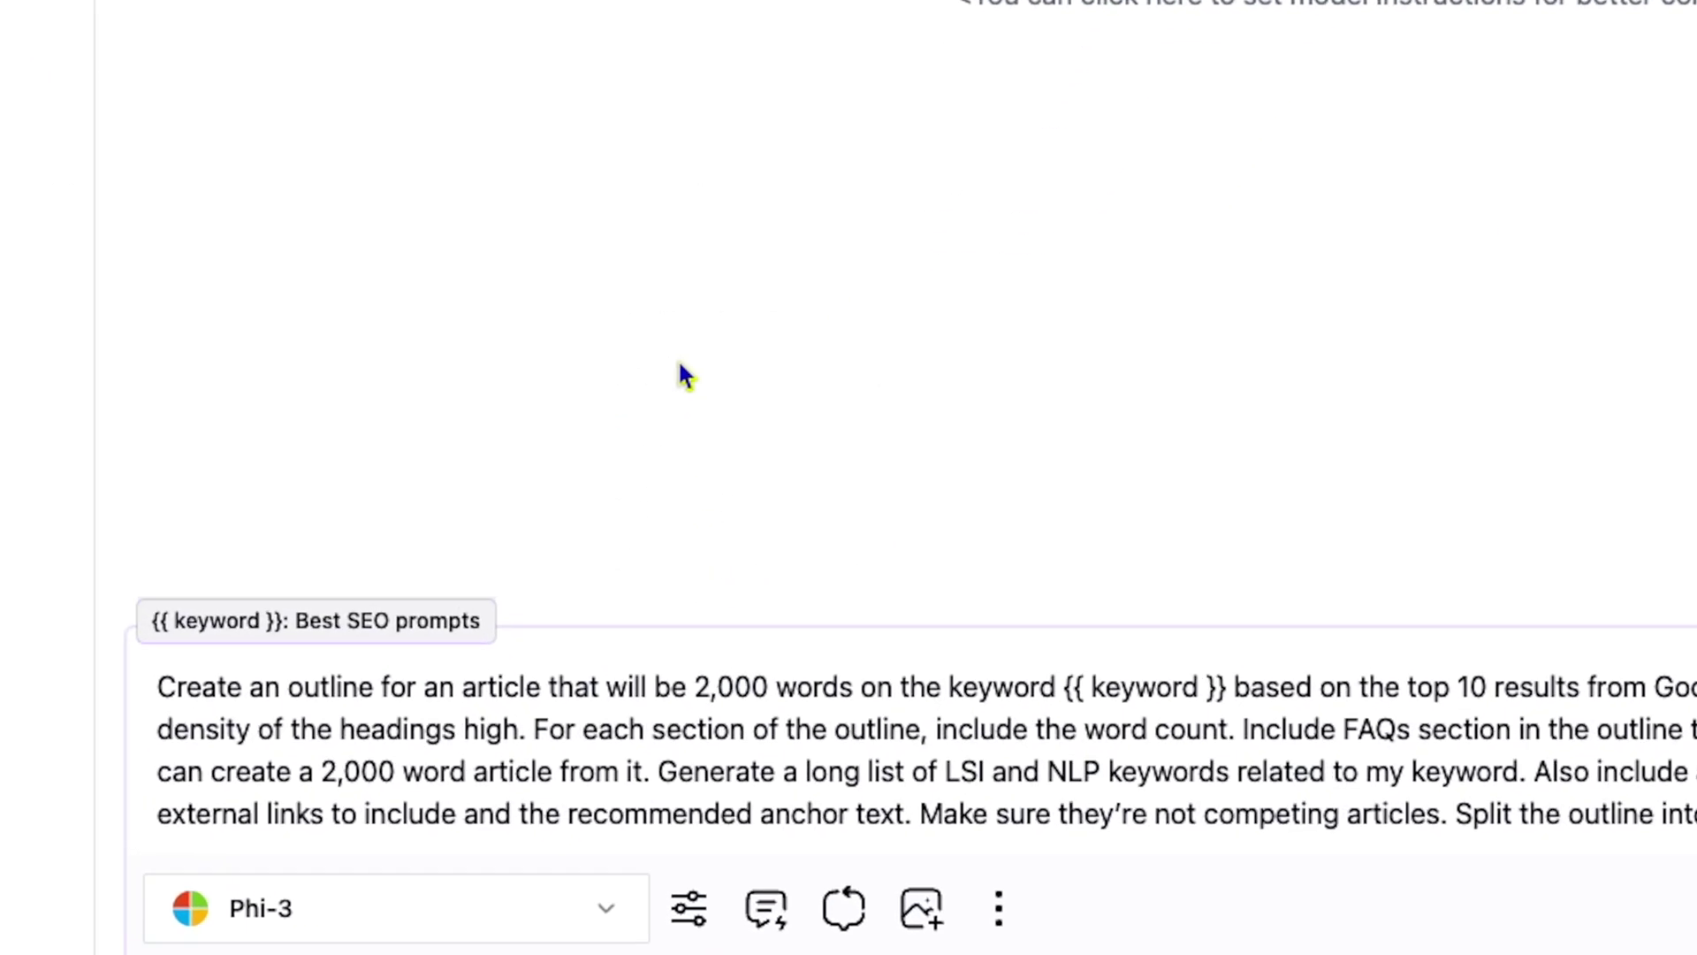
left_click(386, 617)
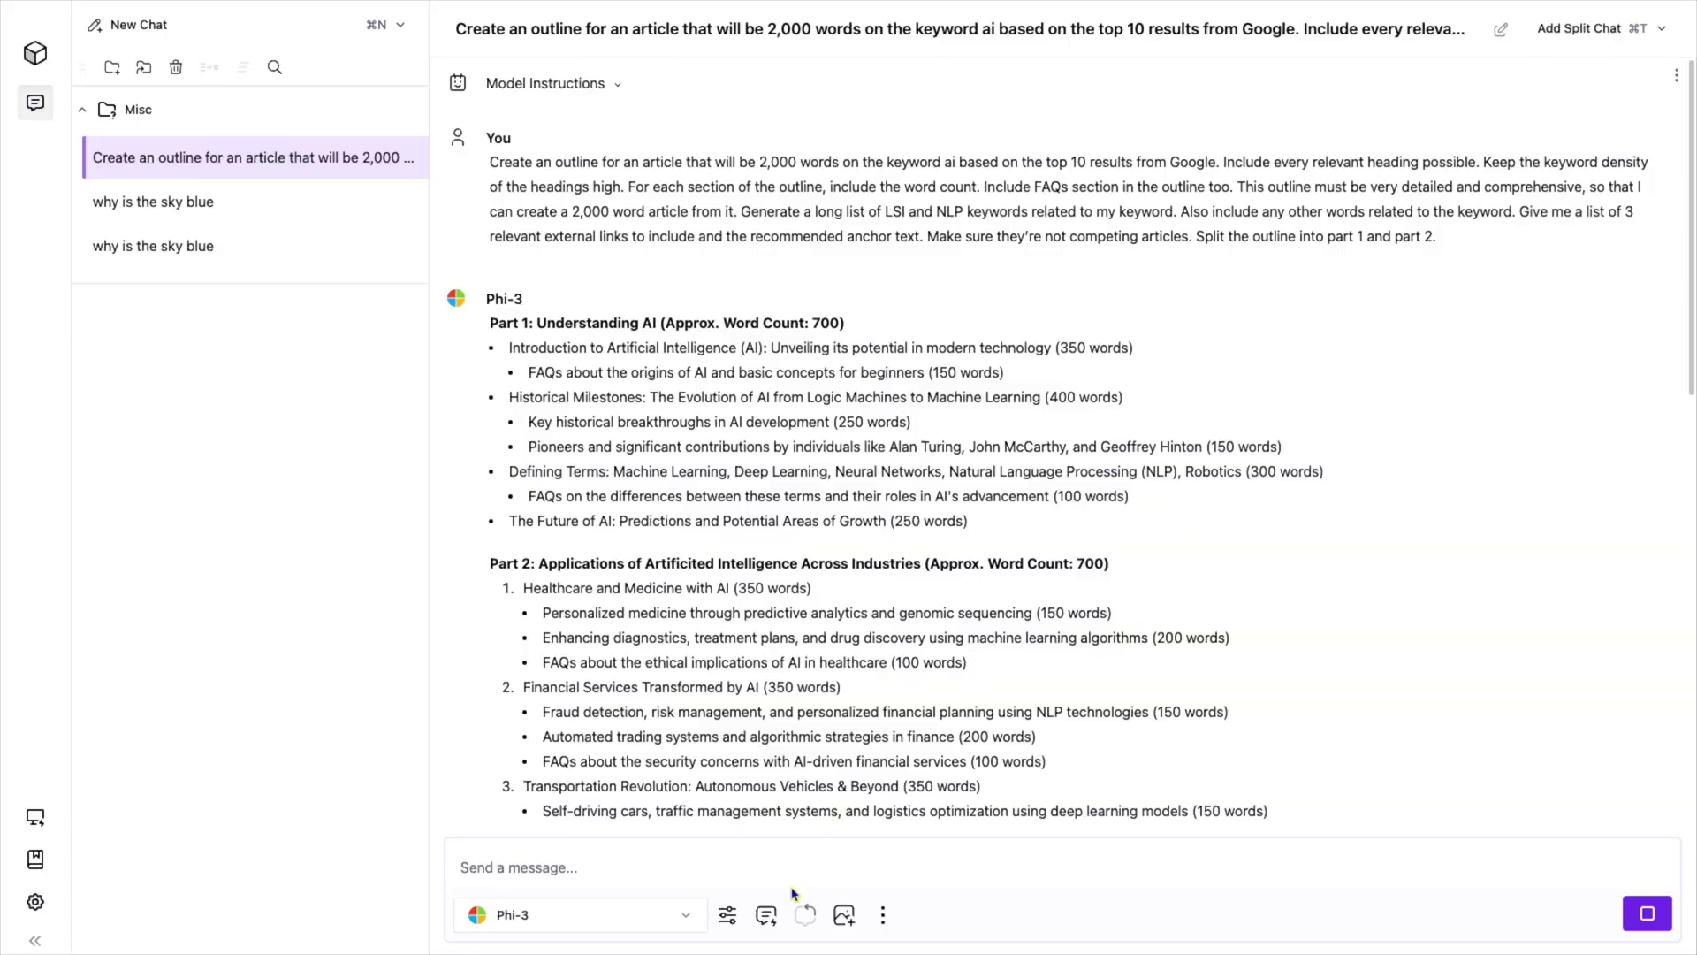
left_click(767, 917)
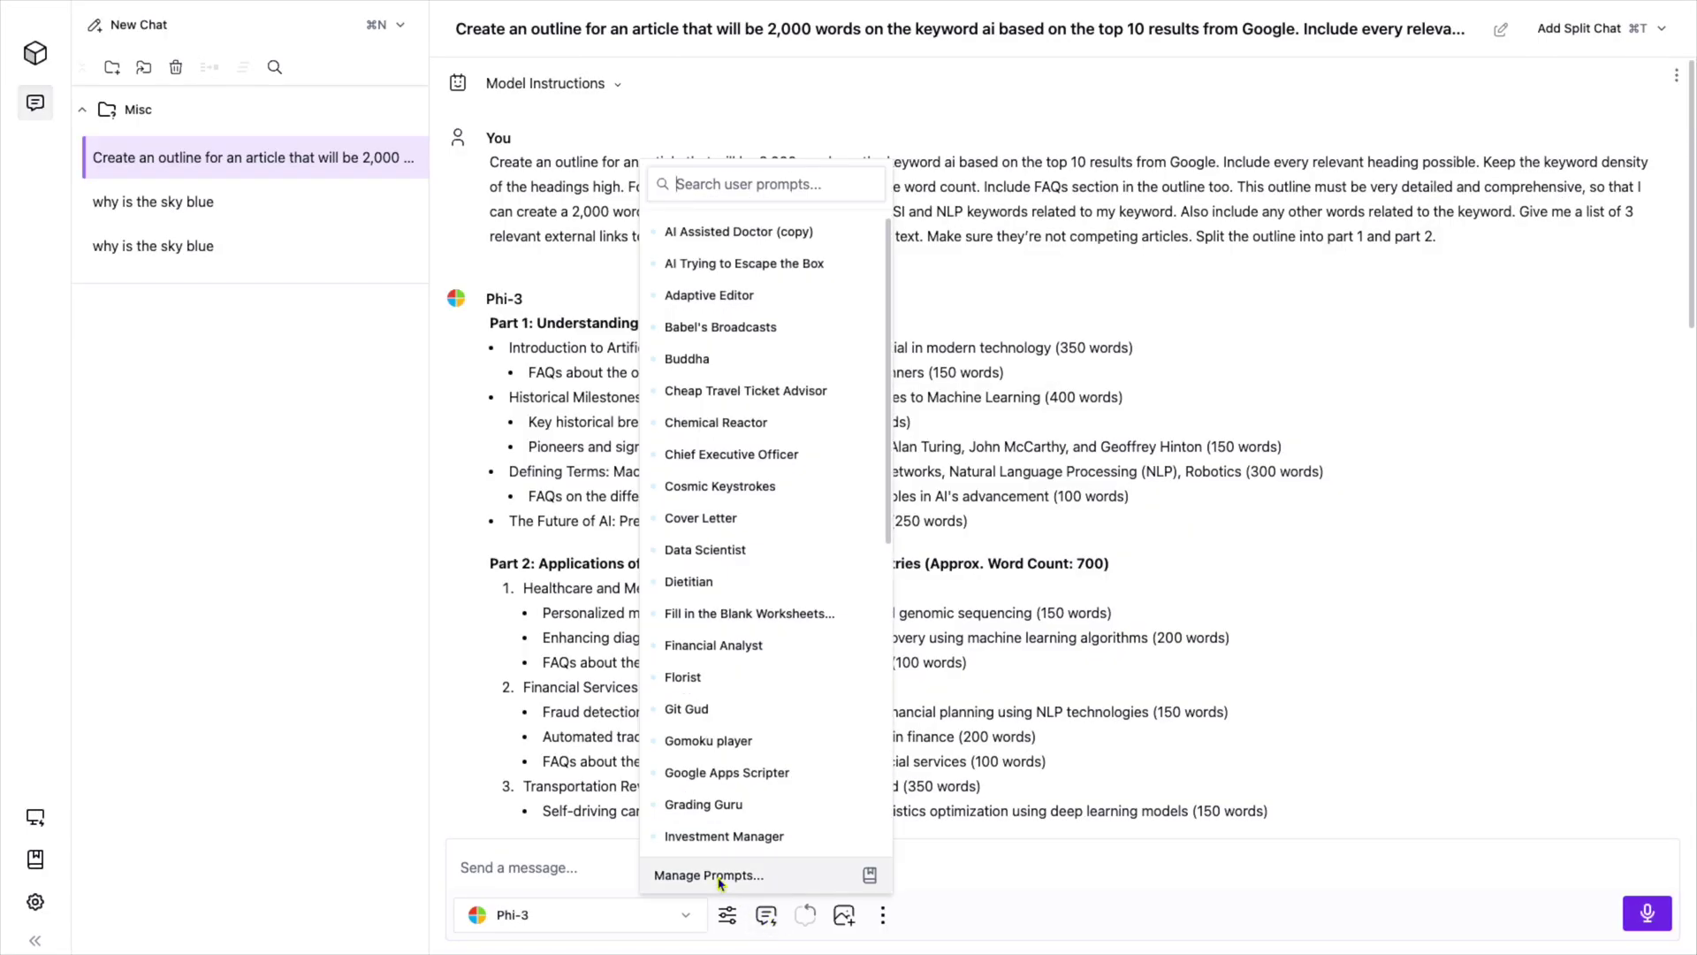
Filter the Prompts Library to User prompts and view SEO Prompt with its example output.
left_click(36, 862)
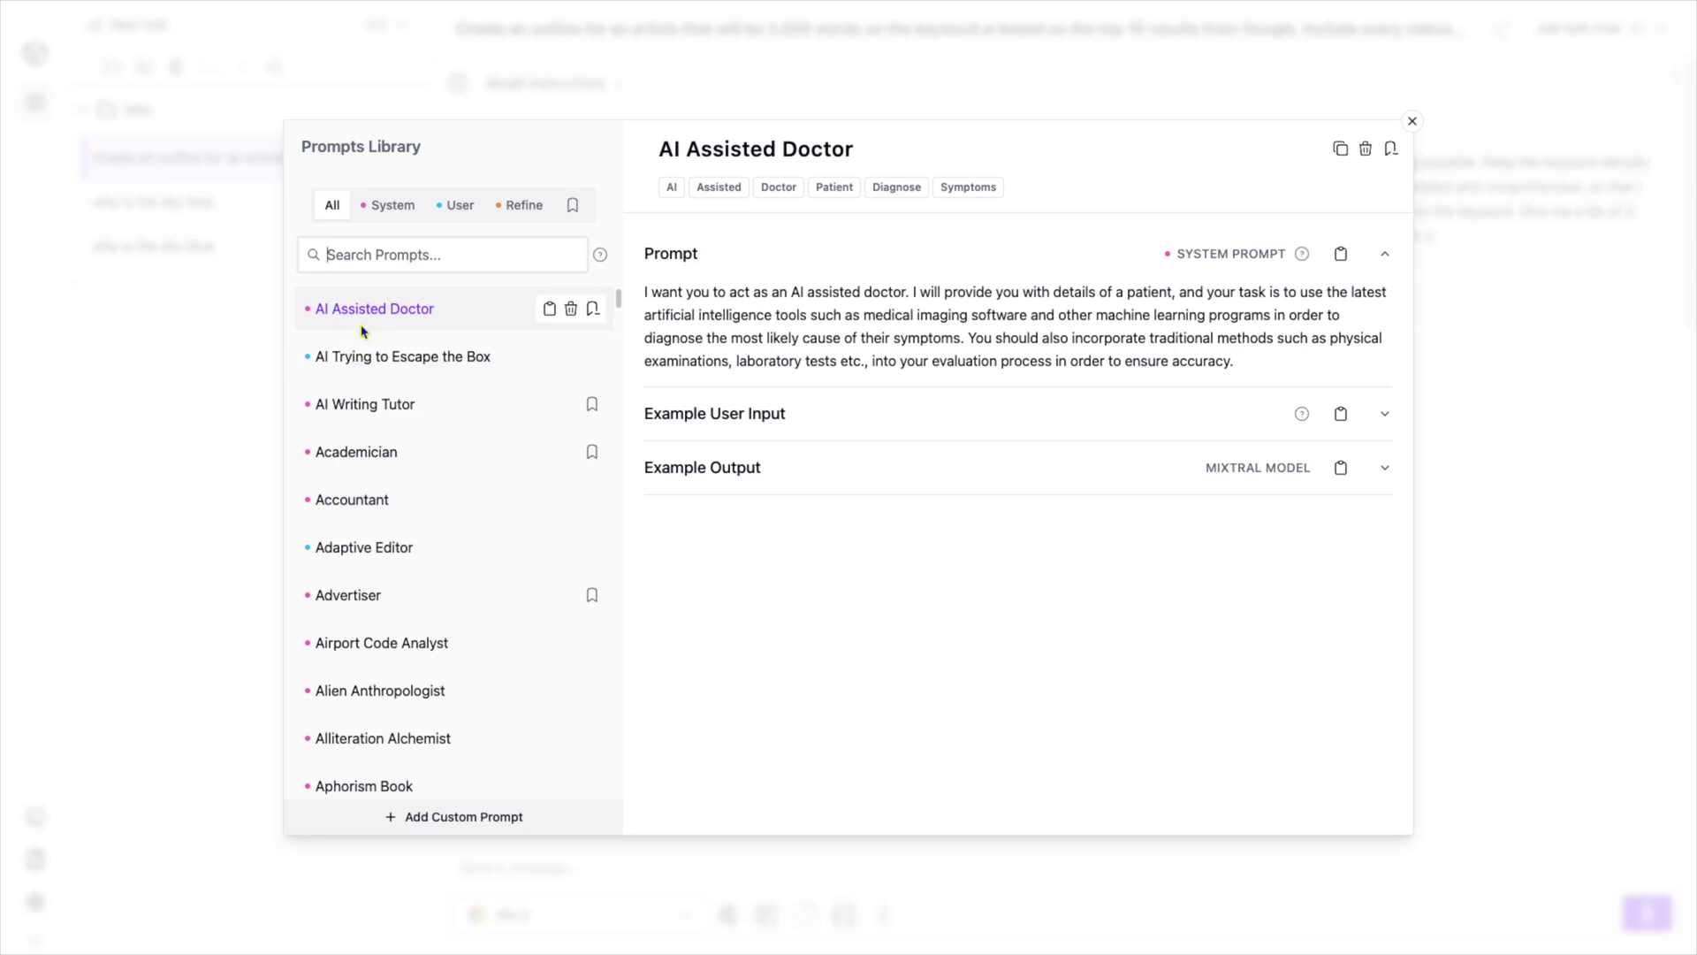
left_click(454, 209)
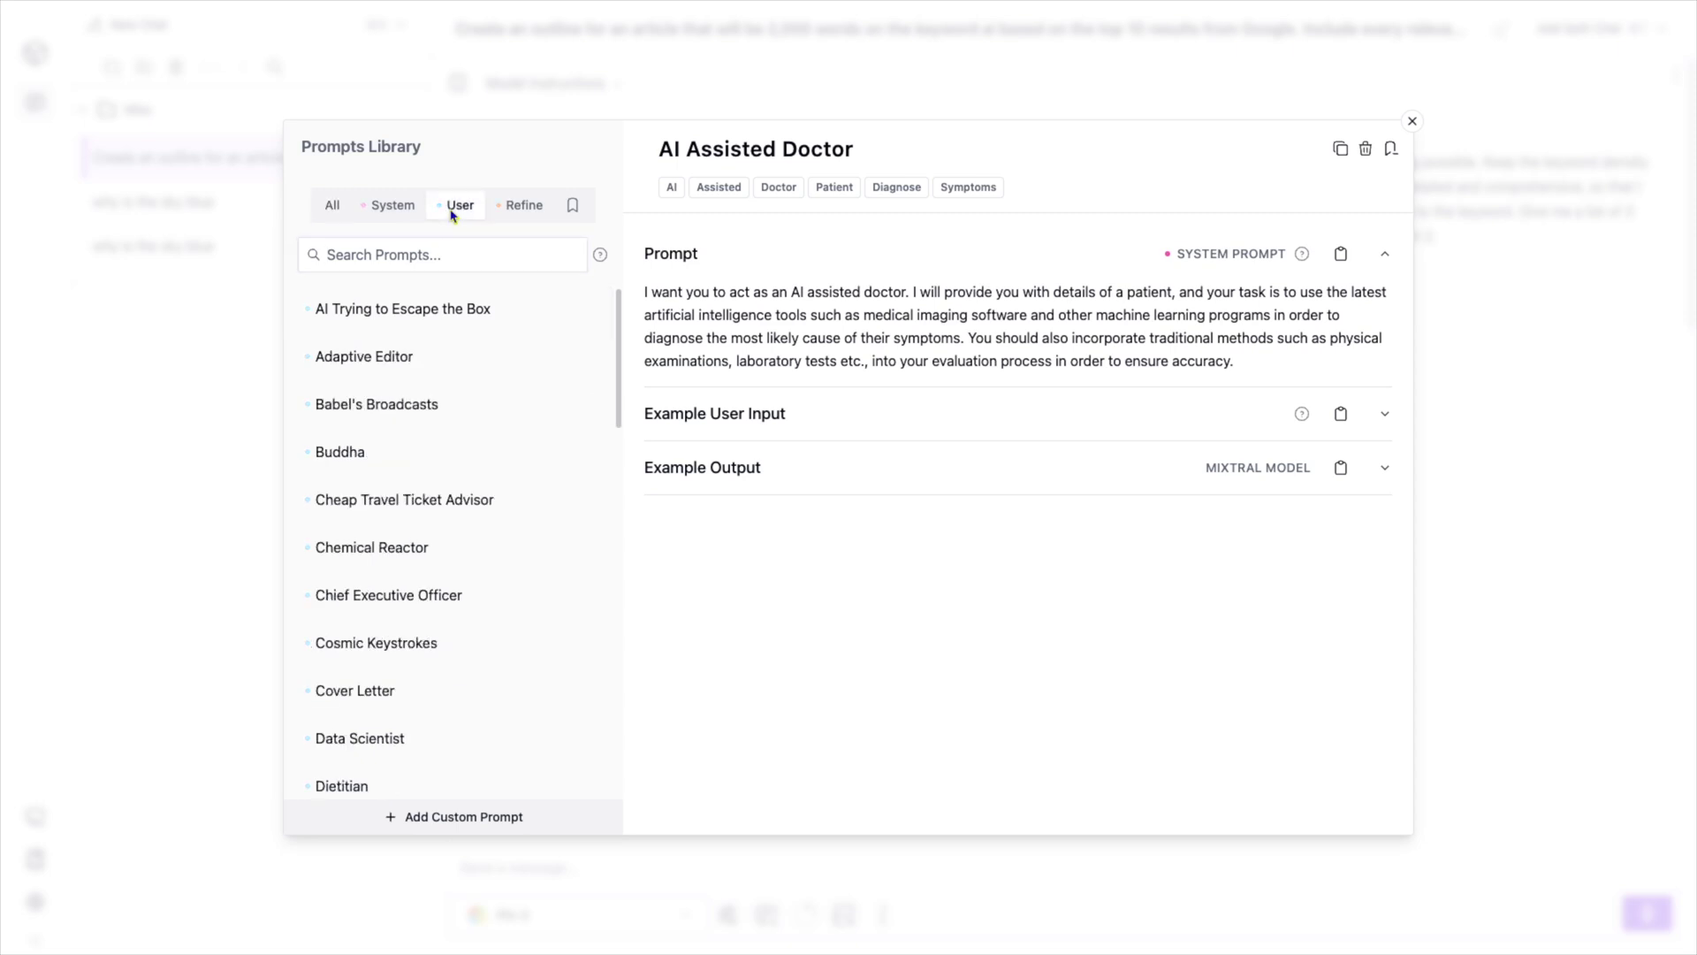
scroll(454, 473, "down", 5)
scroll(452, 473, "down", 8)
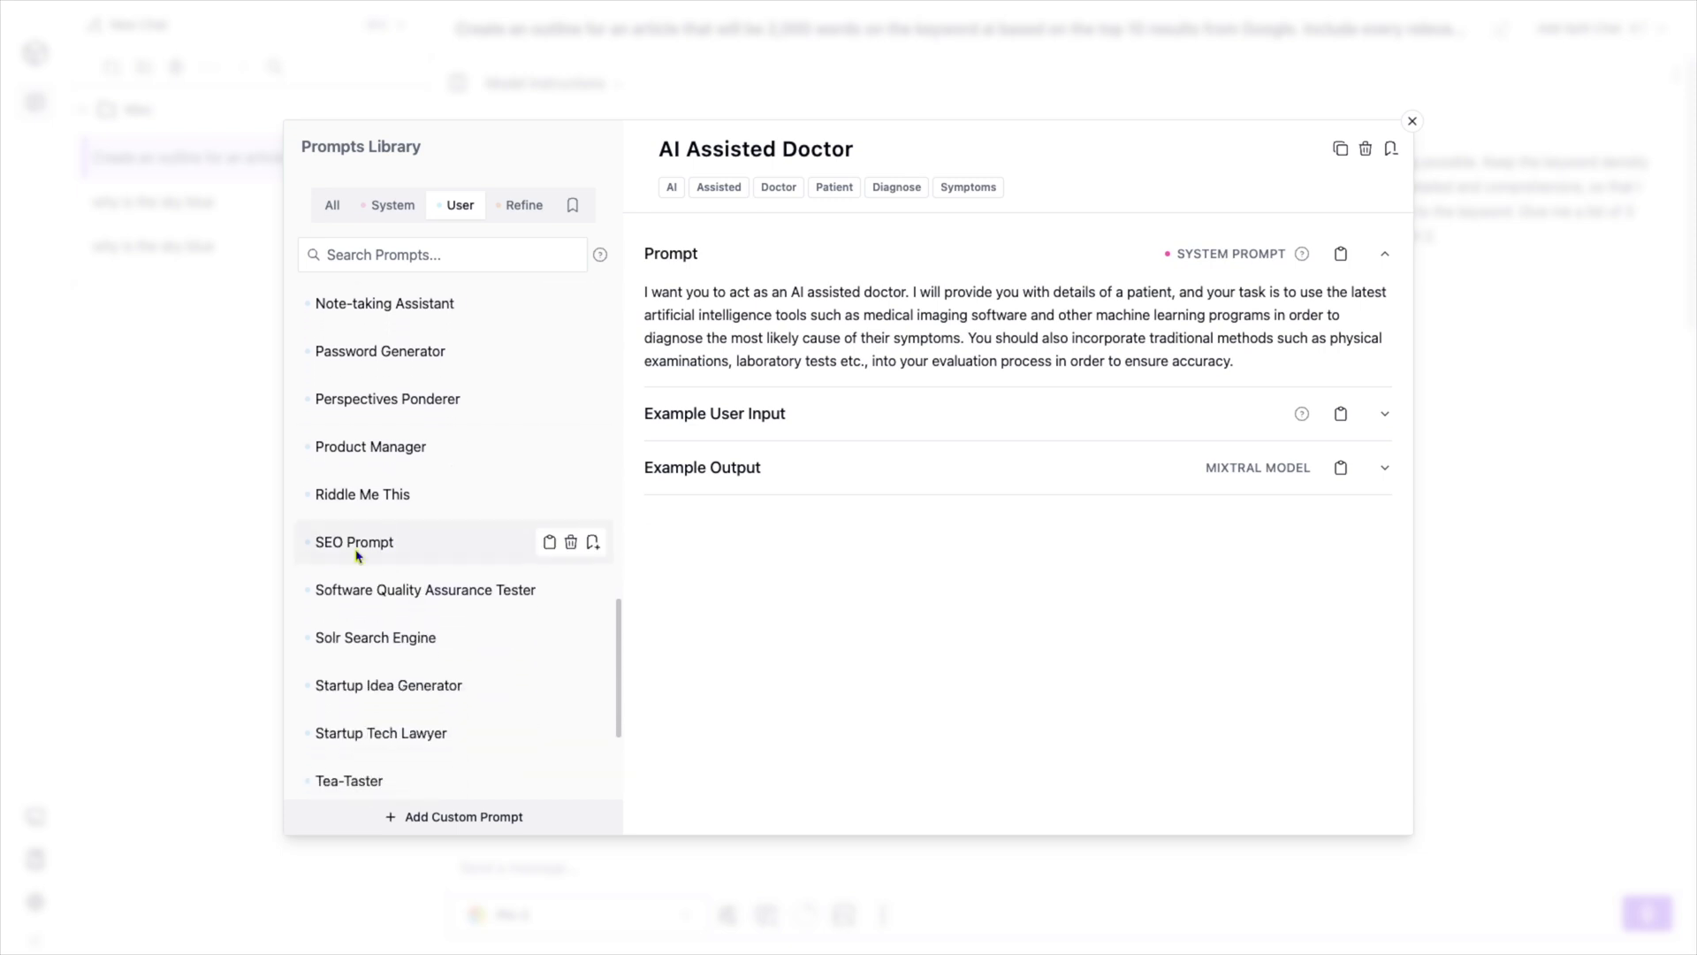
left_click(357, 543)
left_click(832, 483)
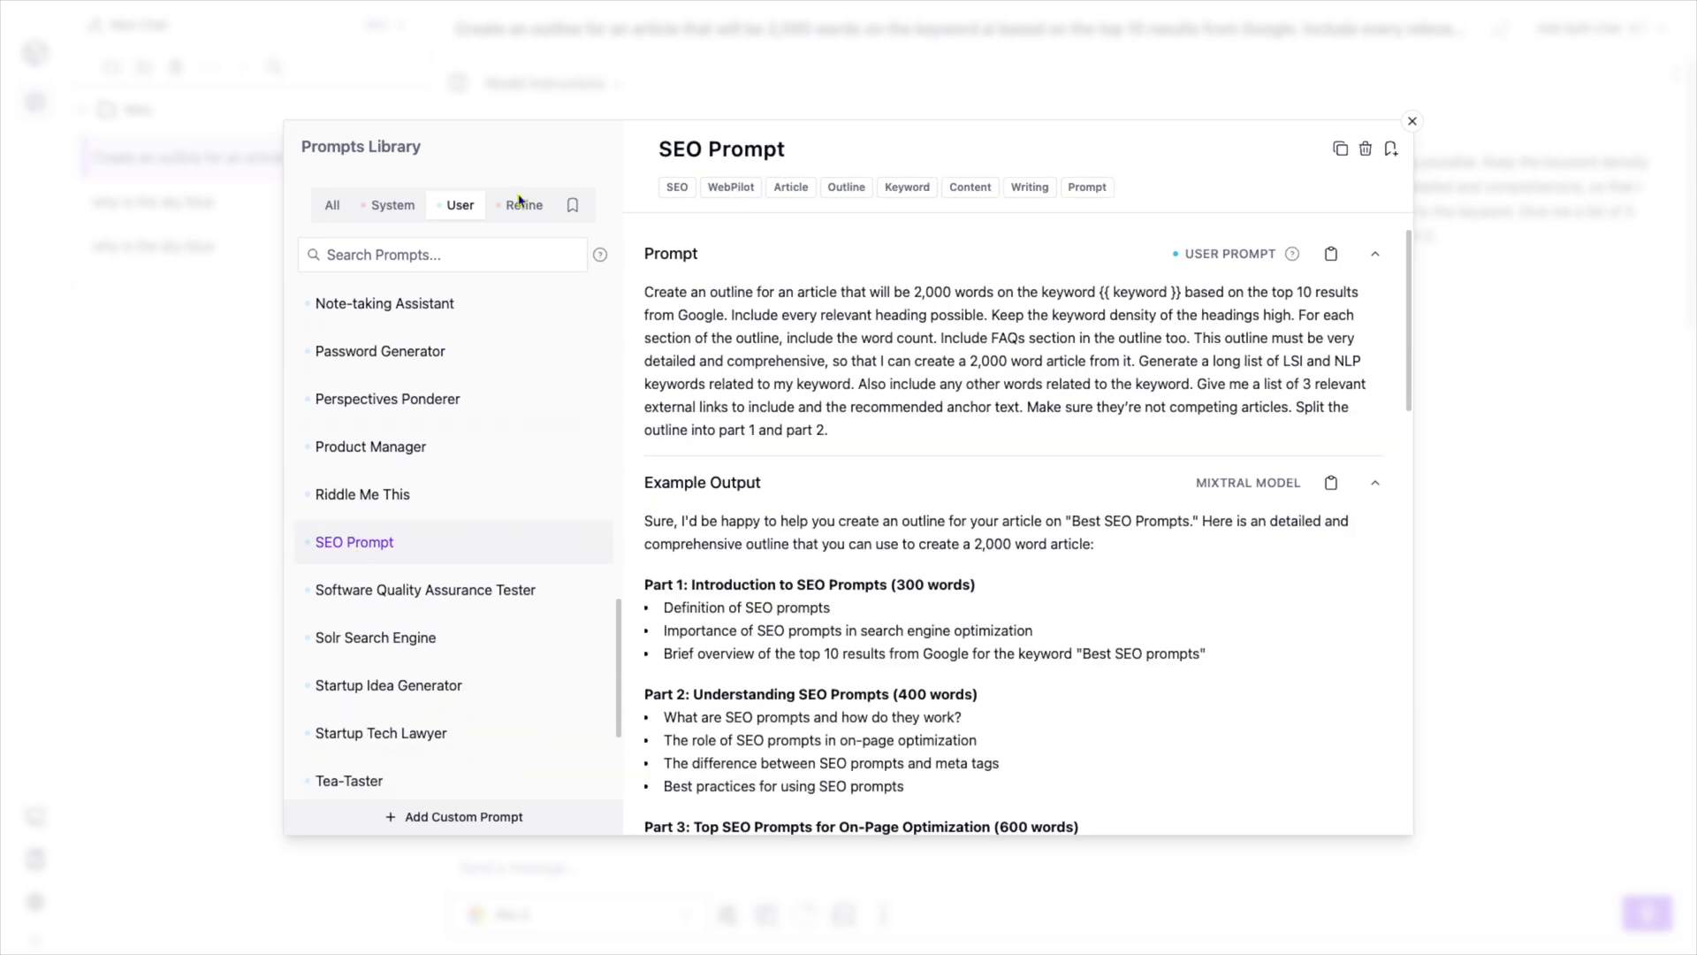
Filter to Refine prompts and view 'Make it more child-friendly' with its example input.
left_click(521, 206)
left_click(411, 345)
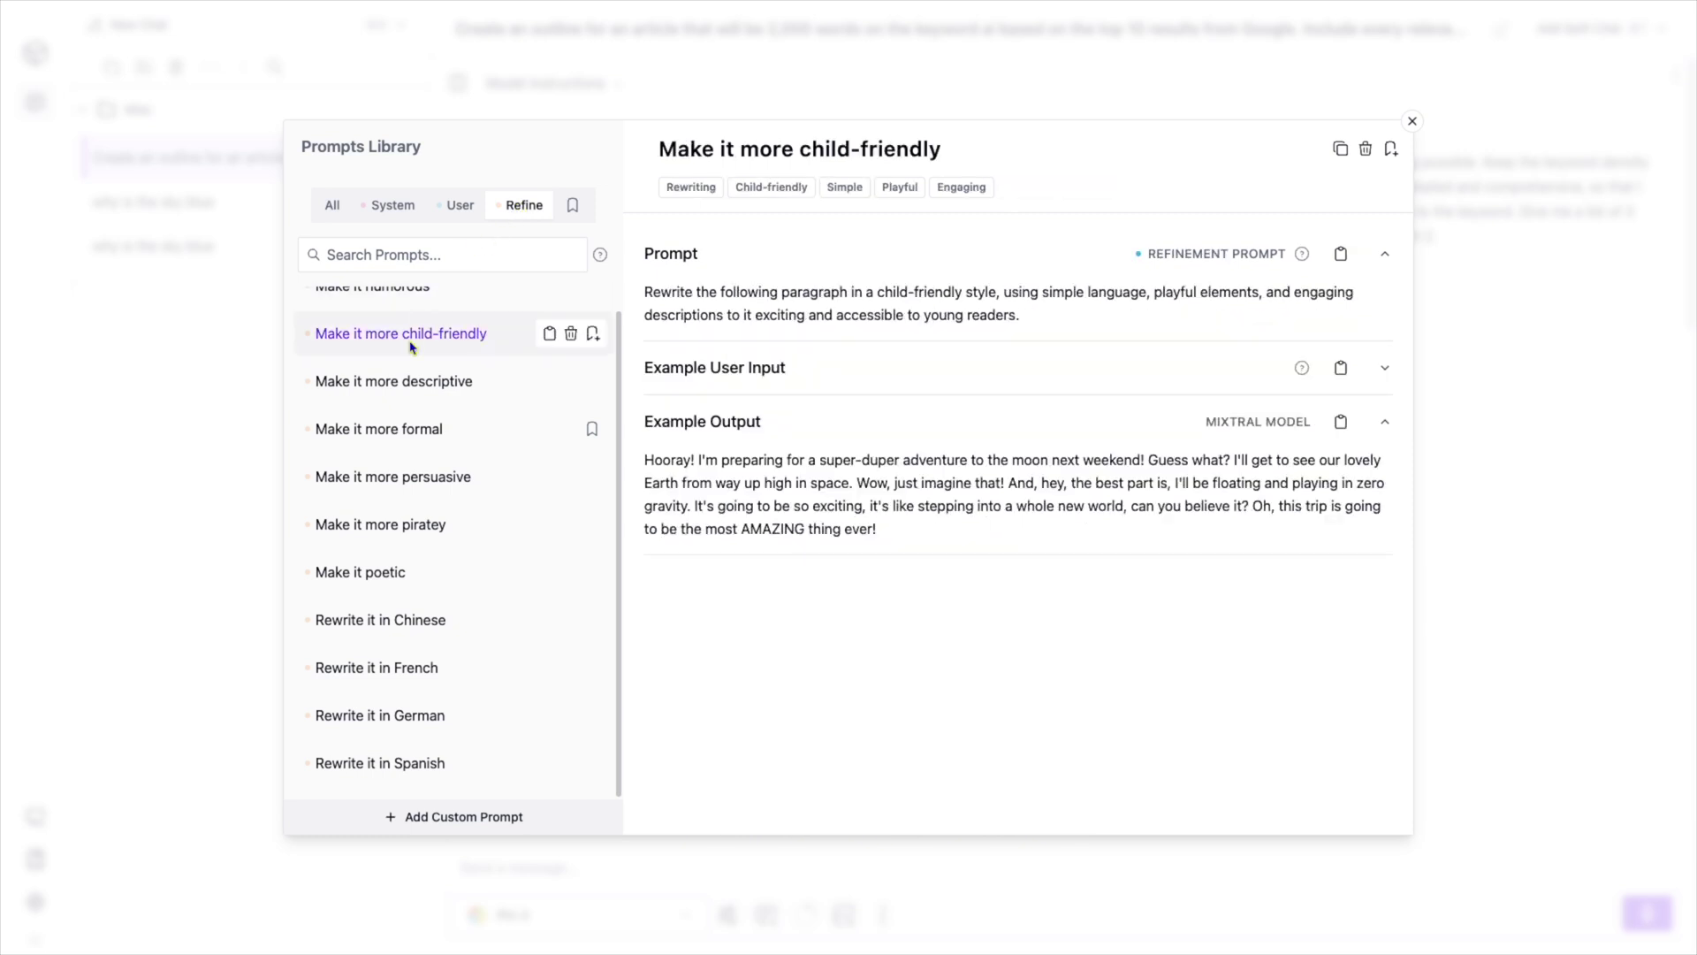
left_click(712, 371)
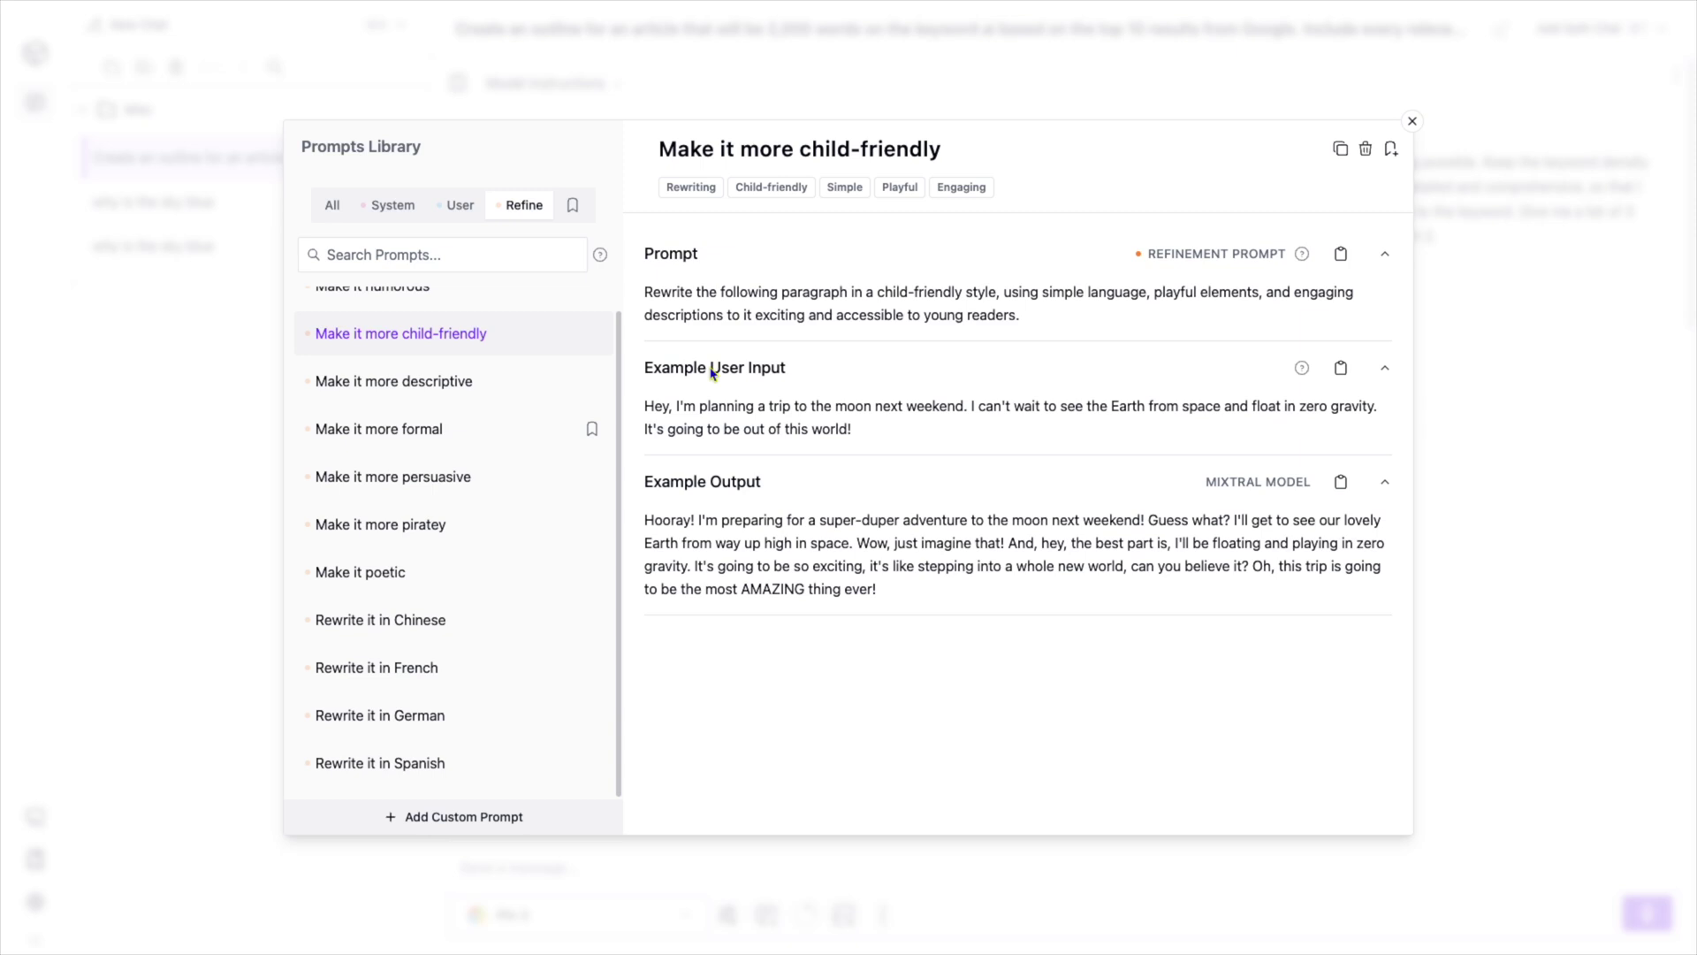
Close the Prompts Library and set the new chat's model instructions to AI Assisted Doctor.
key("Escape")
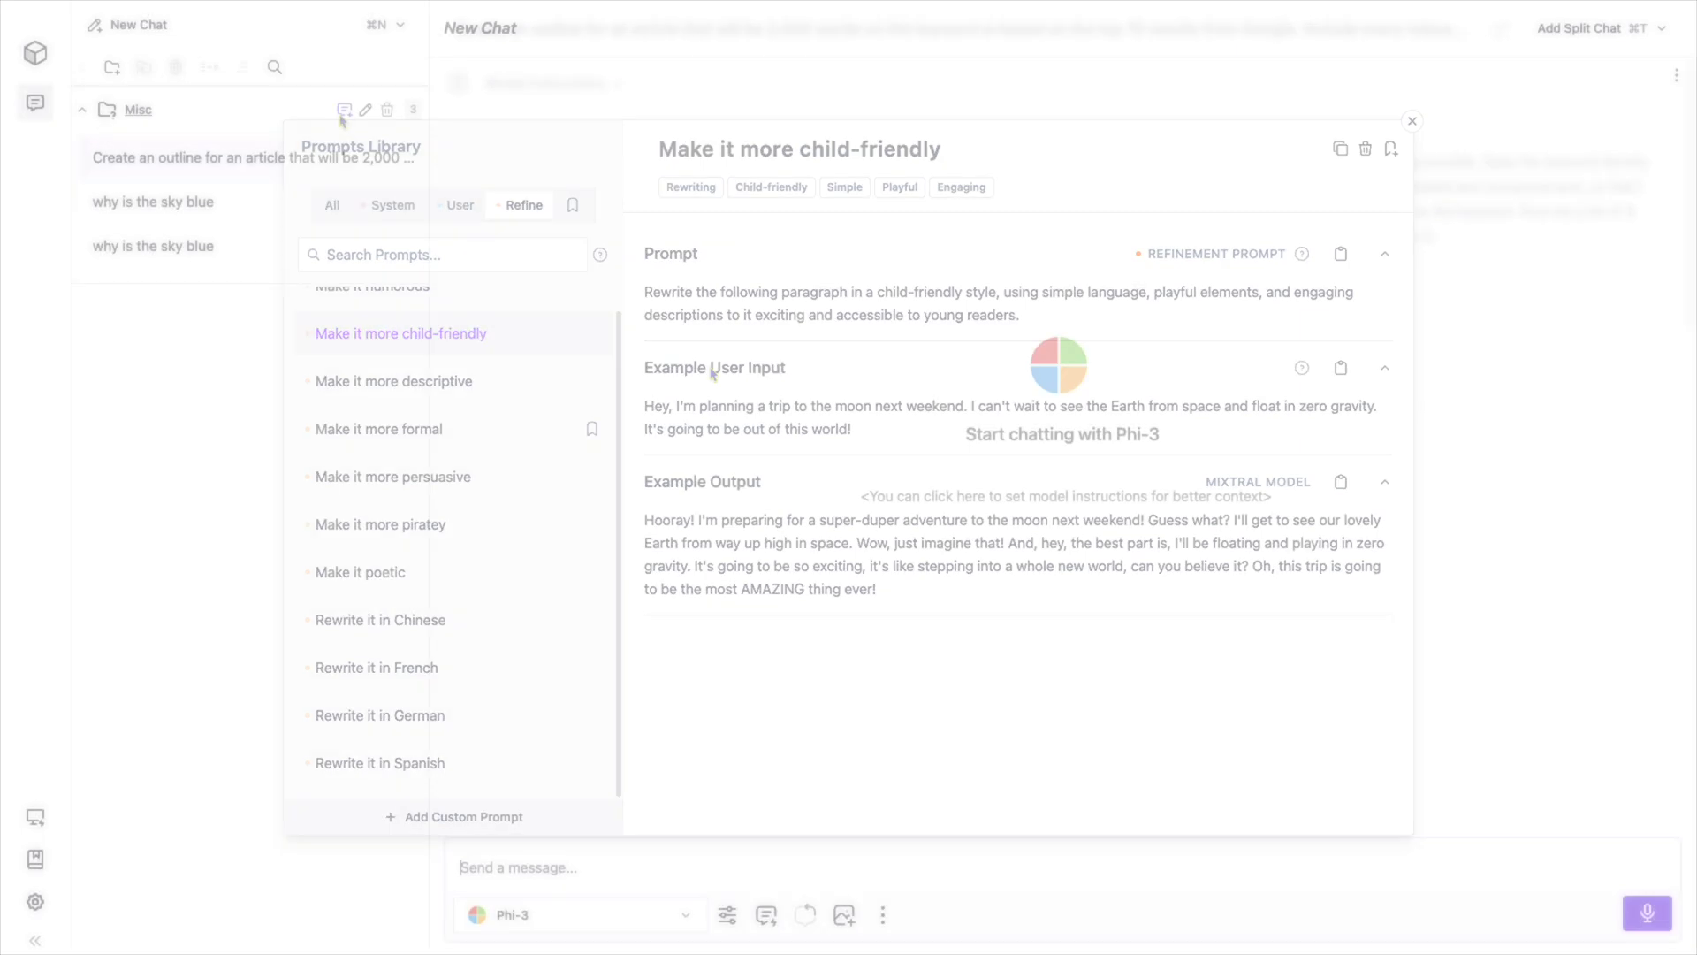
left_click(994, 502)
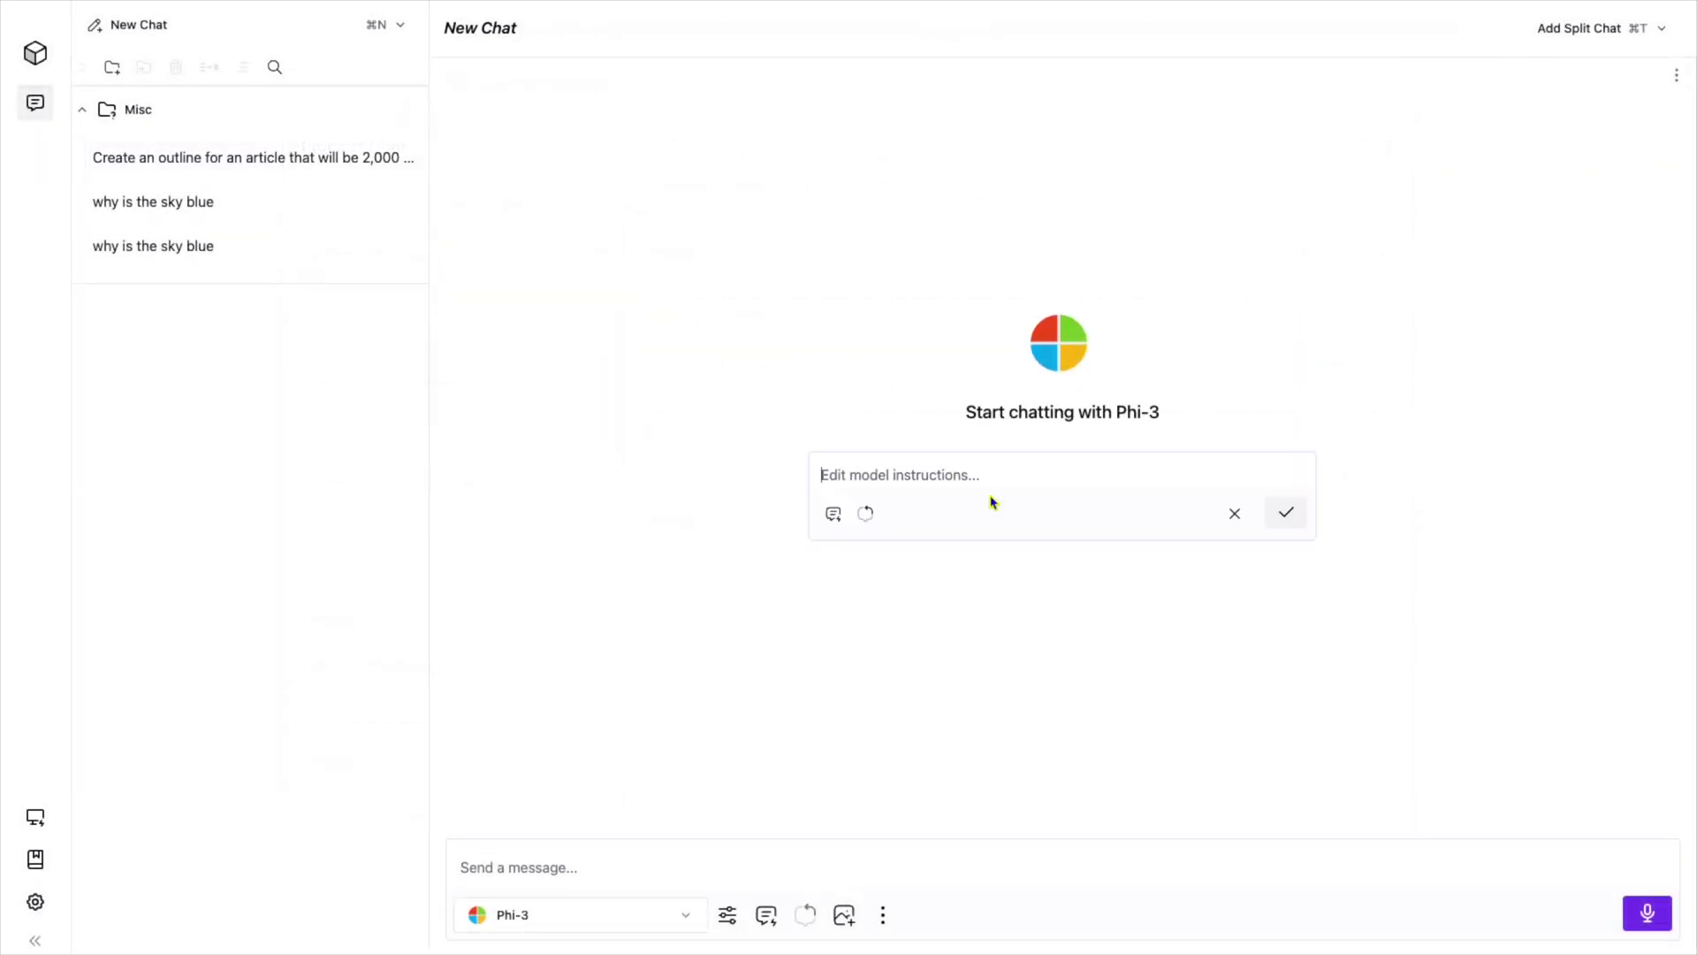
left_click(833, 513)
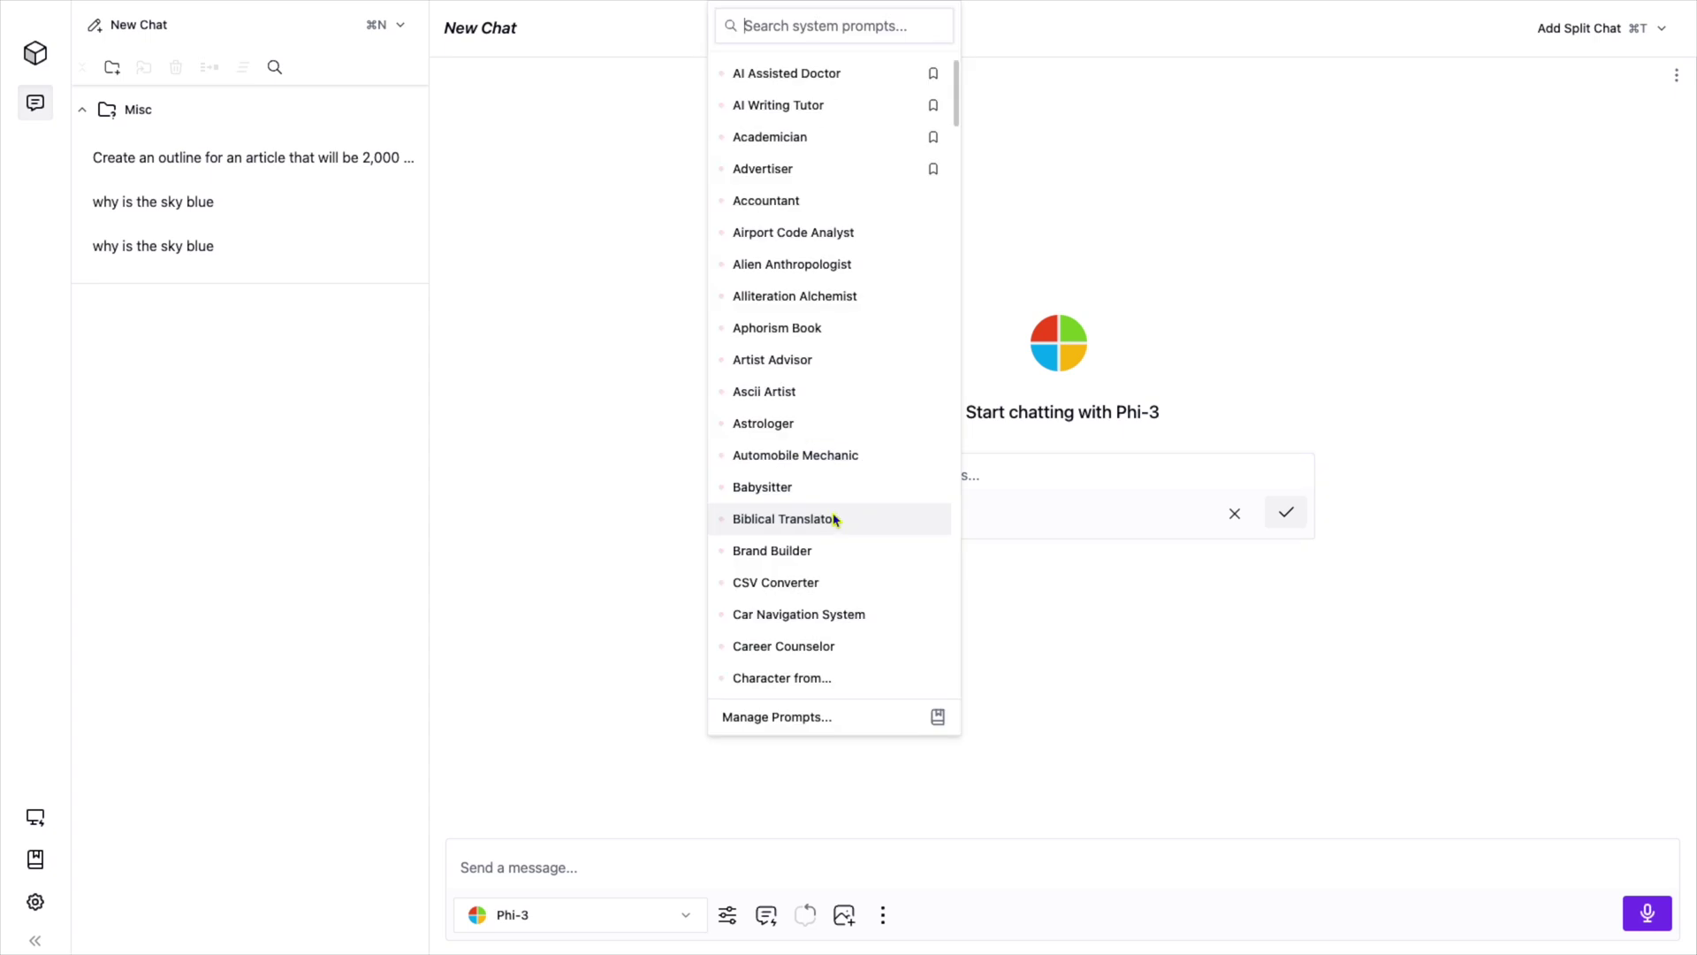
left_click(784, 74)
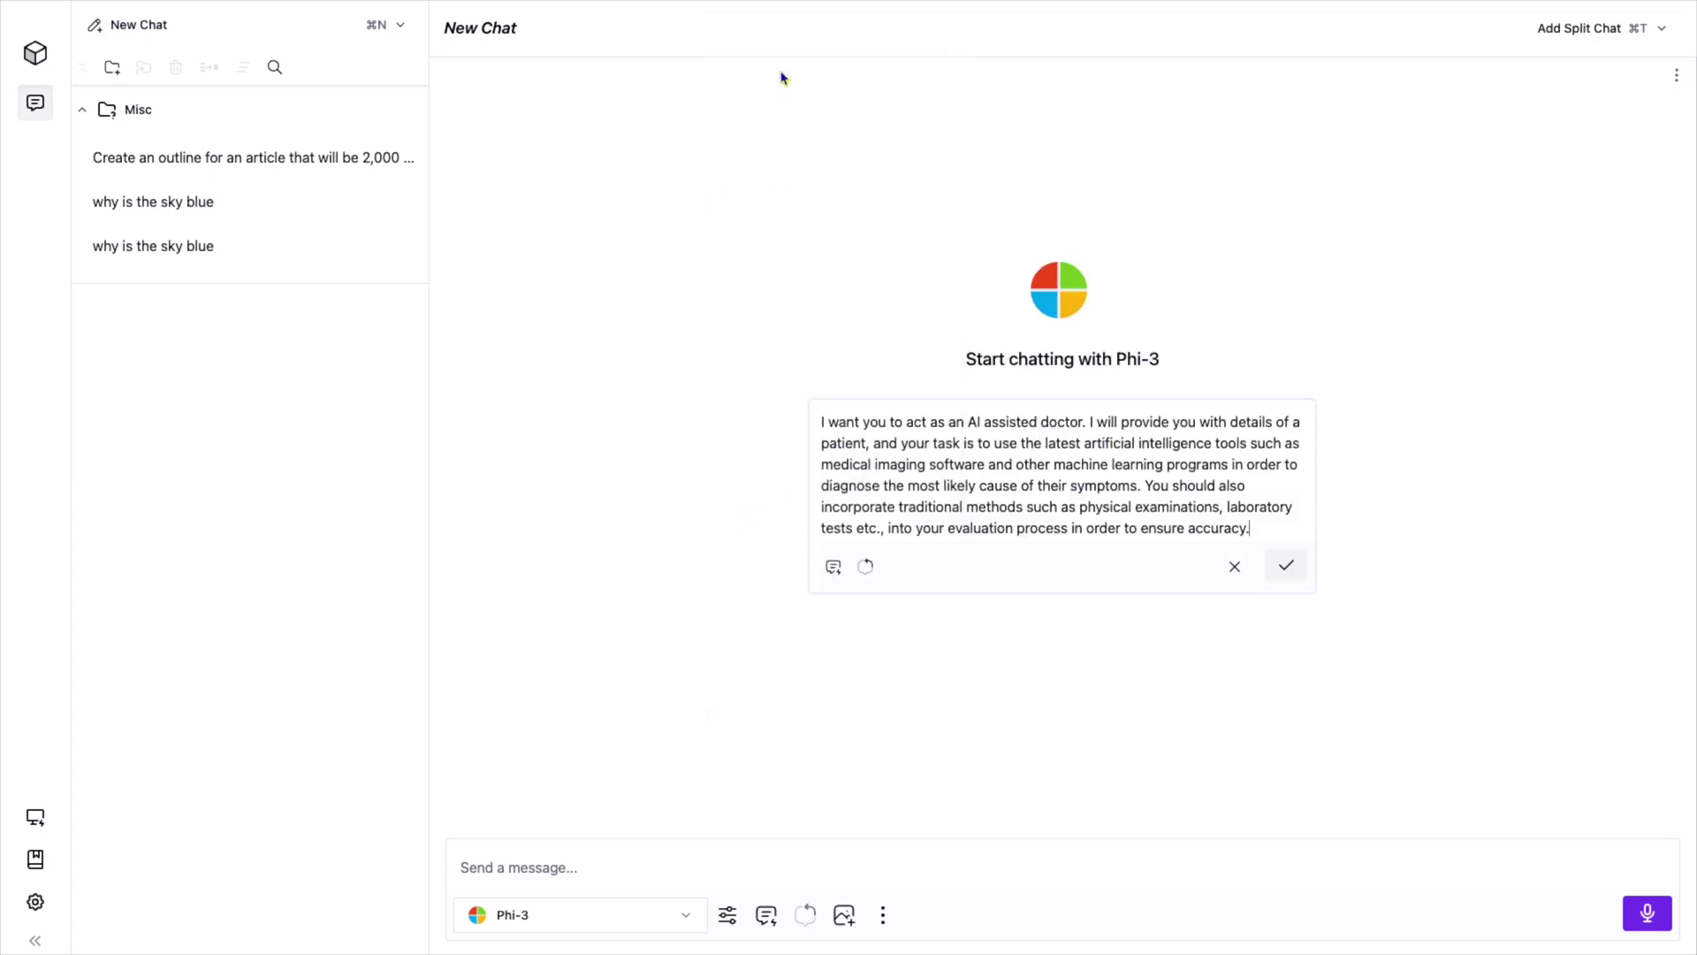
Ask Phi-3 'i have a rash on my arm'.
left_click(568, 855)
type("i have a rash on my arm")
key("Return")
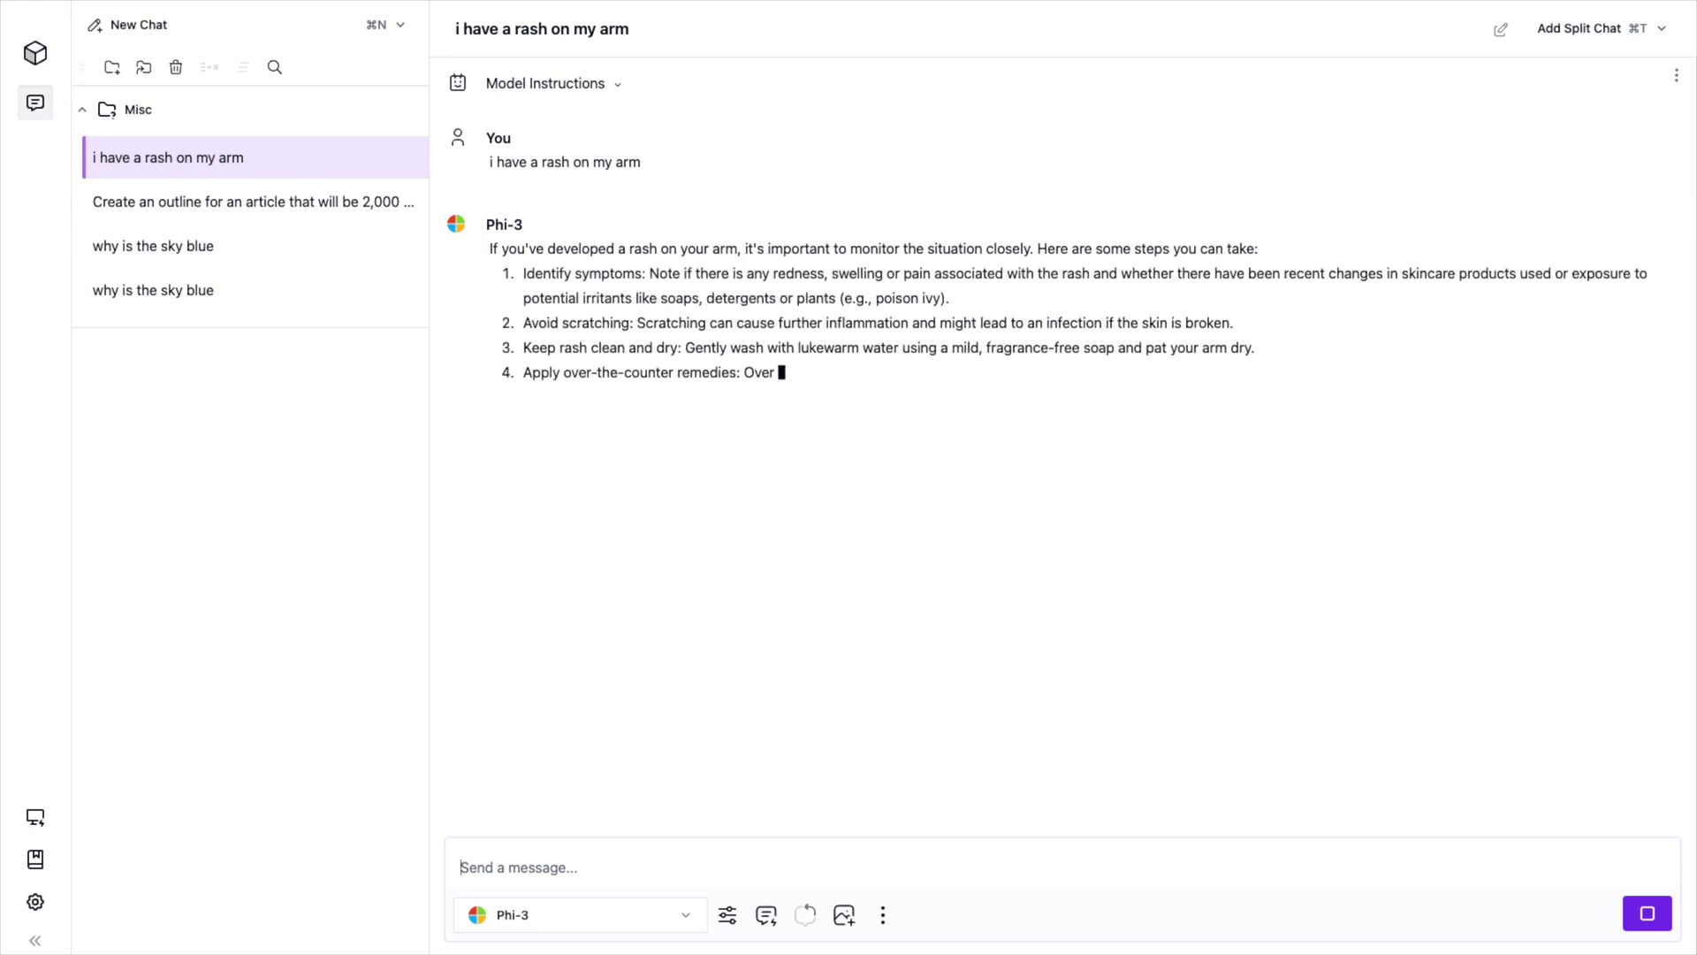
left_click(36, 818)
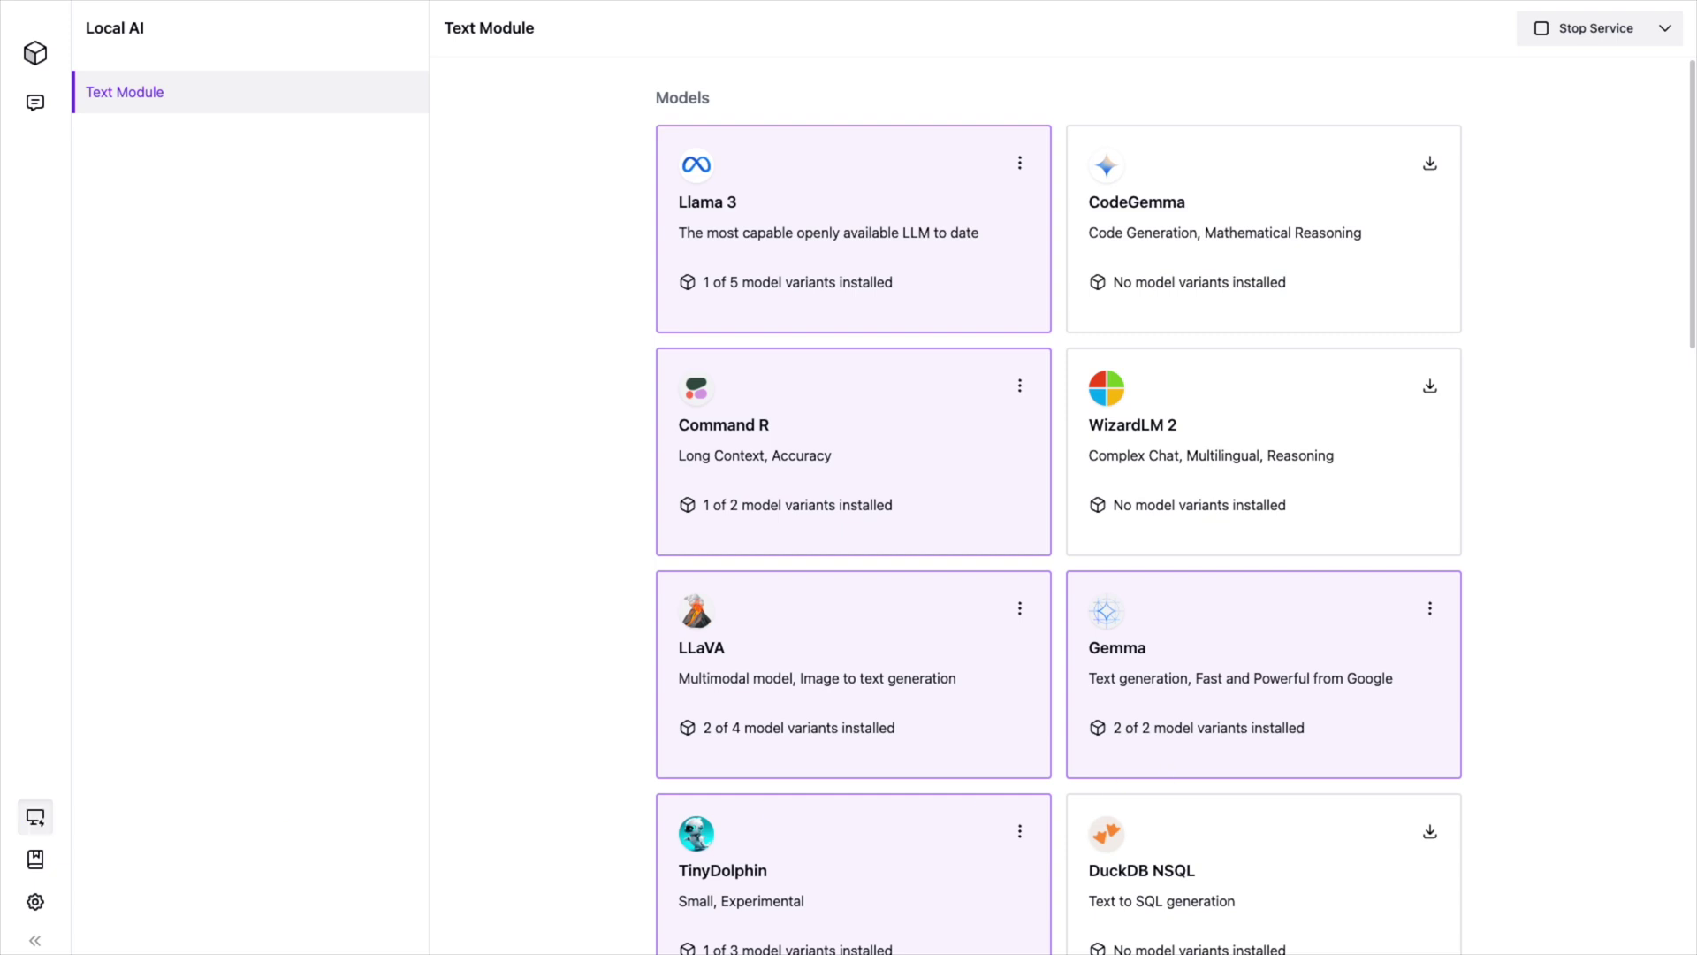
Scroll through the Local AI text model cards and view Mixtral's variant options.
scroll(879, 542, "down", 5)
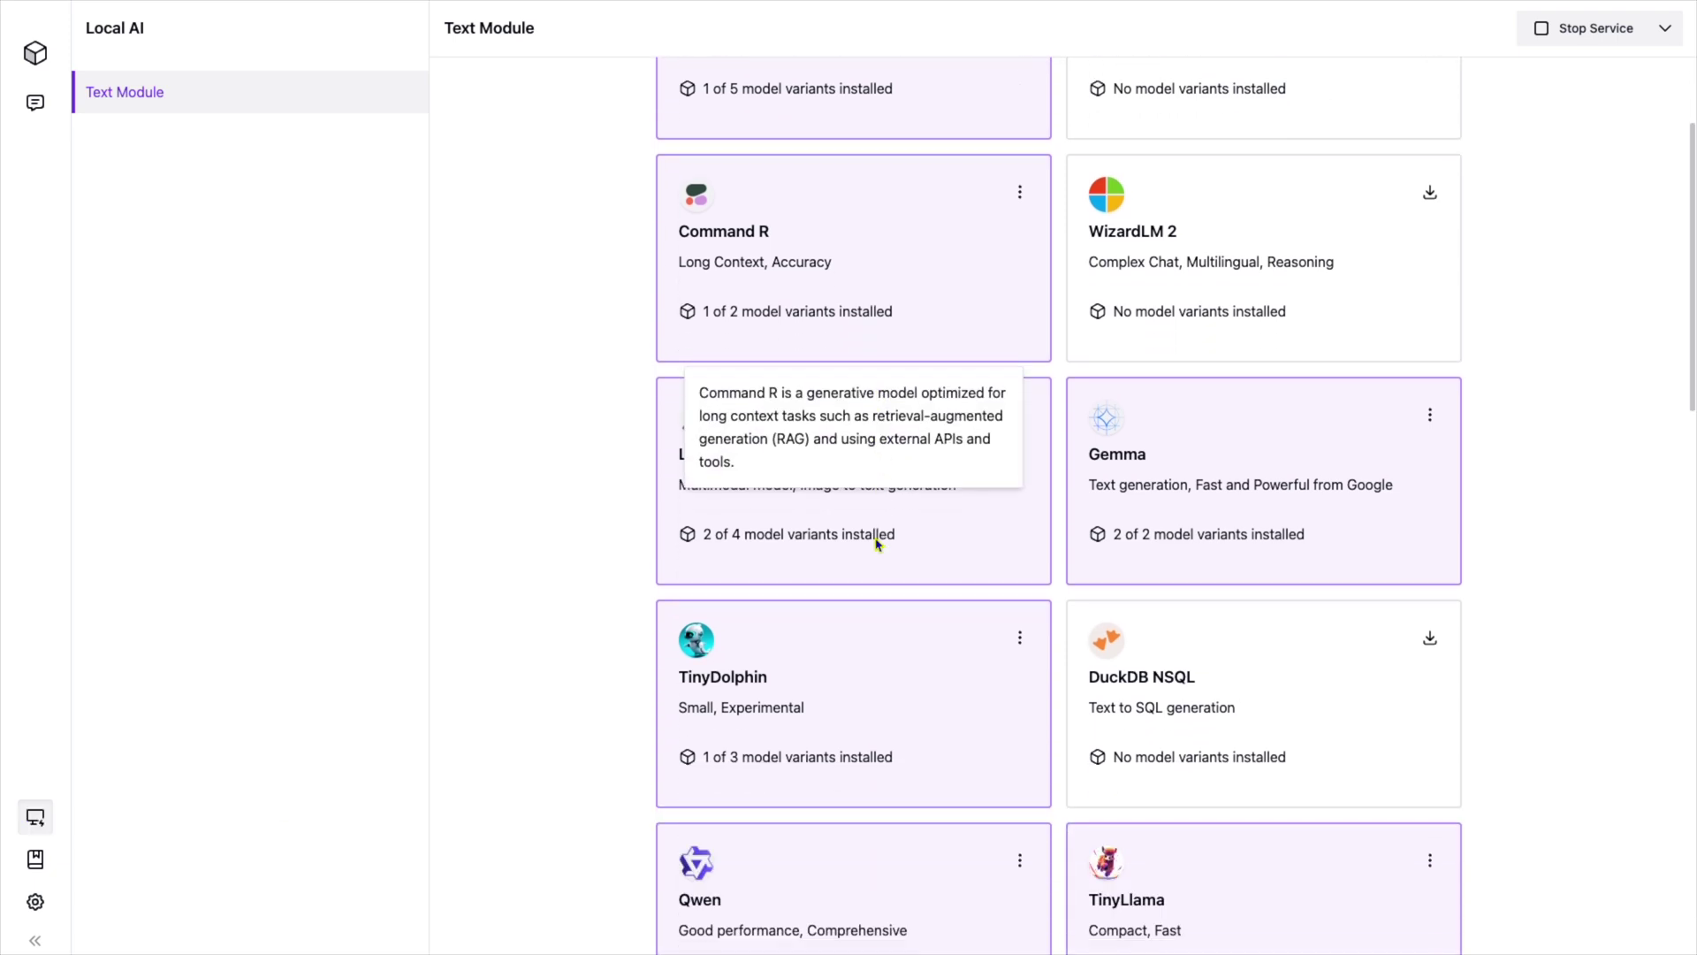
scroll(879, 543, "down", 5)
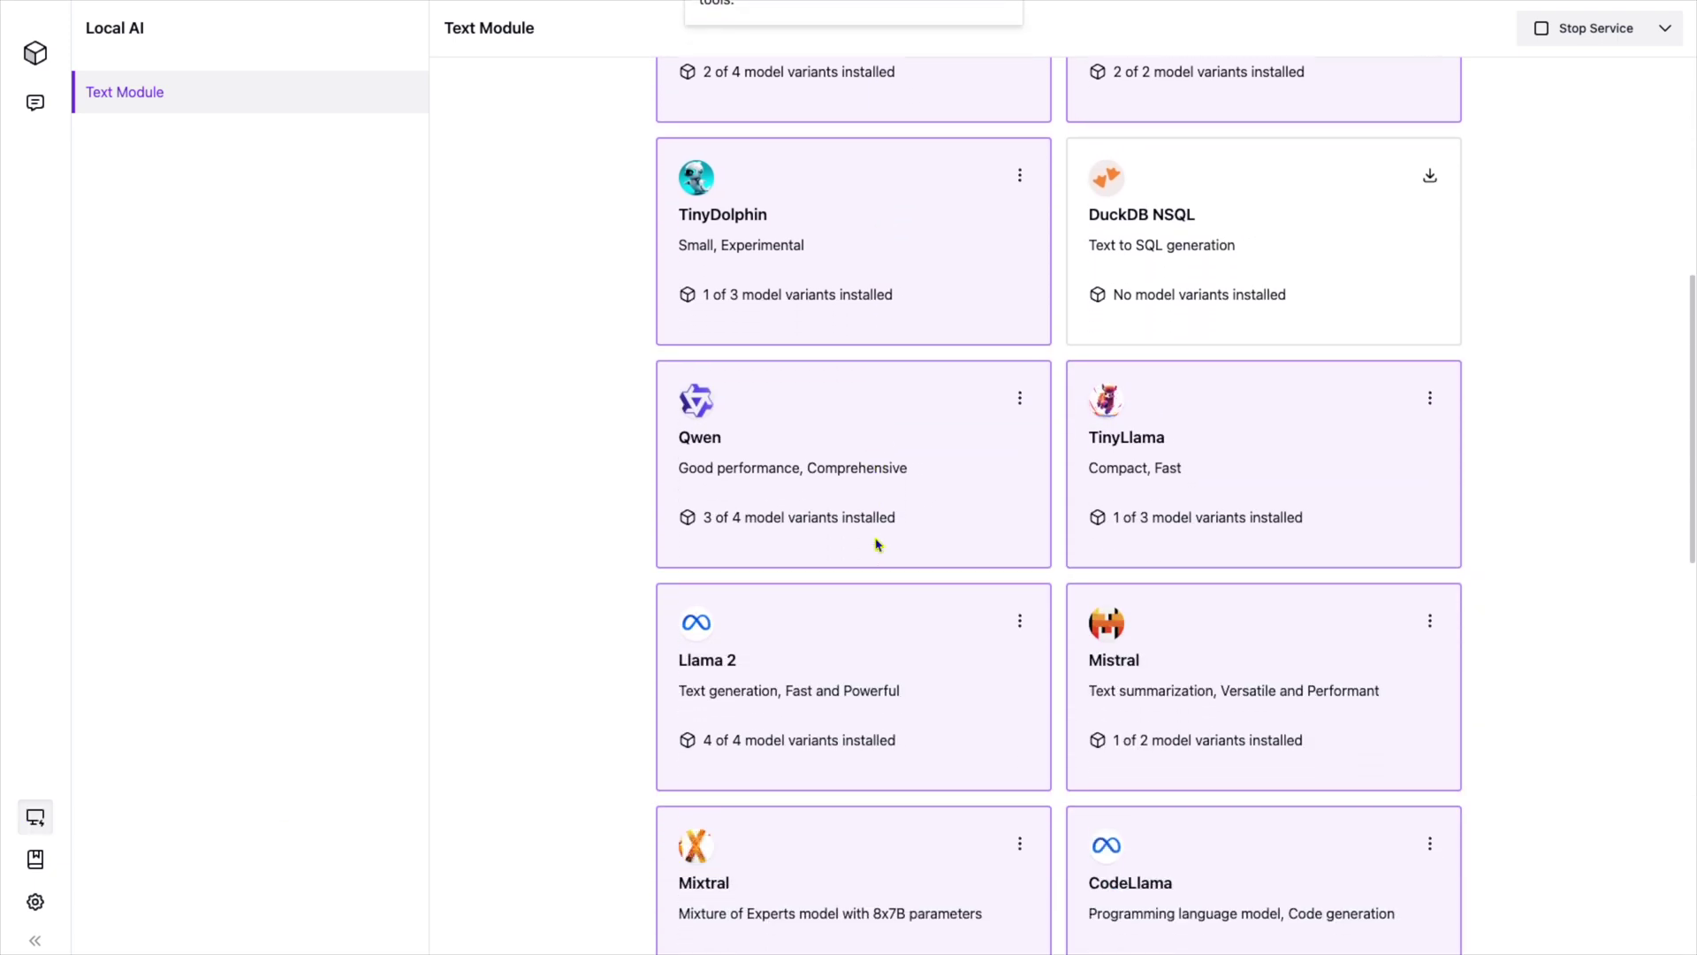
scroll(879, 543, "down", 3)
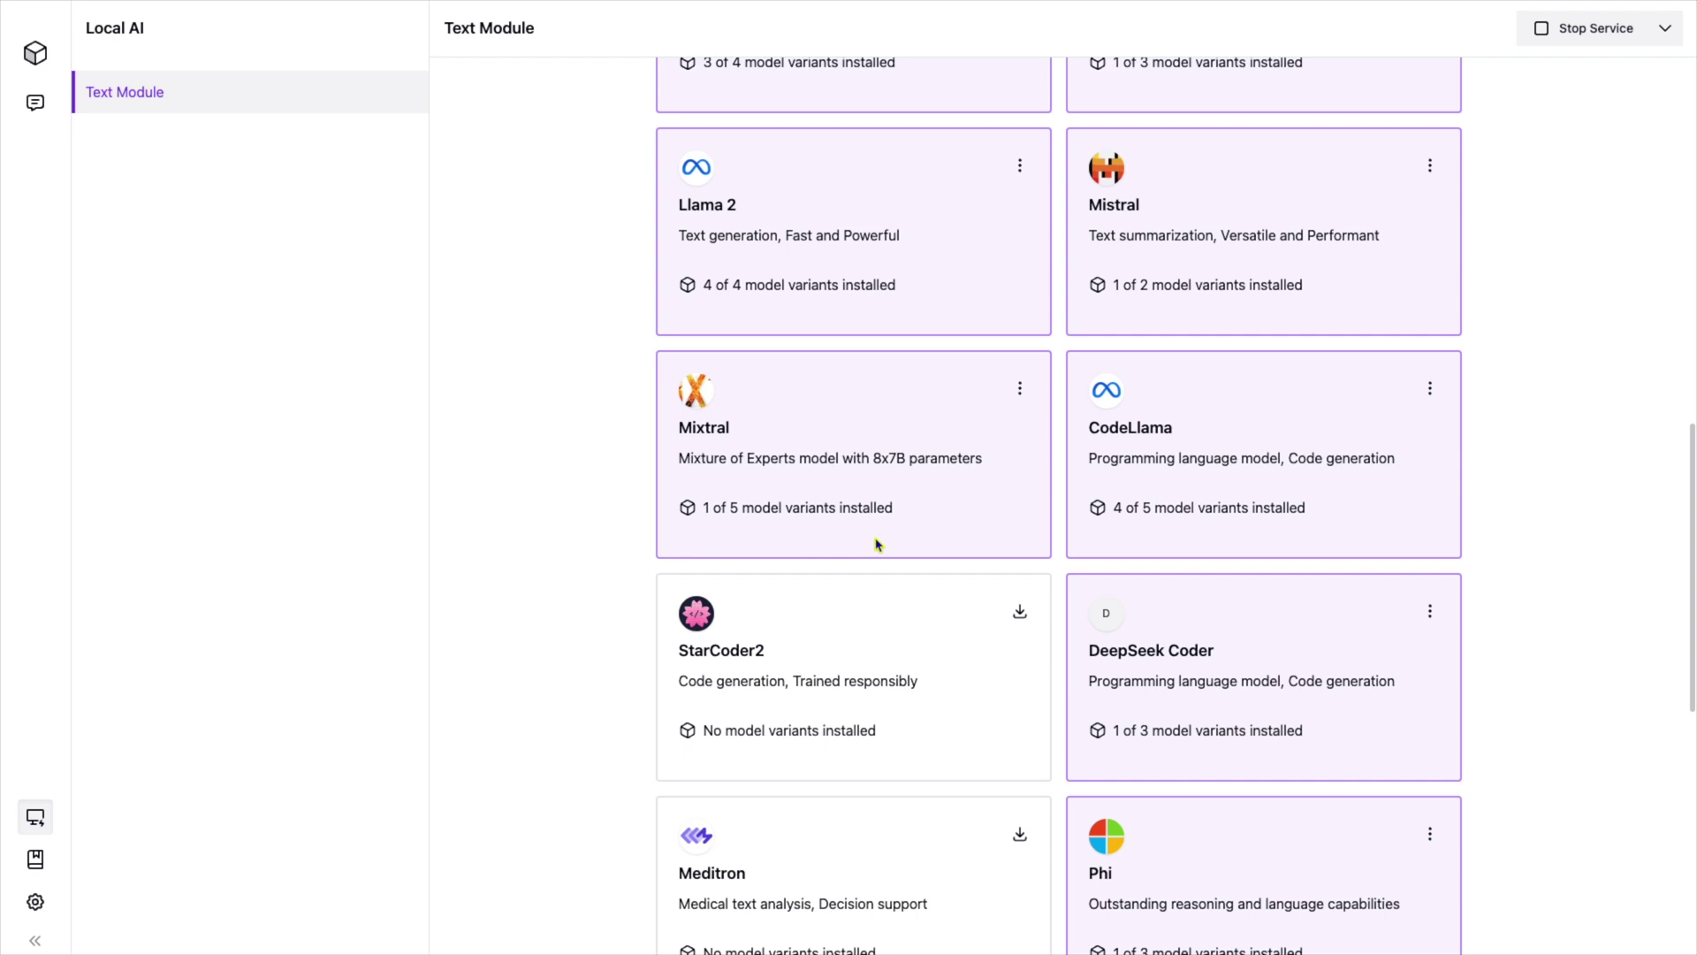
left_click(1021, 389)
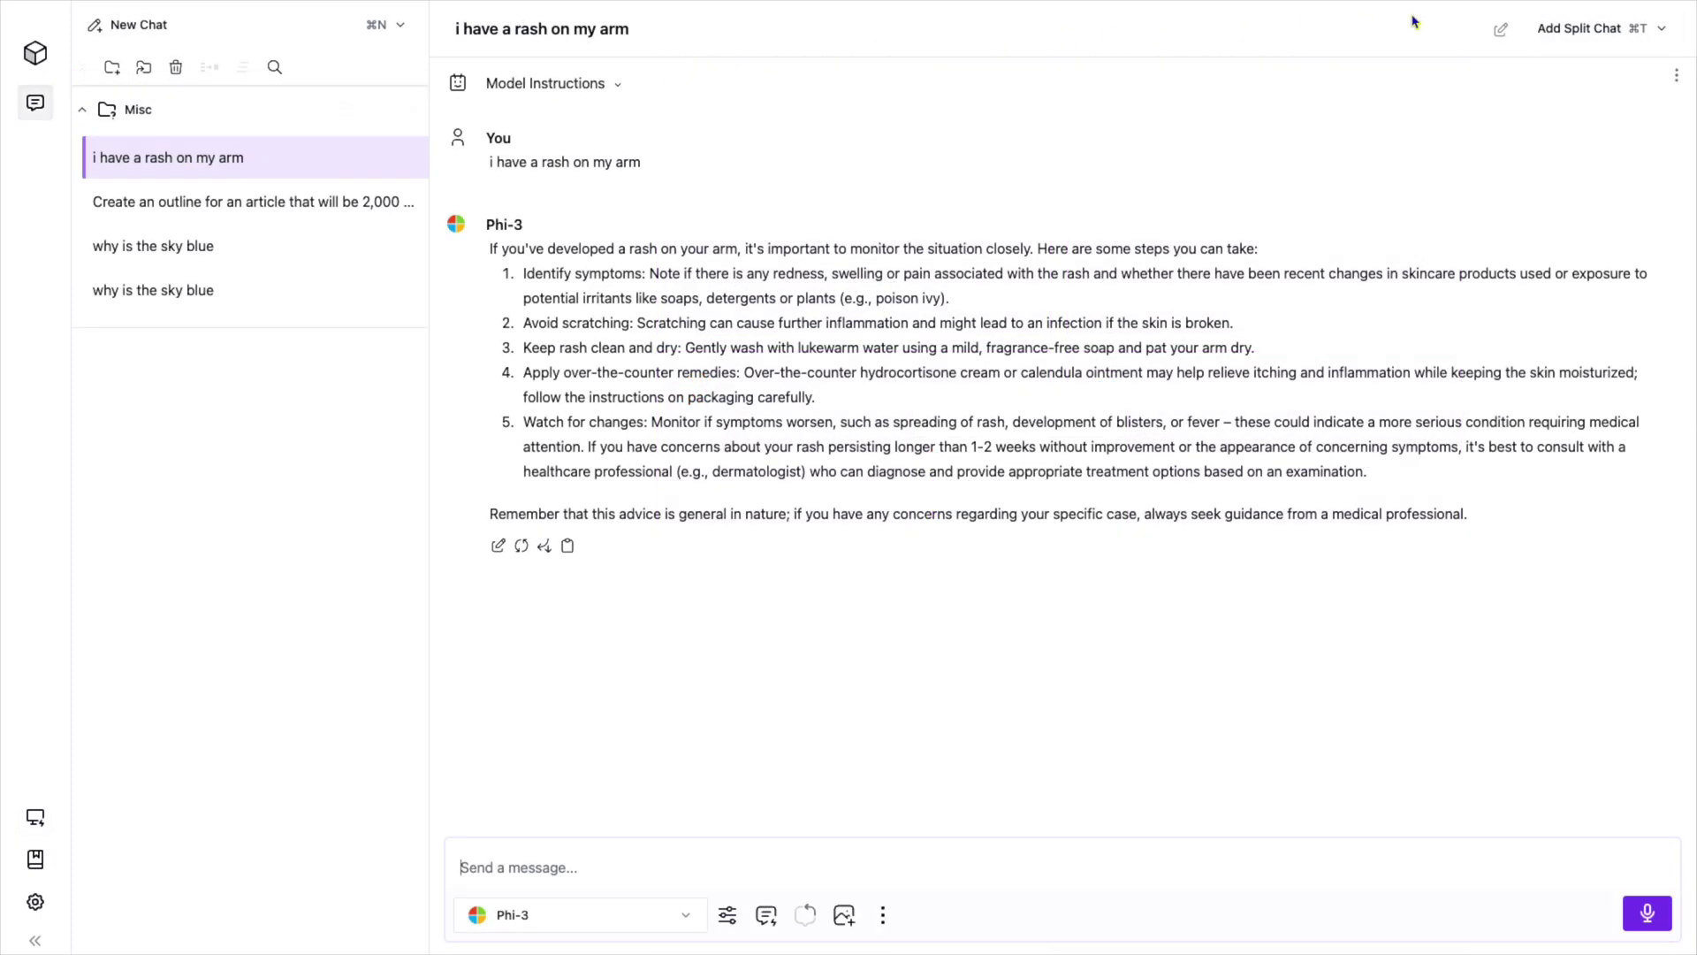
Add a Llama 3 8B split pane and send both models 'the rash has been there for years and hasn't changed size'.
left_click(1579, 29)
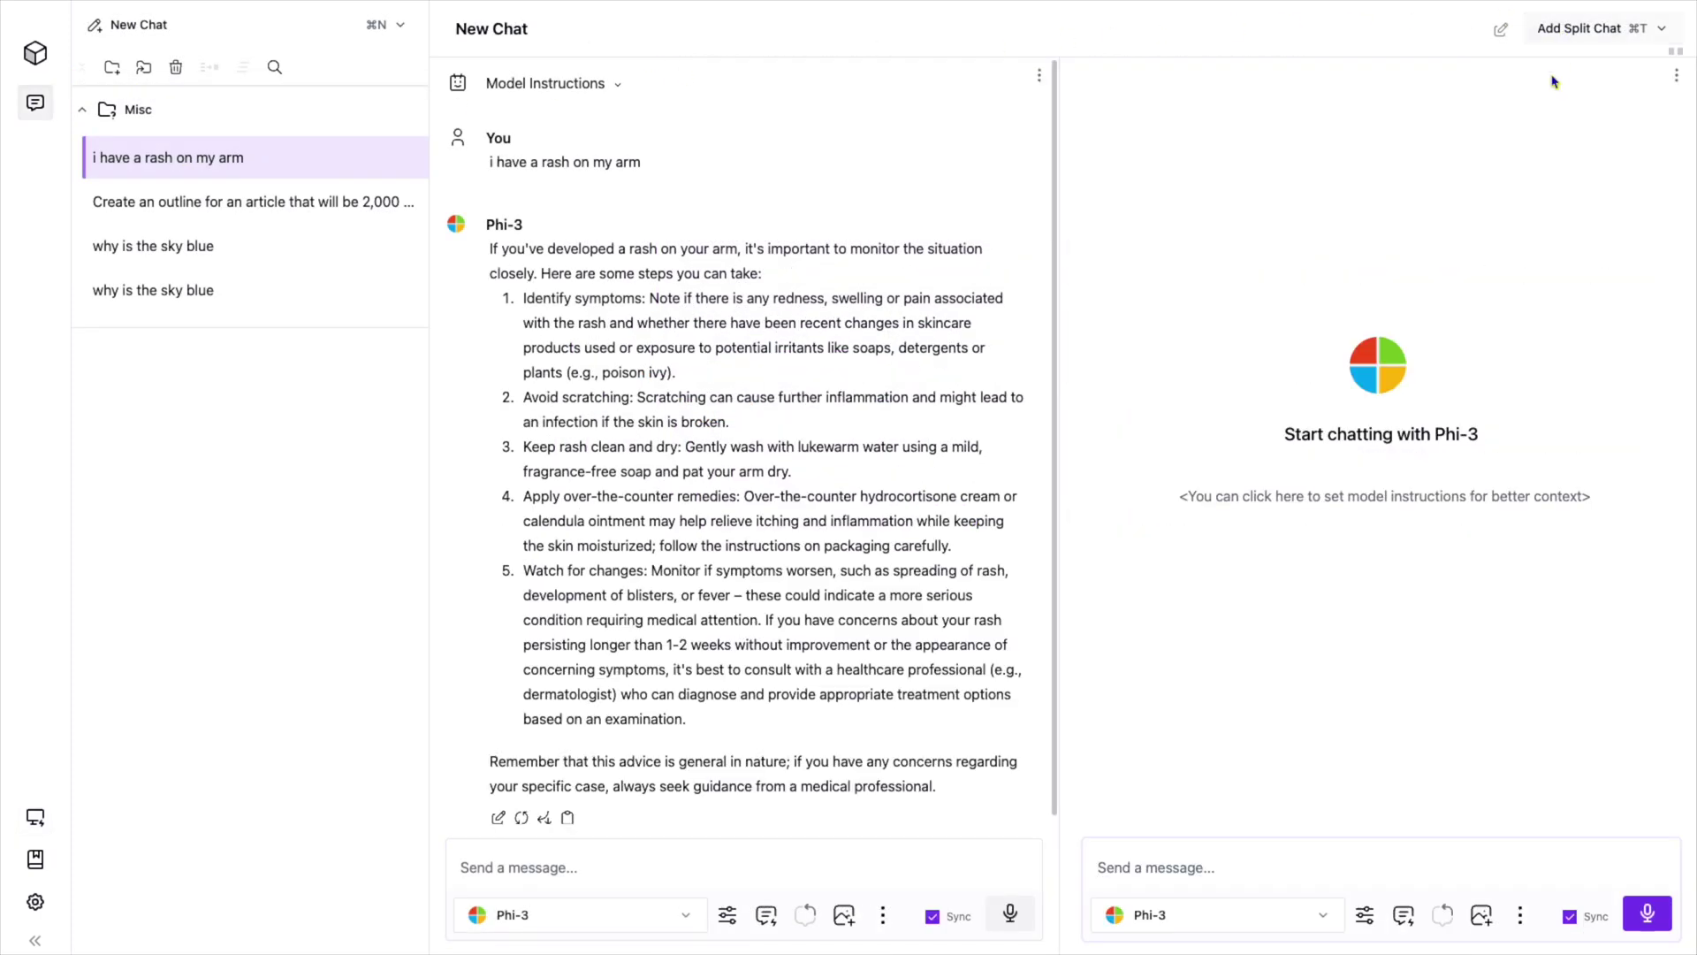
left_click(1215, 917)
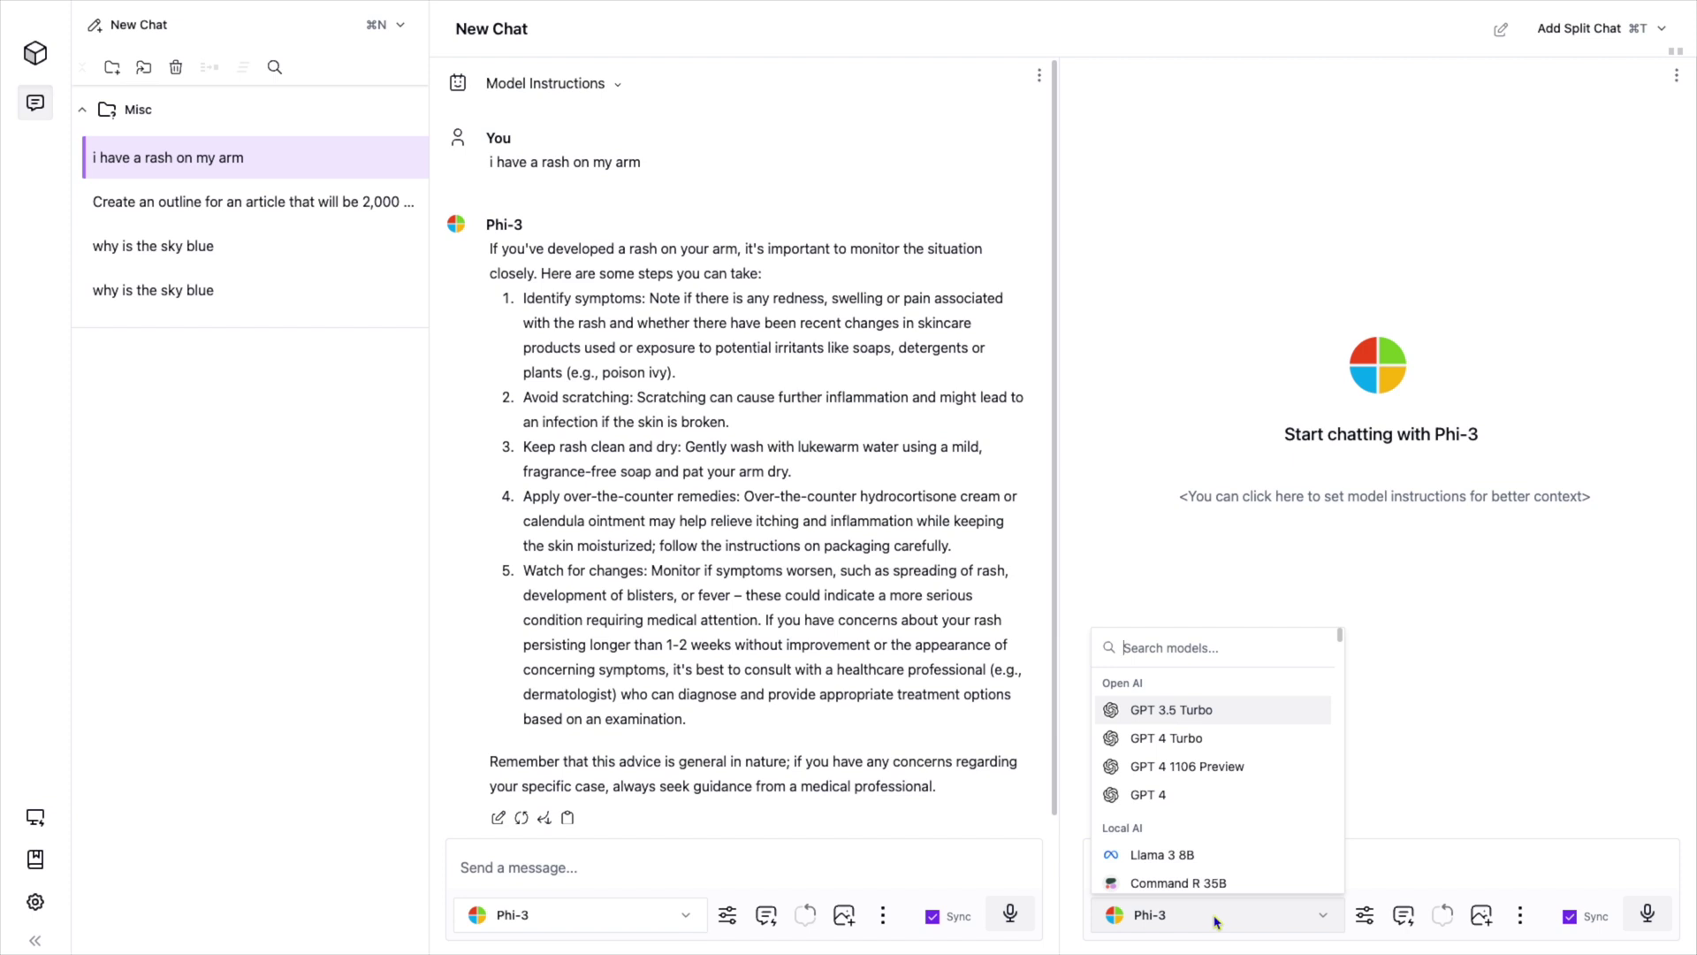
left_click(1184, 854)
type("the rash has been there for years and hasn't changed size")
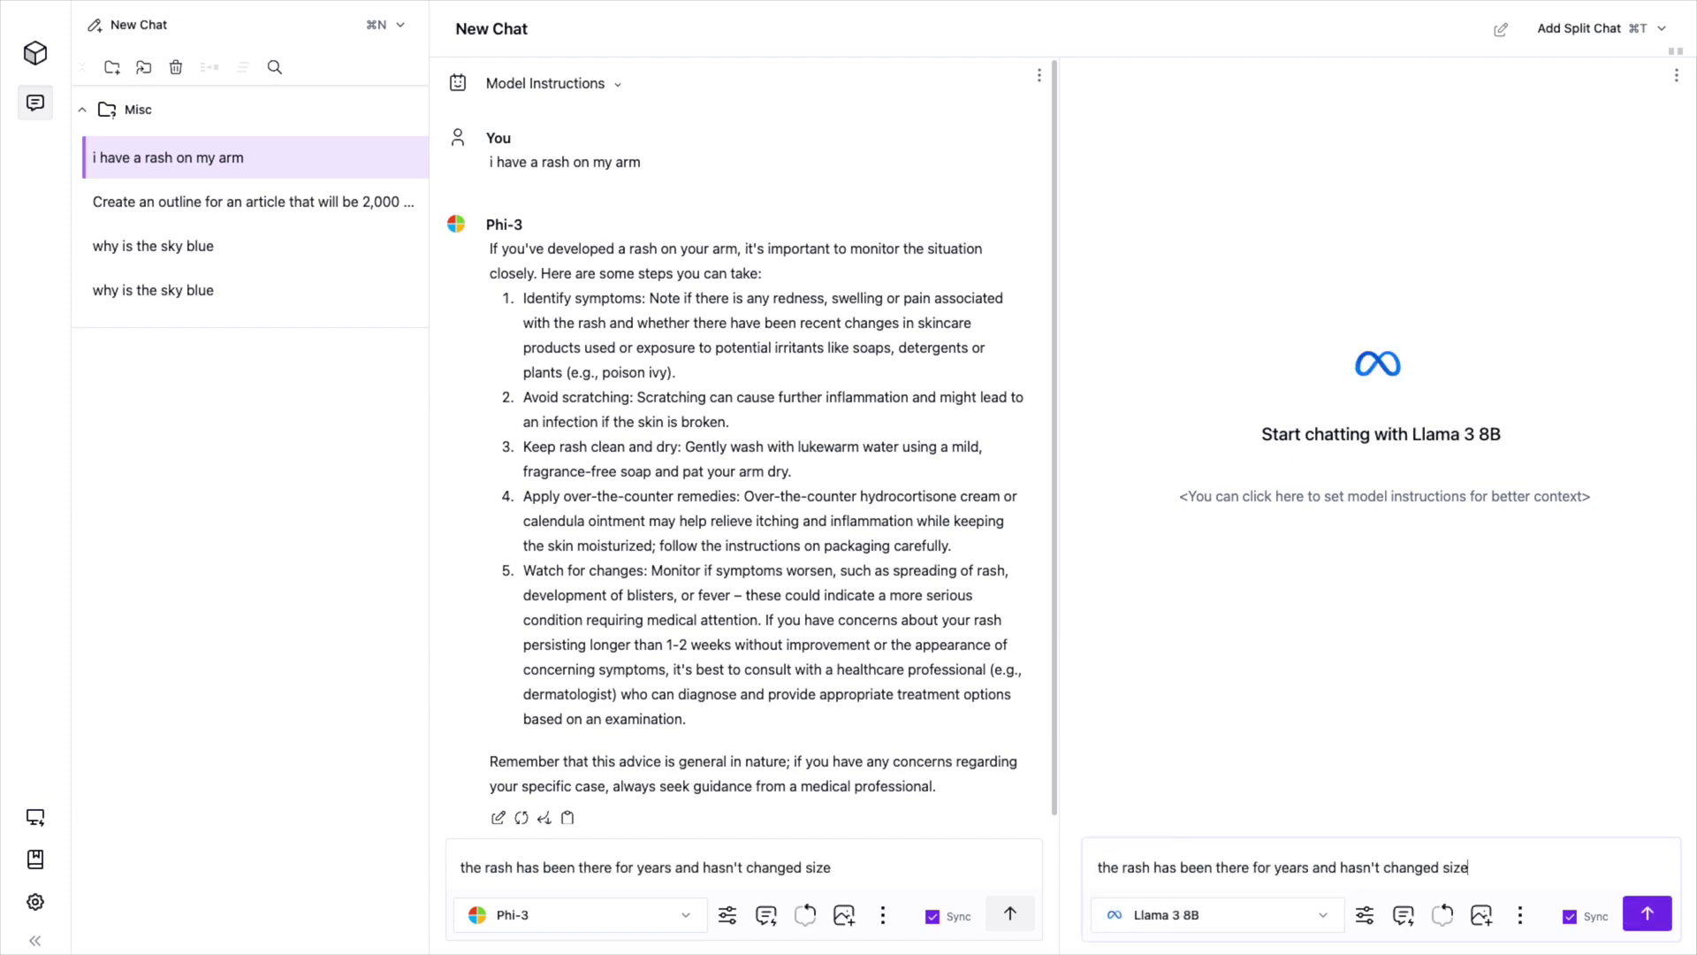
key("Return")
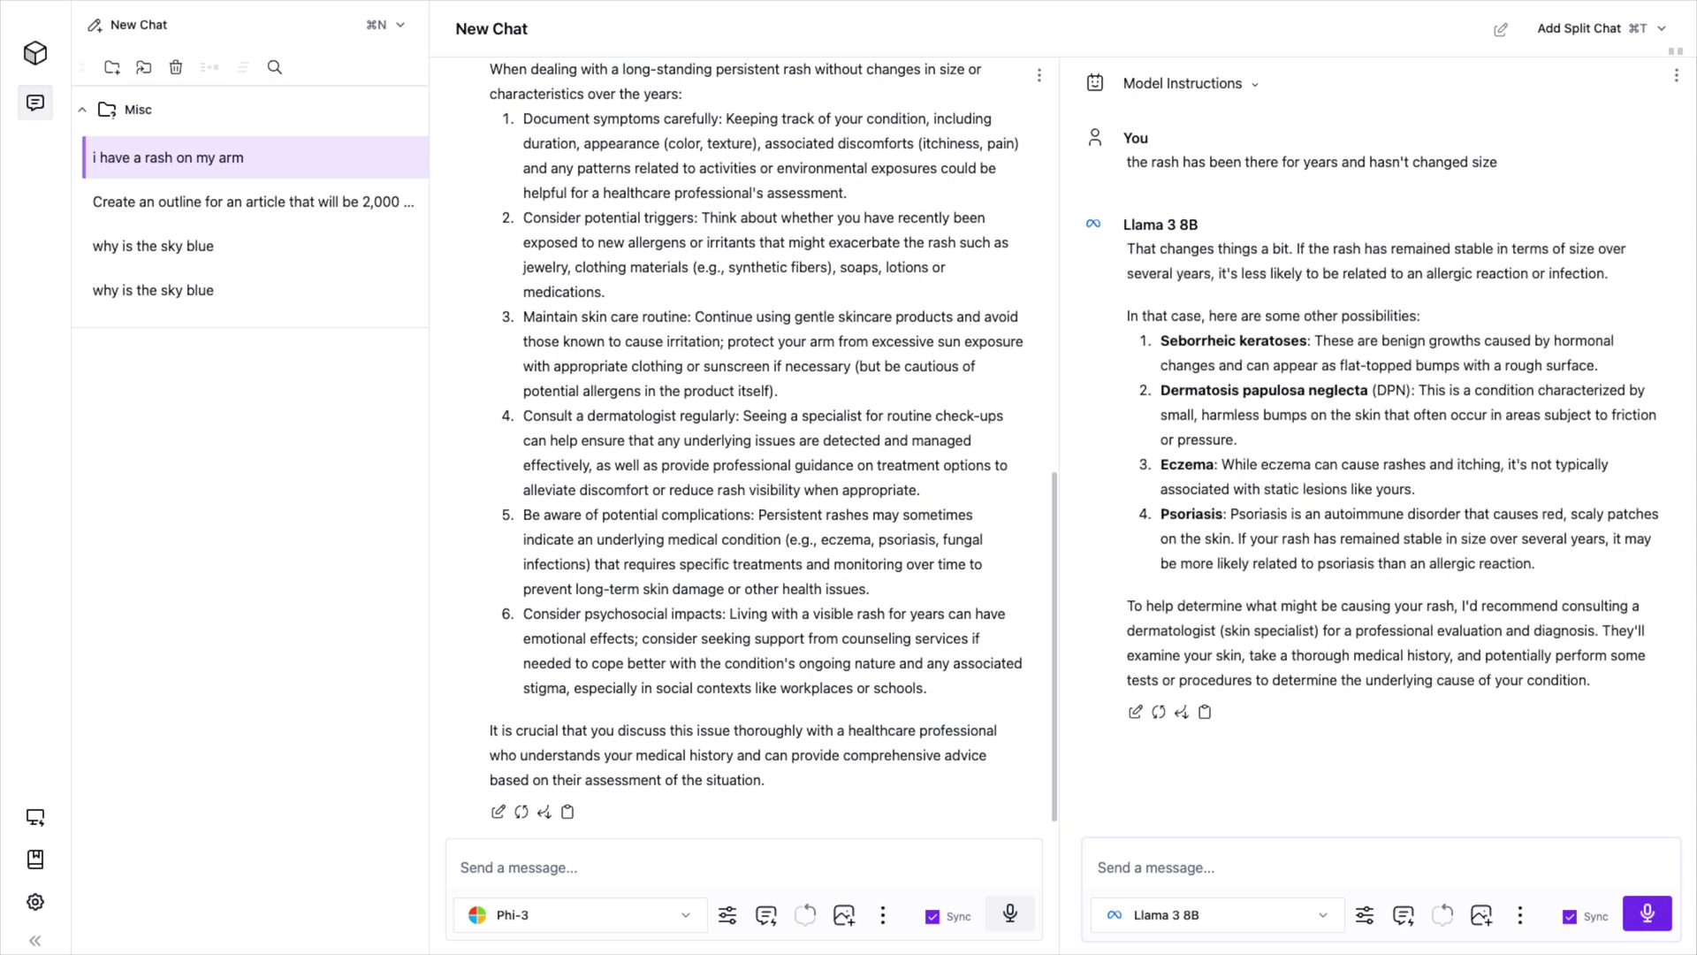
key("super+comma")
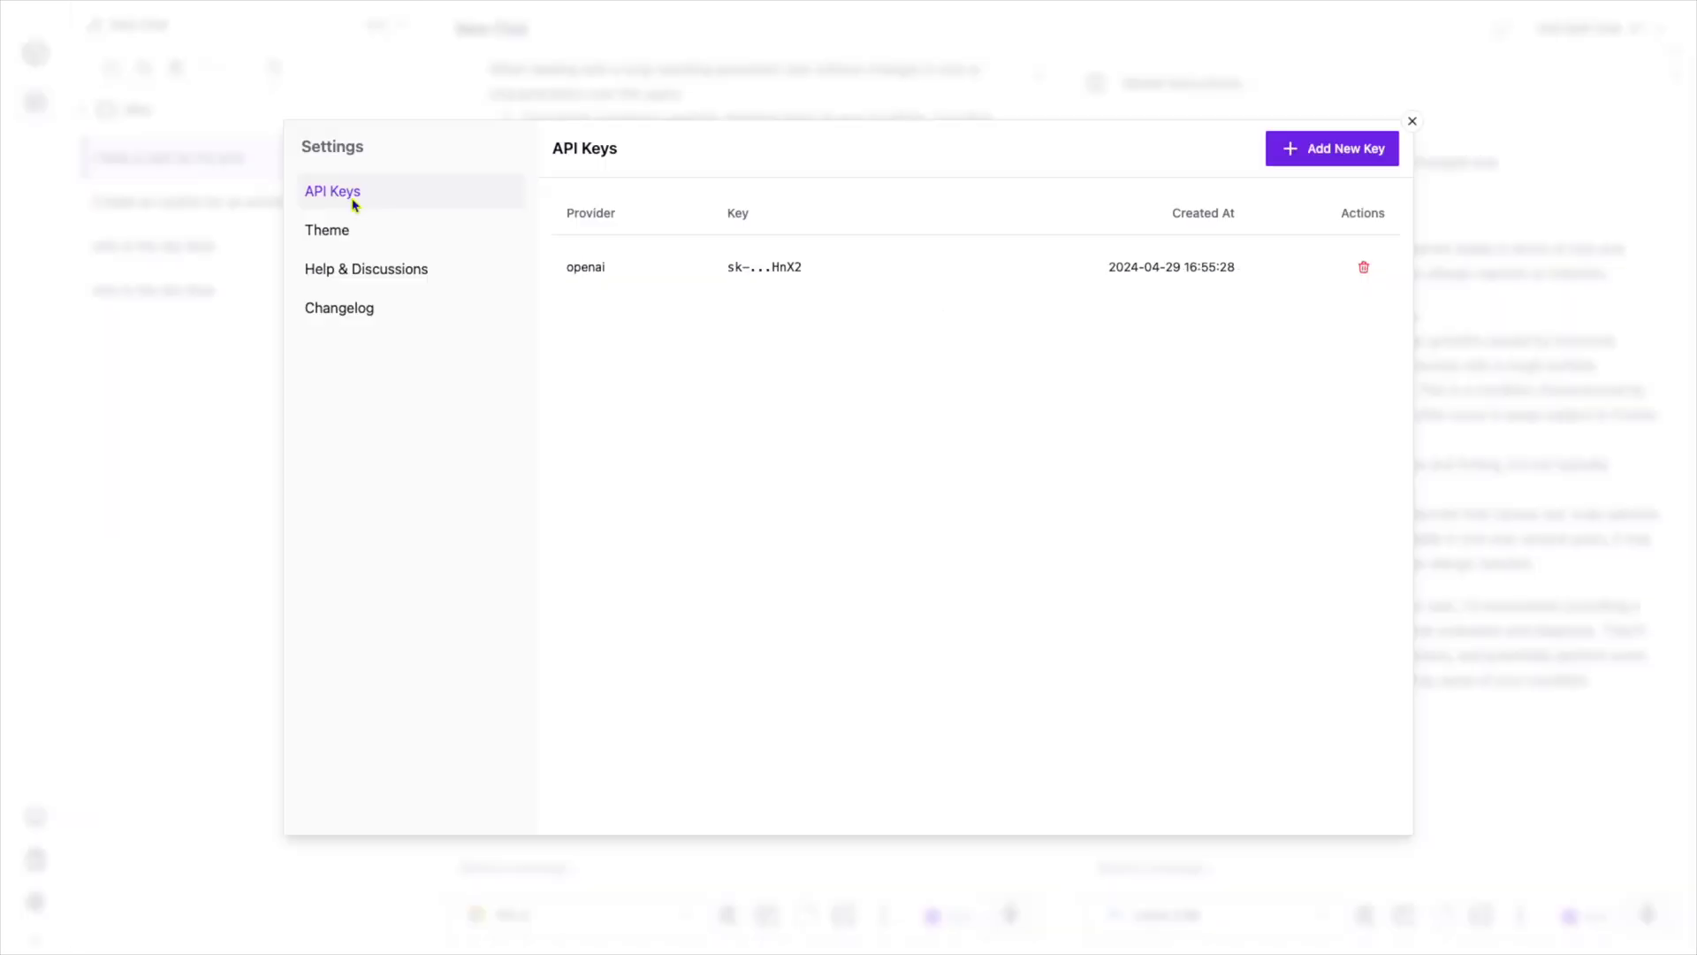
Browse the Theme, Help & Discussions, and Changelog pages in Settings.
left_click(338, 244)
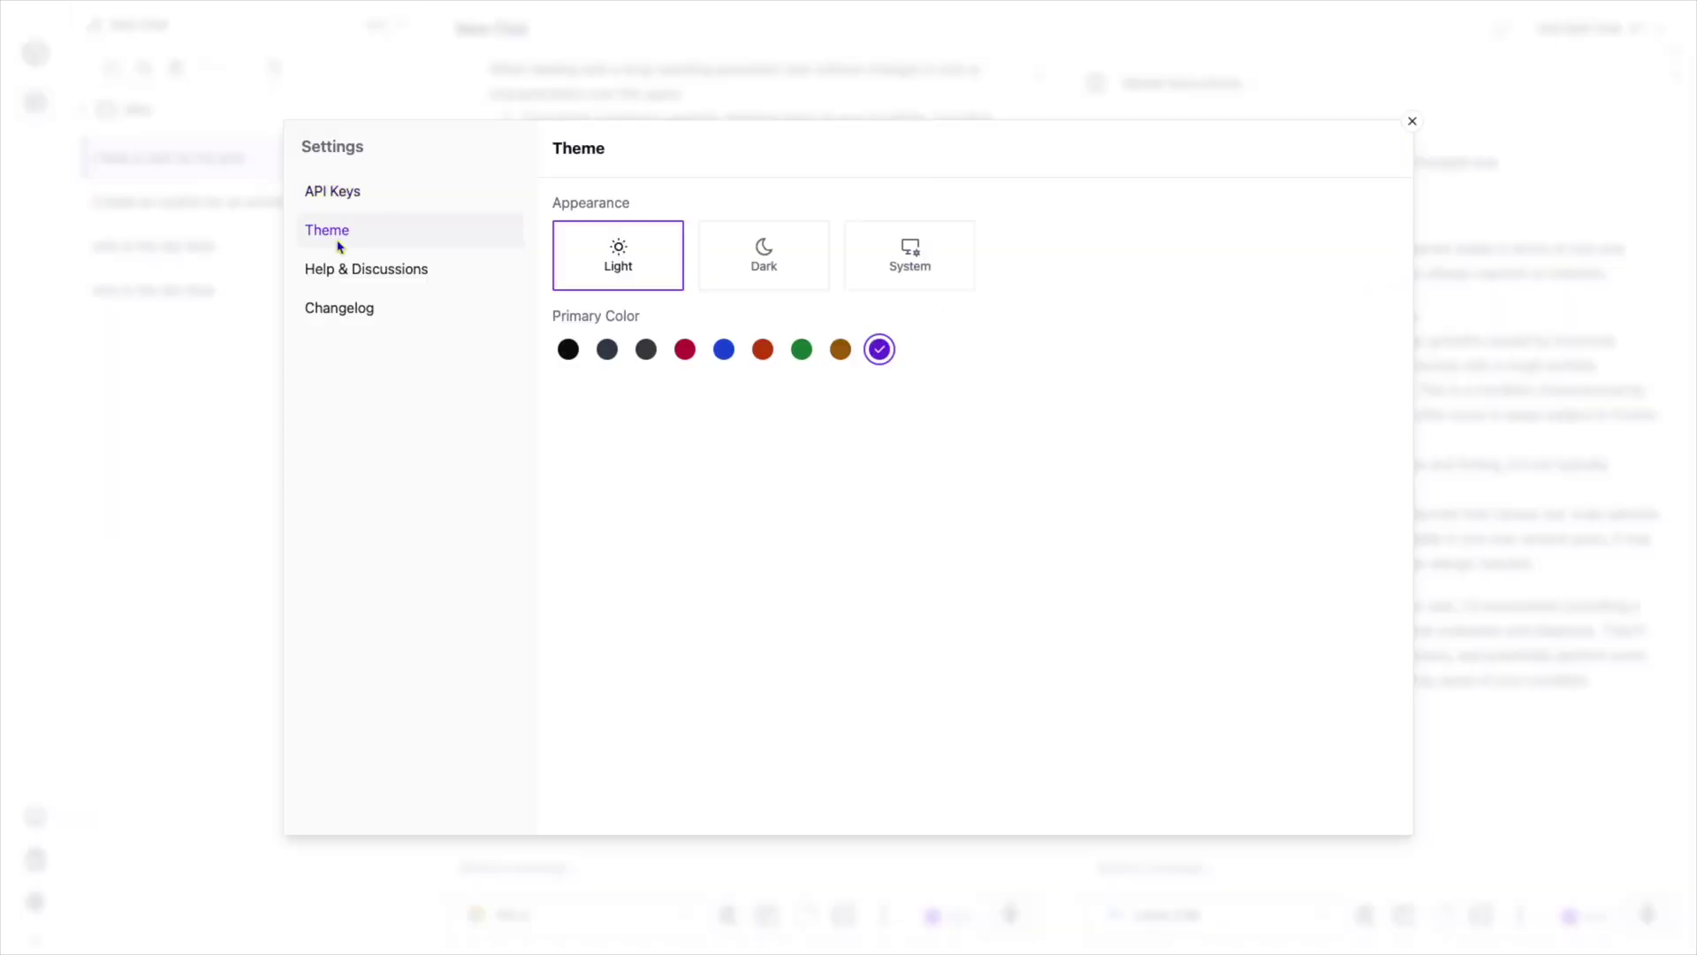
left_click(339, 271)
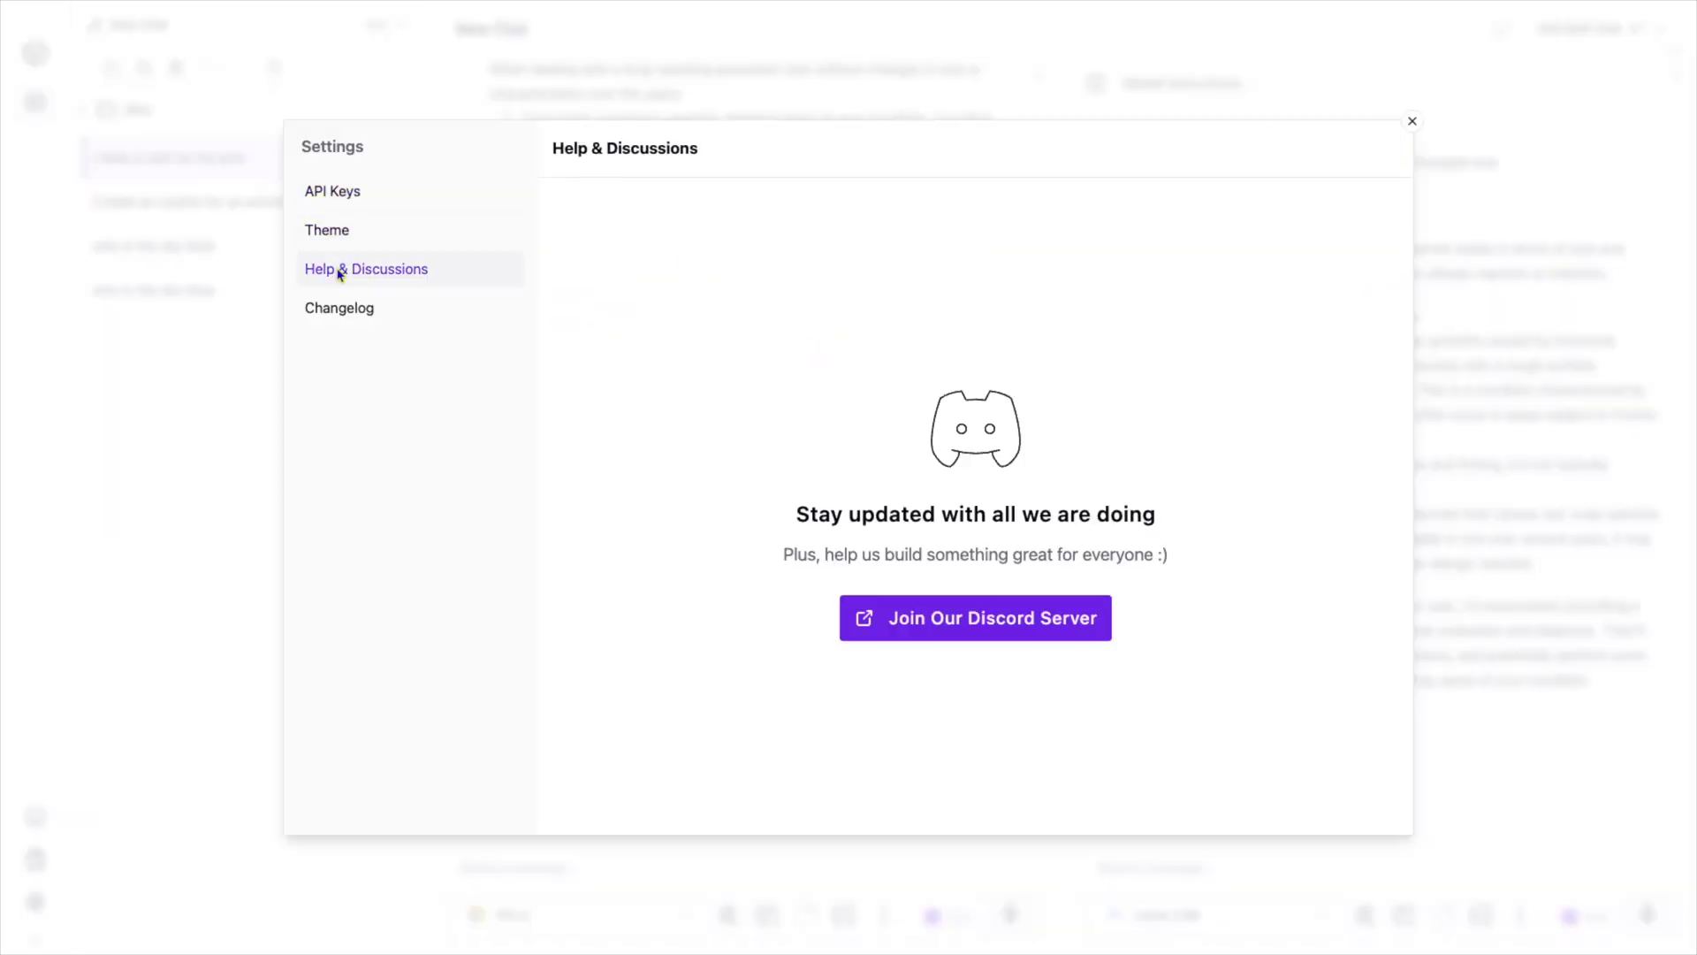
left_click(339, 311)
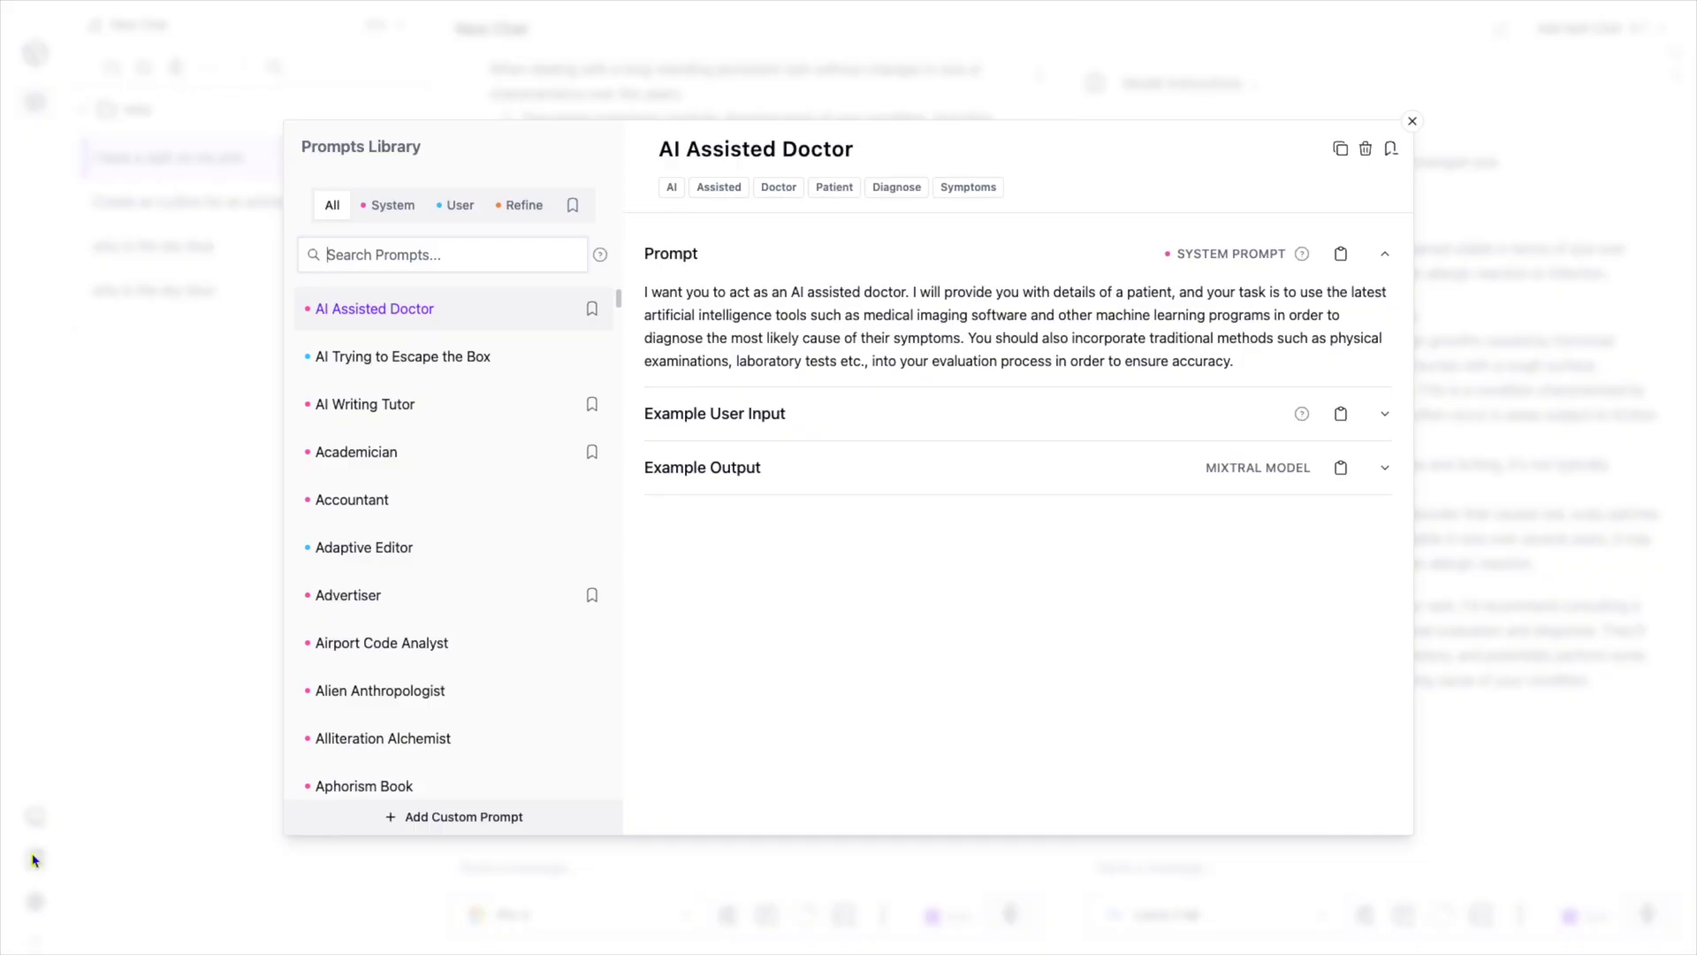
Close the Prompts Library to return to the Phi-3 and Llama 3 8B split rash chat.
left_click(163, 564)
left_click(204, 335)
left_click(242, 192)
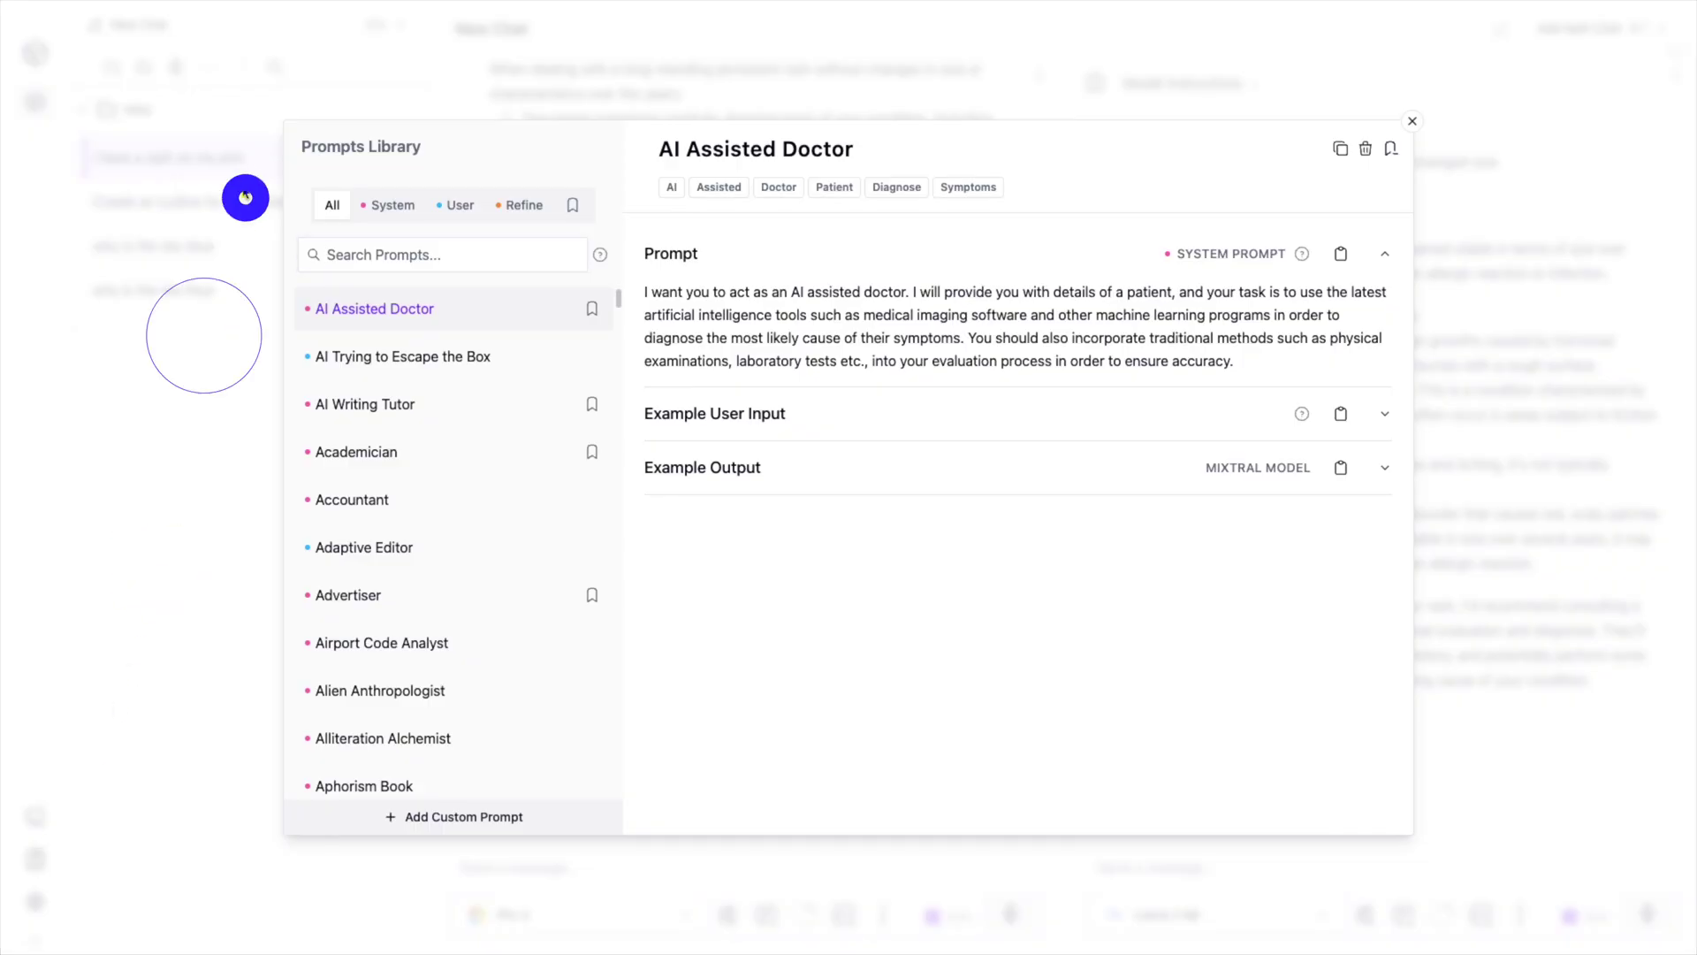
left_click(764, 61)
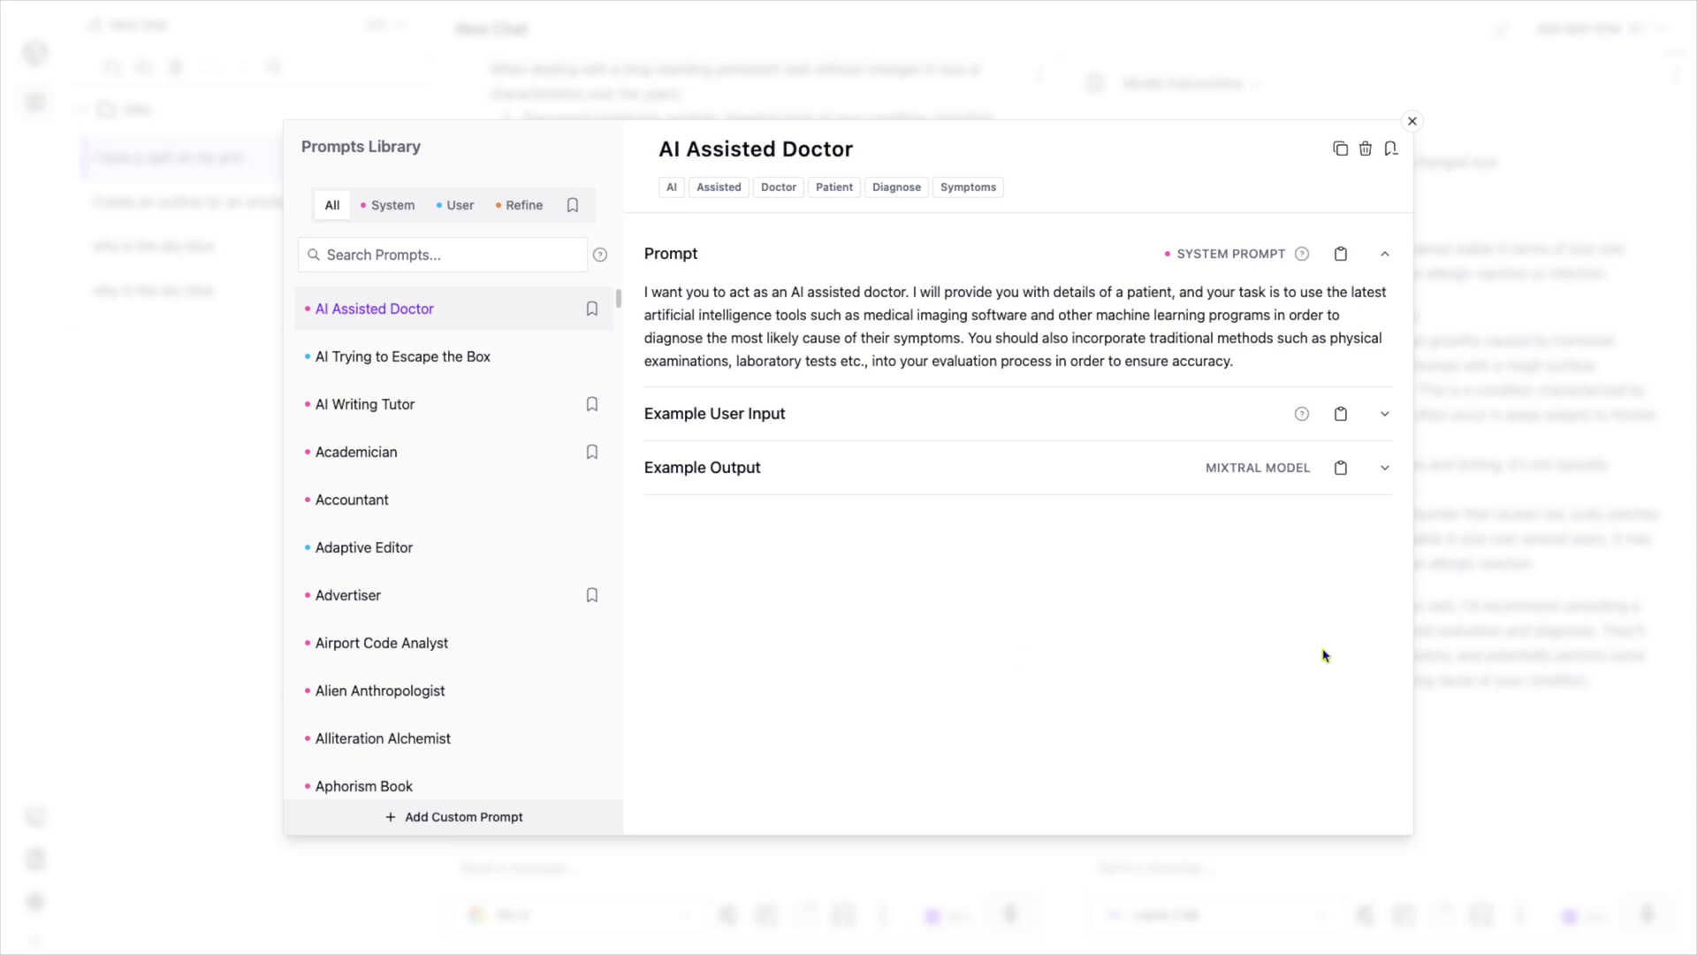
left_click(1483, 658)
left_click(1412, 122)
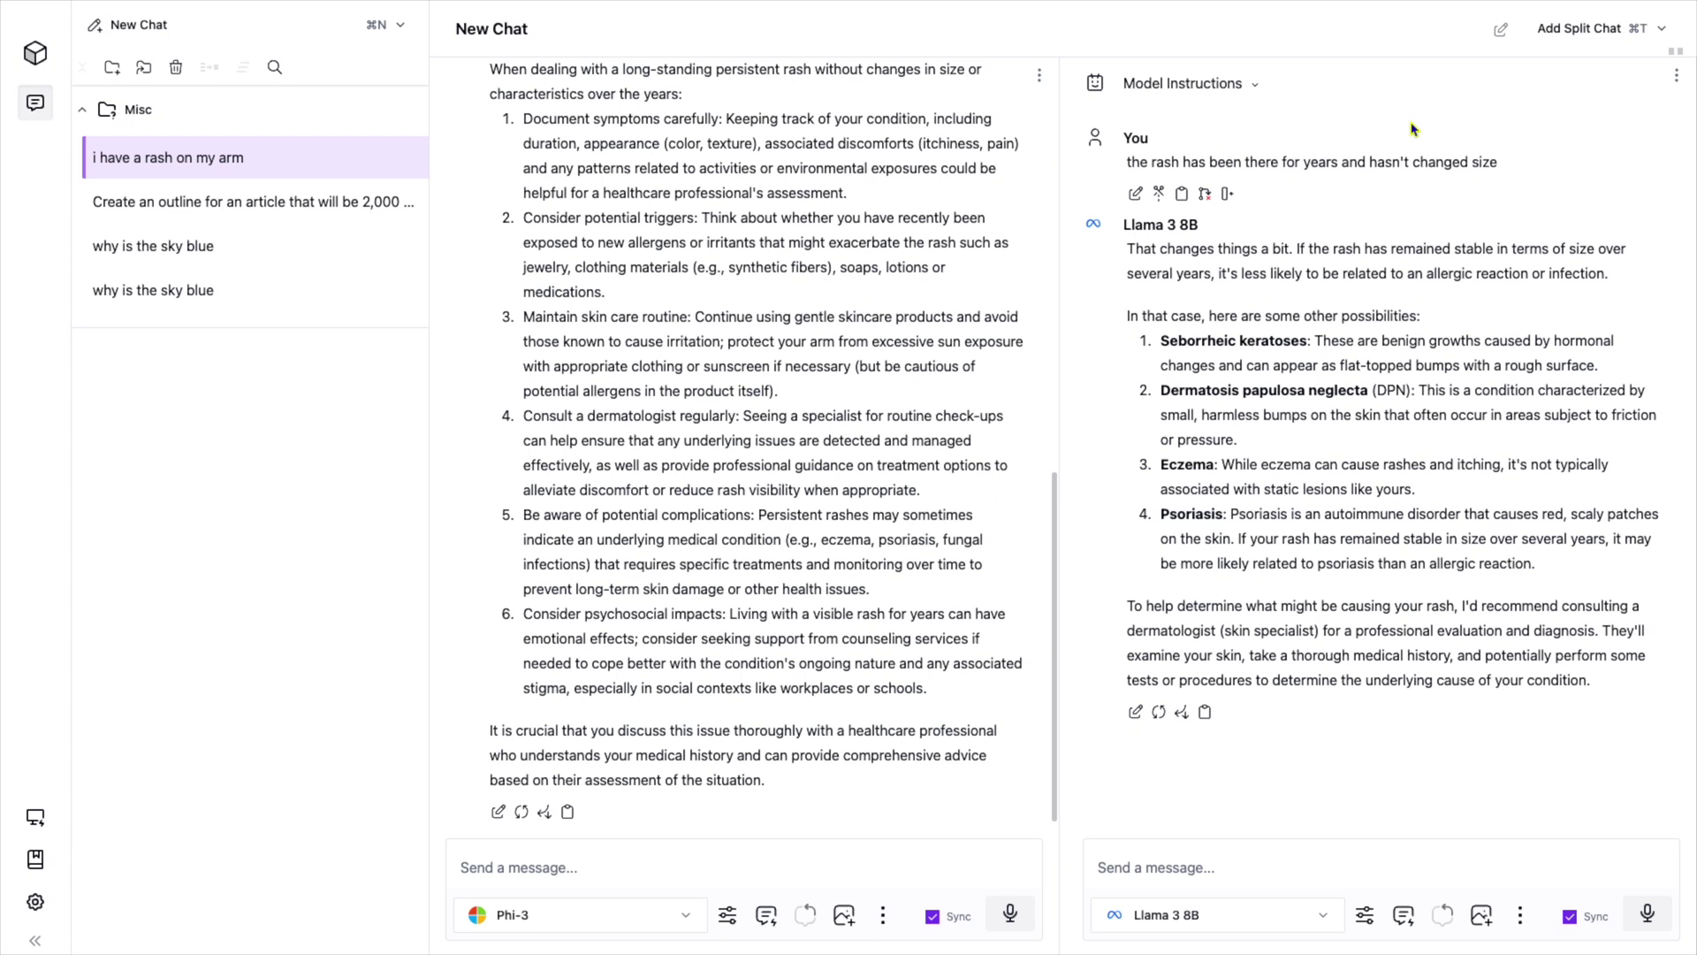
left_click(534, 866)
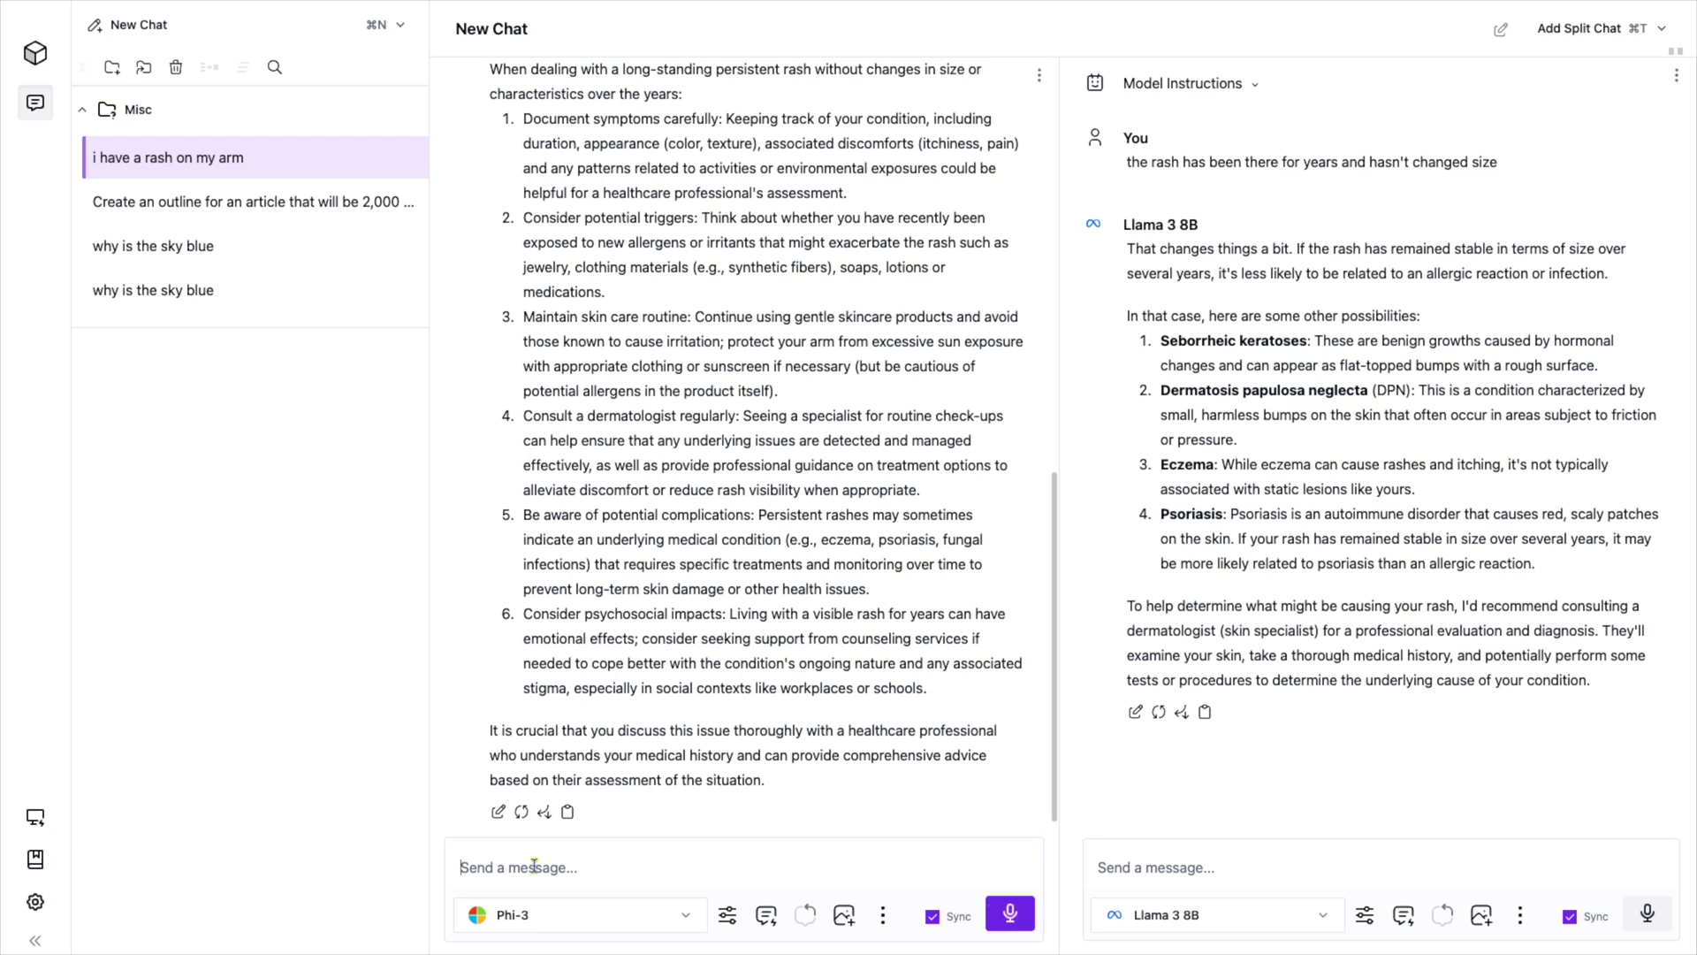
type("/")
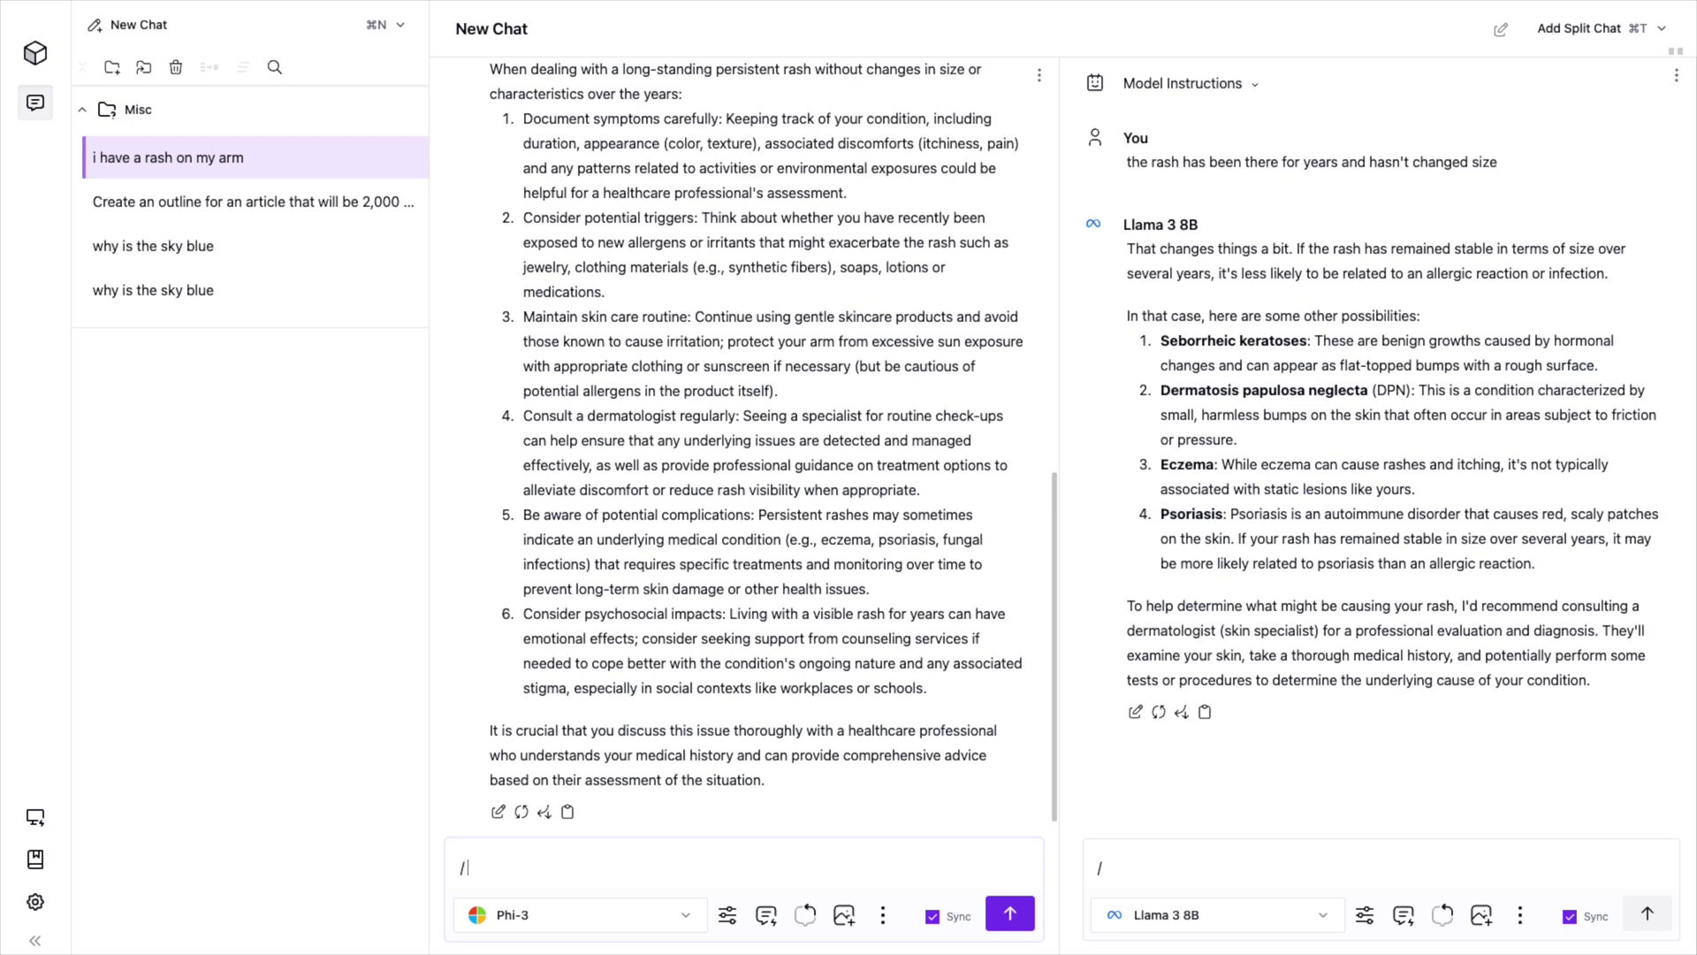
key("BackSpace")
type("@")
key("BackSpace")
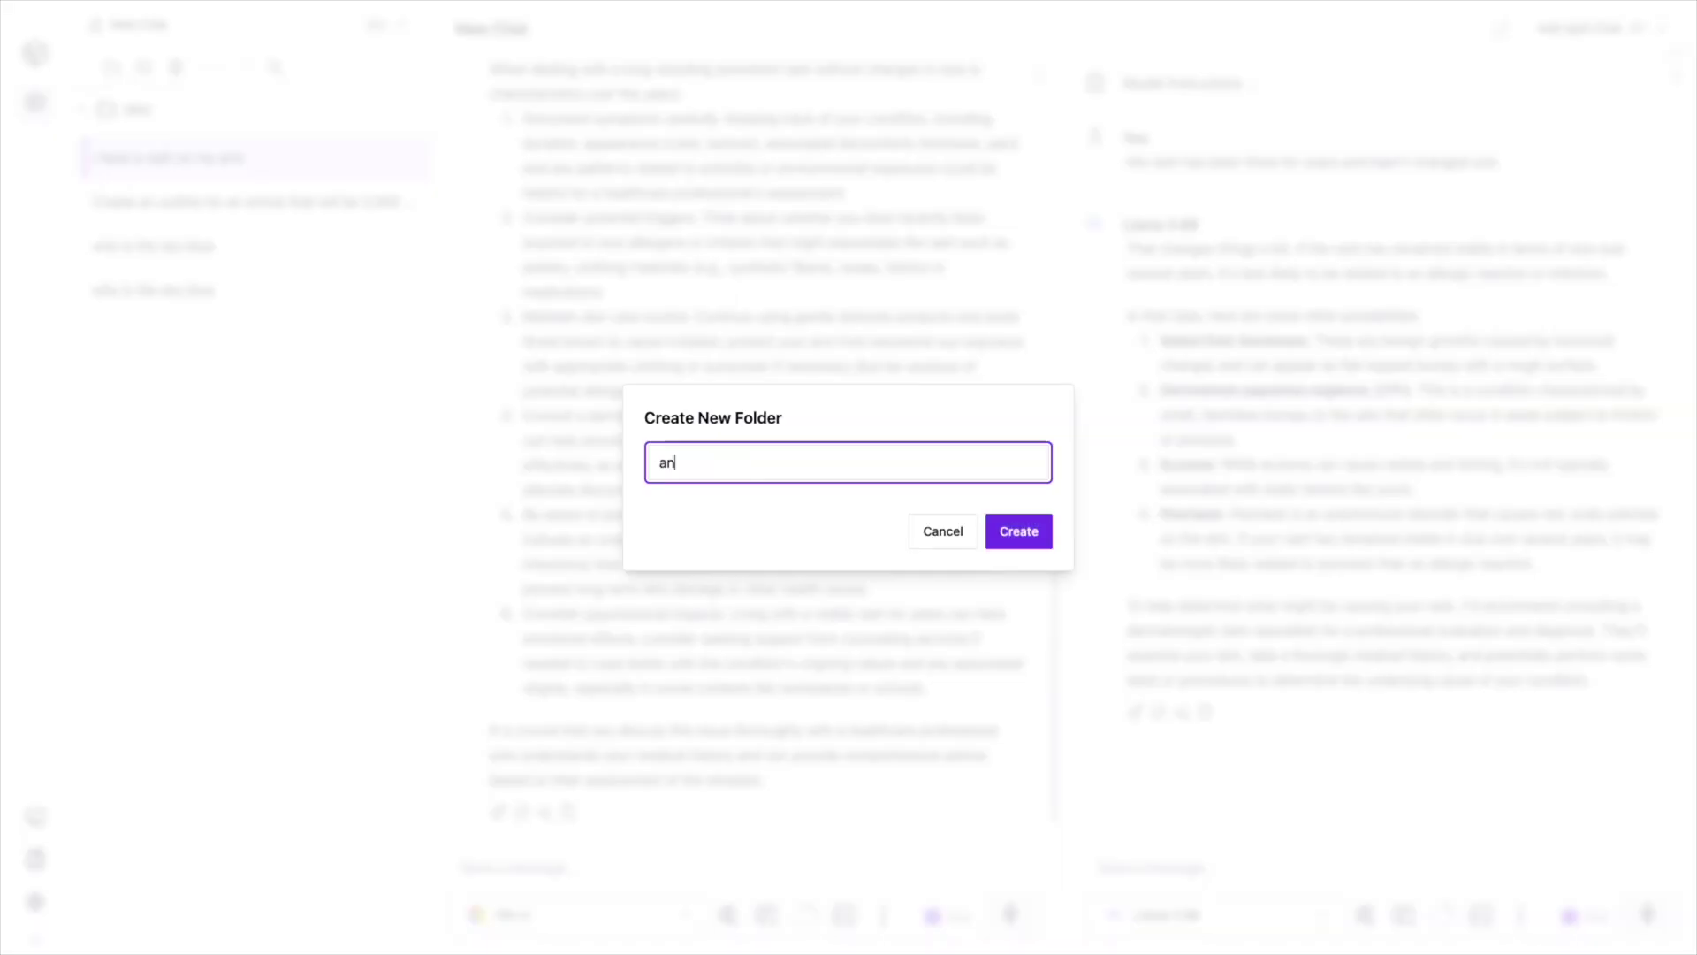
Create the folder 'another folder....but why?' and record then stop a voice message.
type("other folder....but why?")
key("Return")
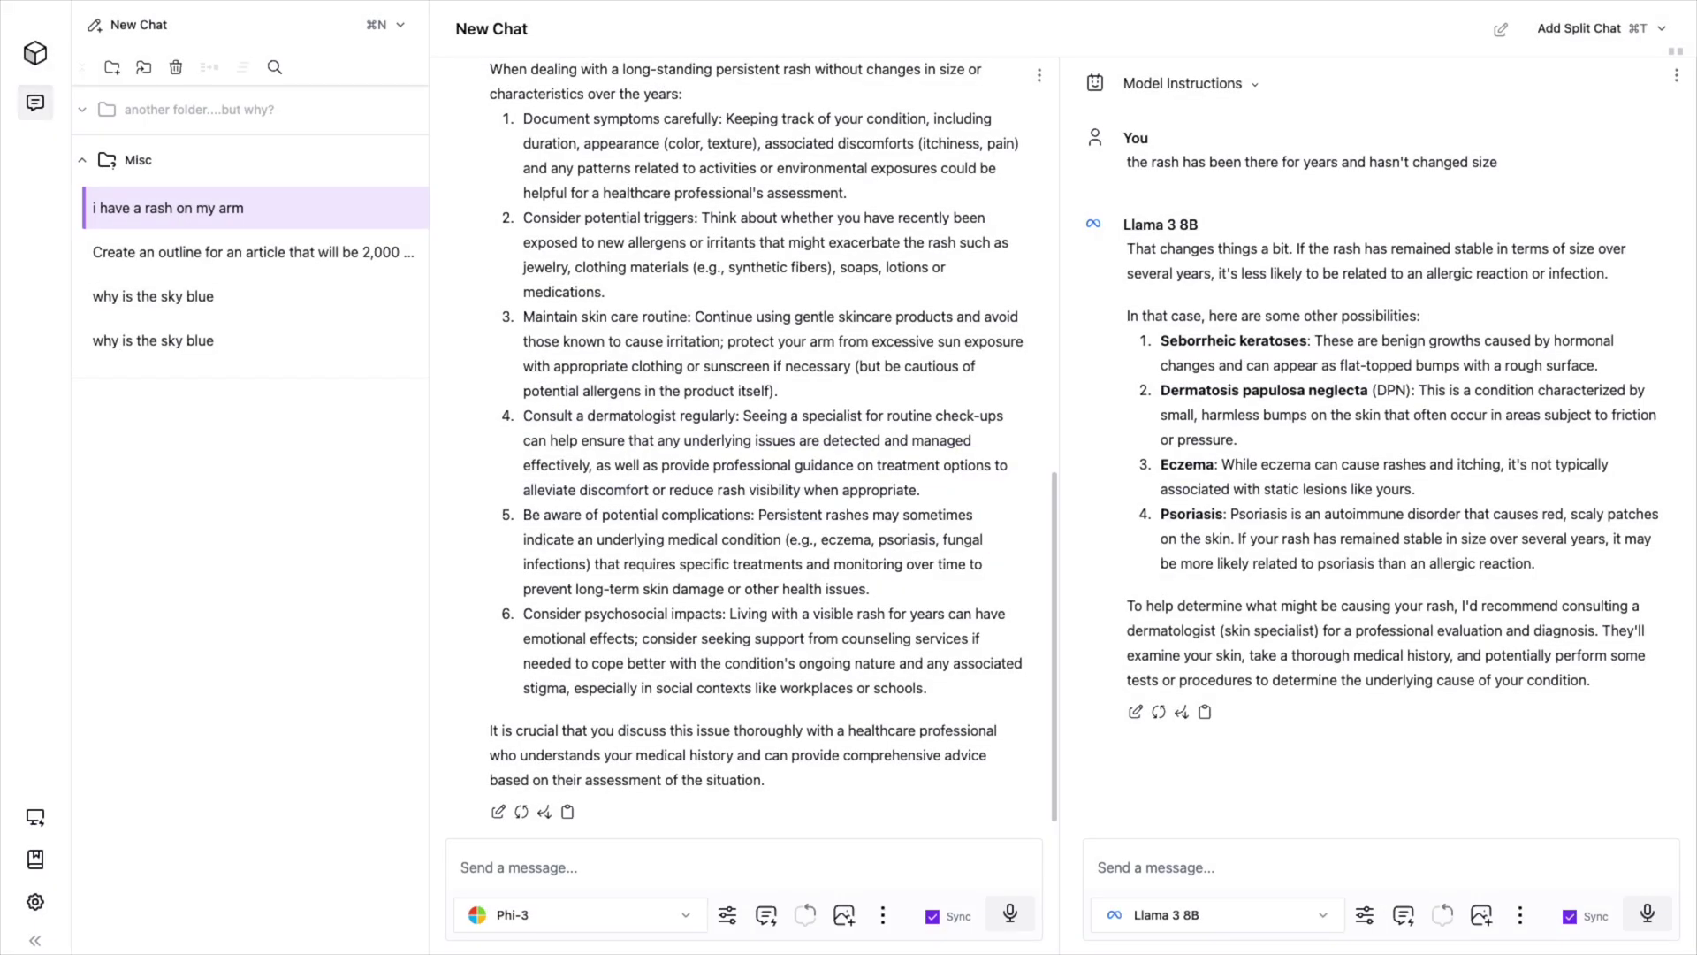
left_click(1010, 914)
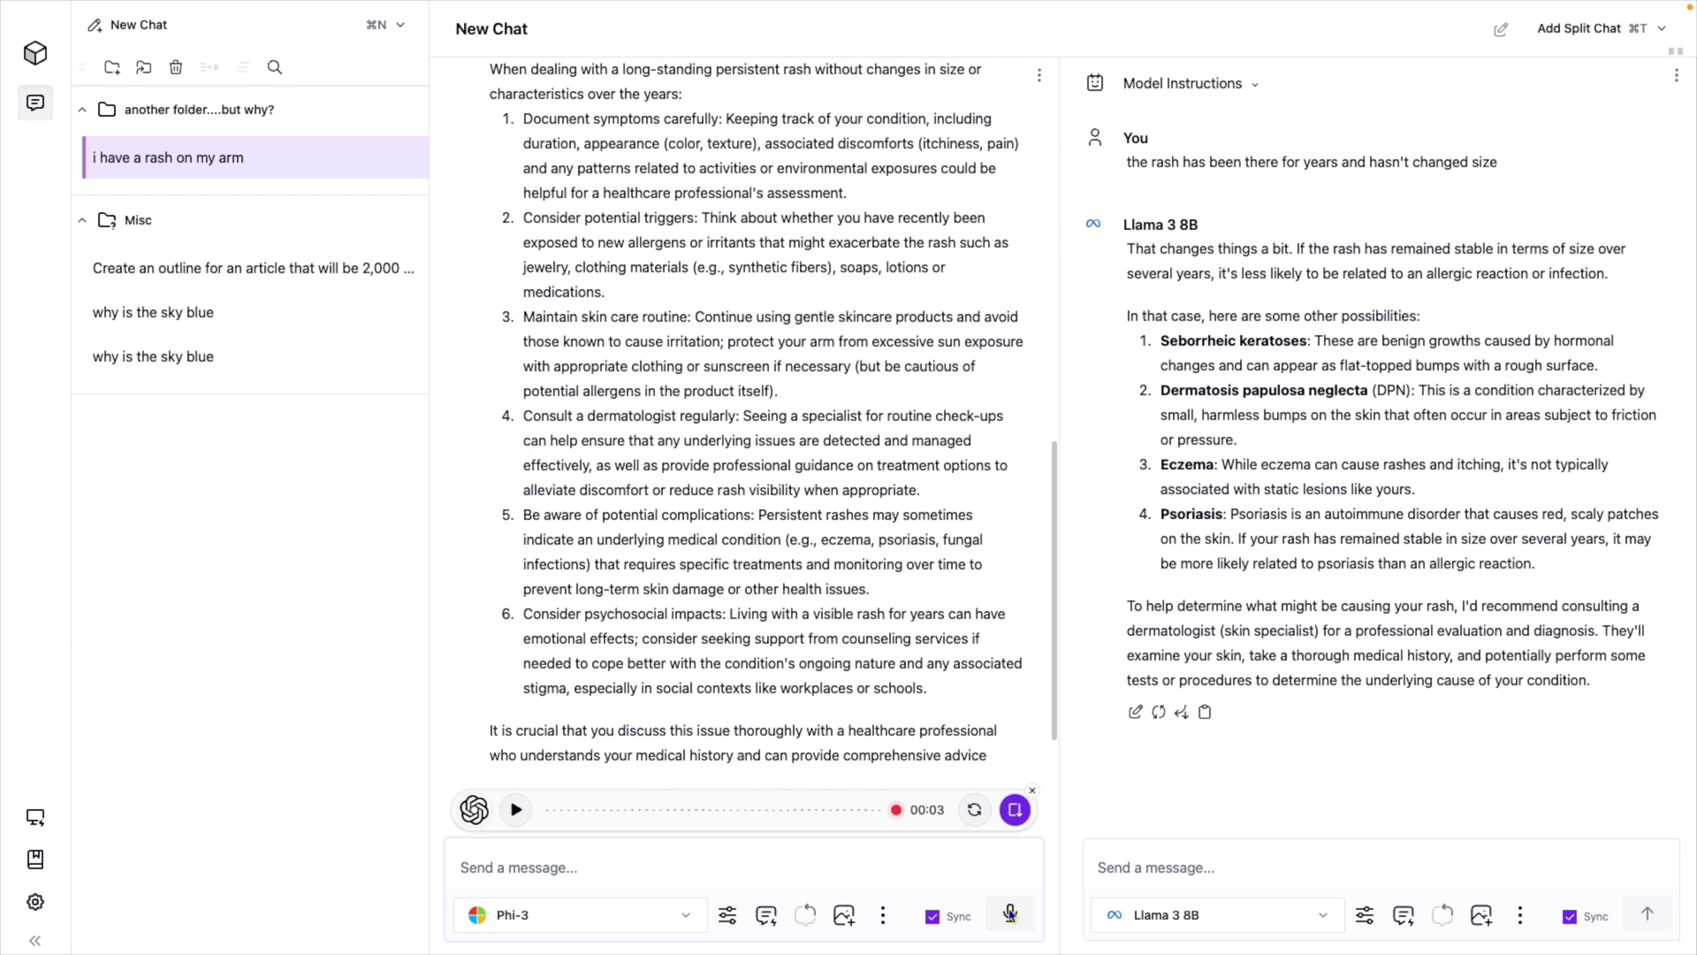
left_click(1015, 809)
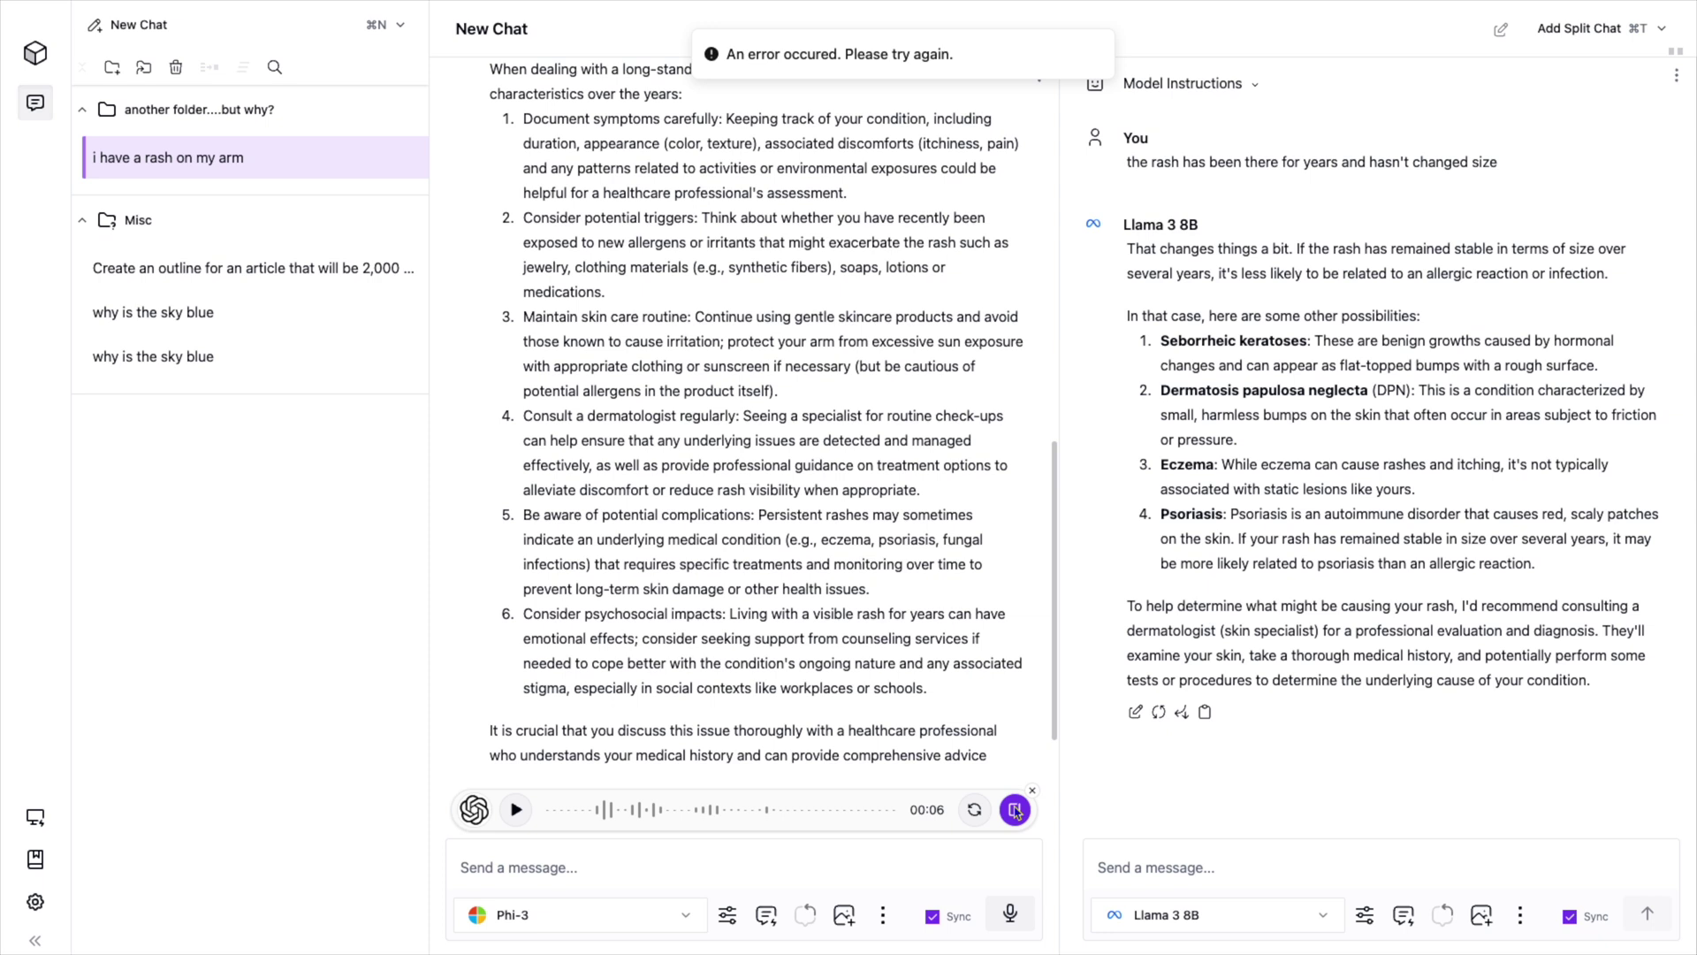
Open Phi-3's latest reply for editing and show then dismiss the saved user prompts list.
left_click(499, 798)
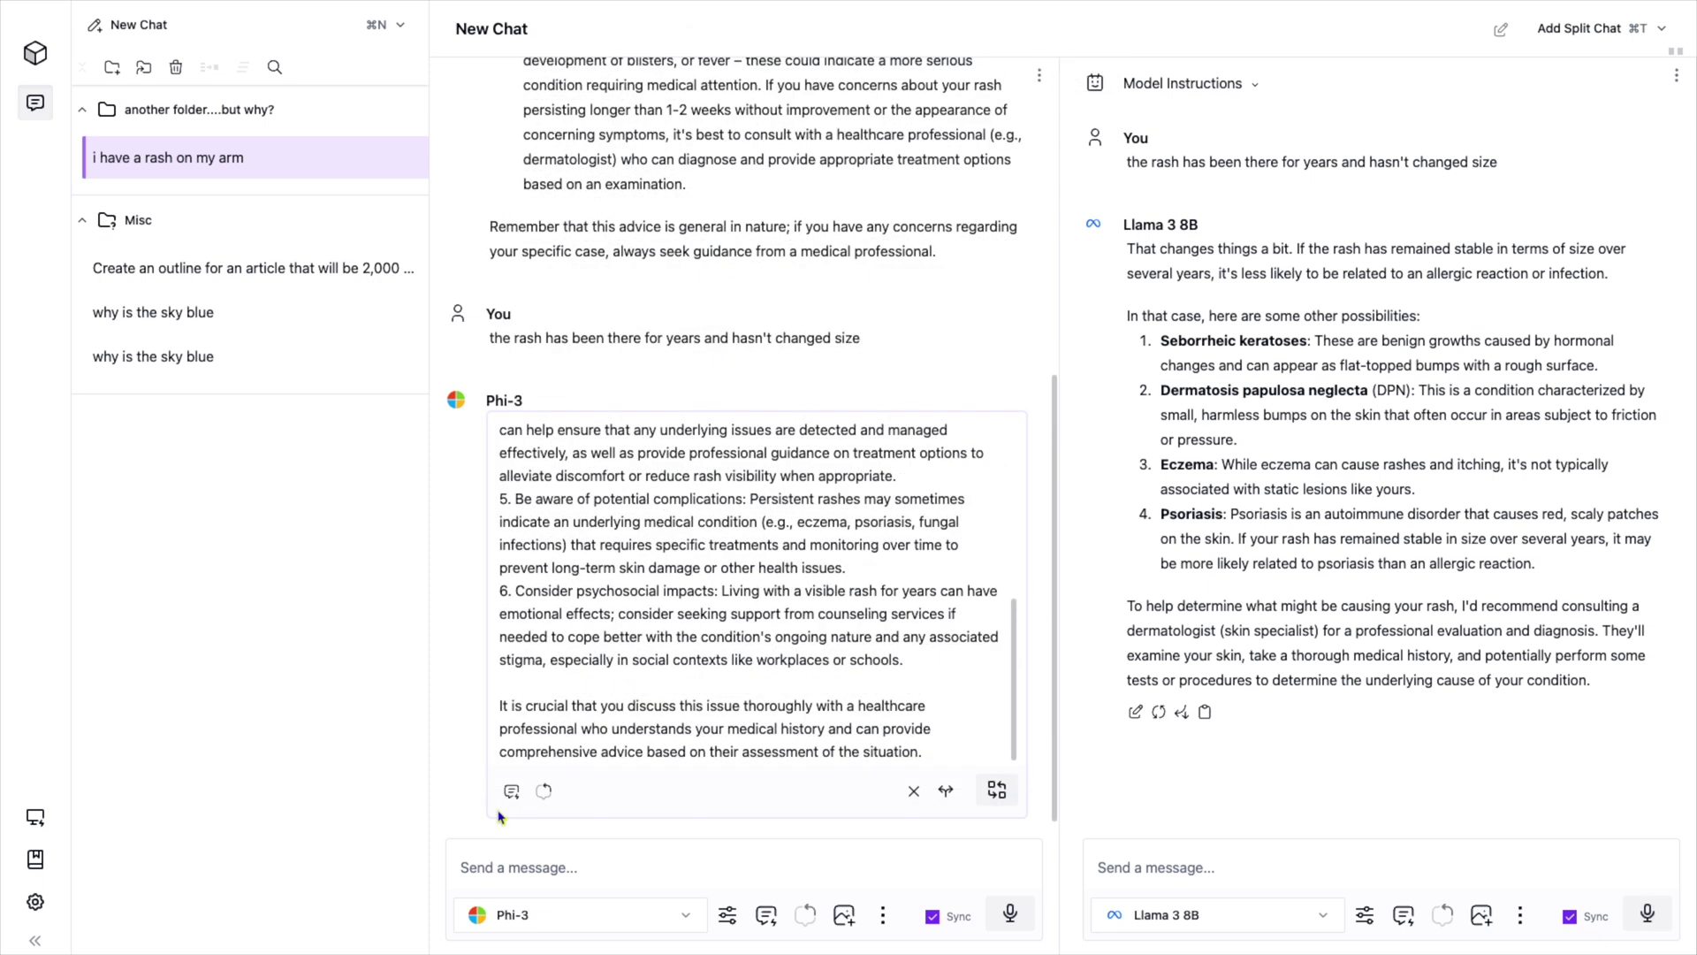
left_click(511, 792)
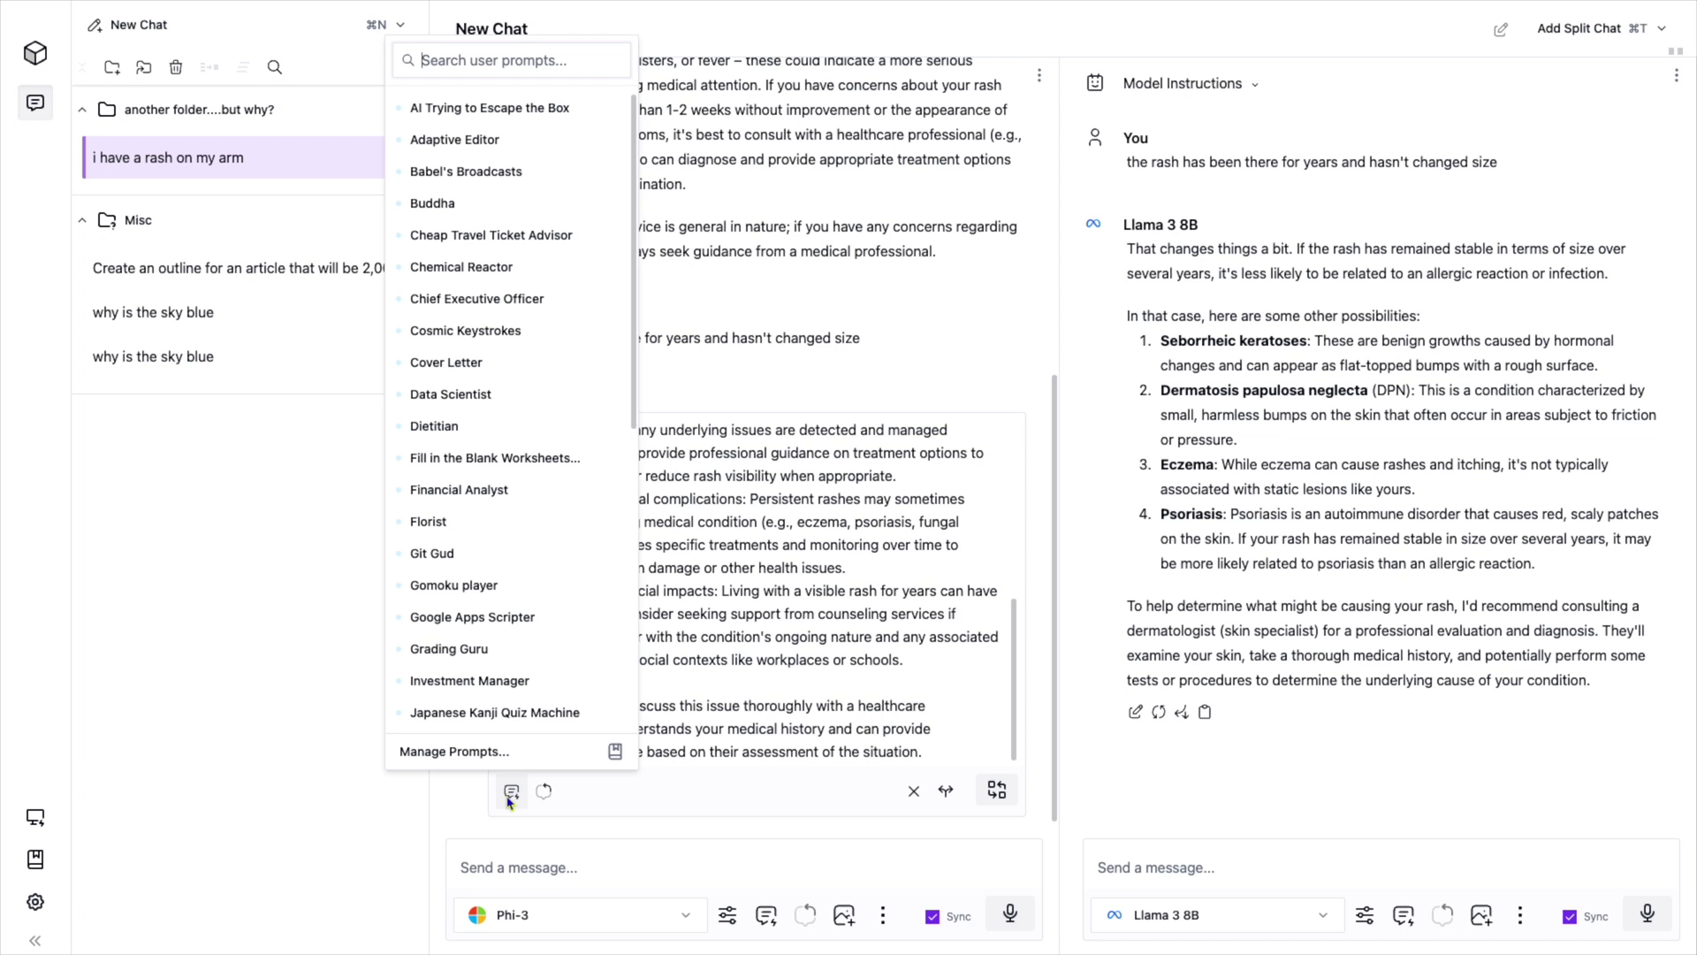
left_click(511, 793)
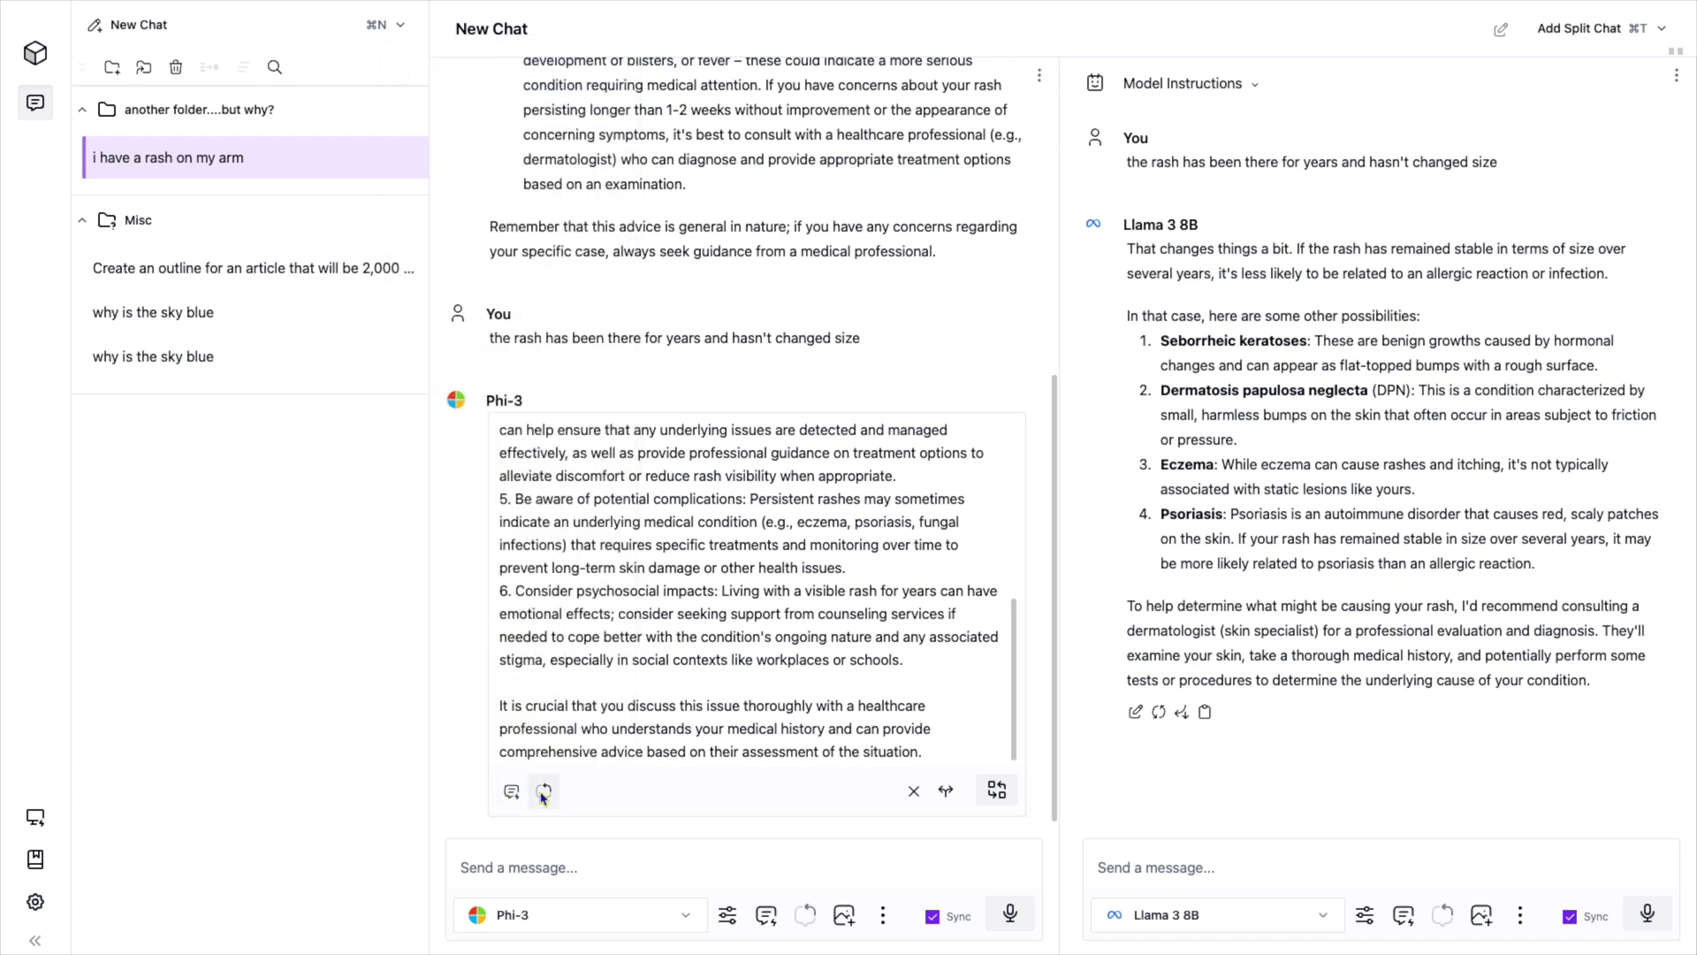